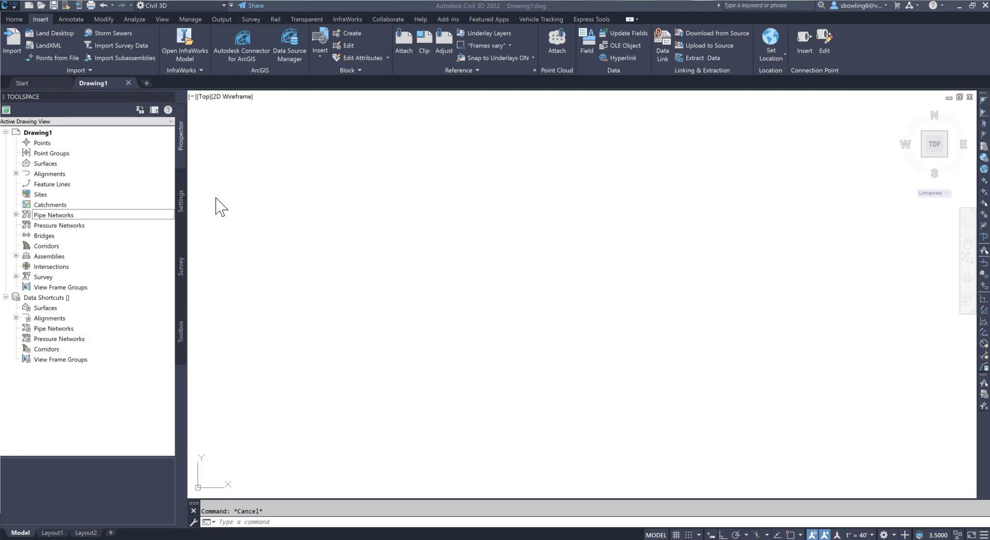
Display the Settings tree of the Toolspace and select Drawing1
{"action": "left_click", "coordinate": [182, 207]}
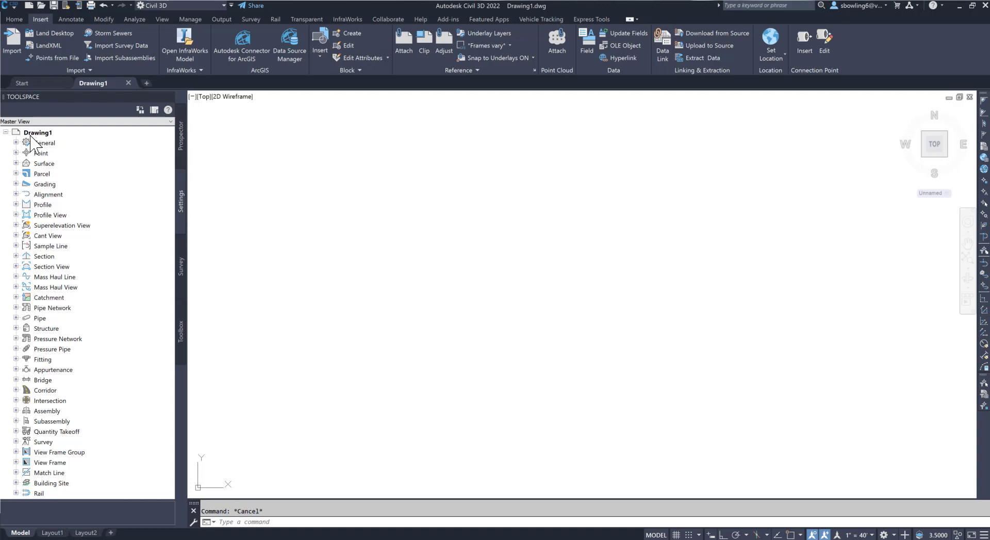
{"action": "left_click", "coordinate": [38, 134]}
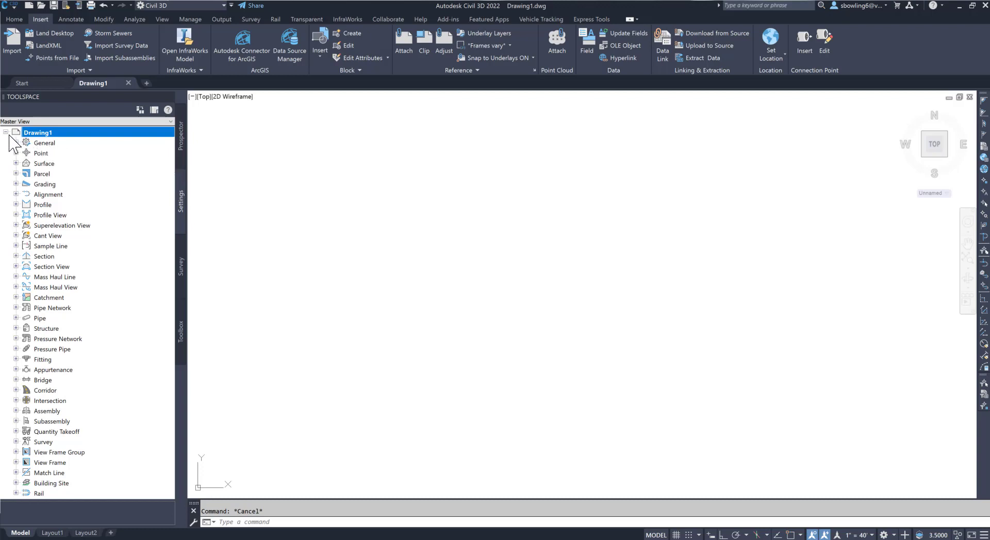
{"action": "right_click", "coordinate": [48, 132]}
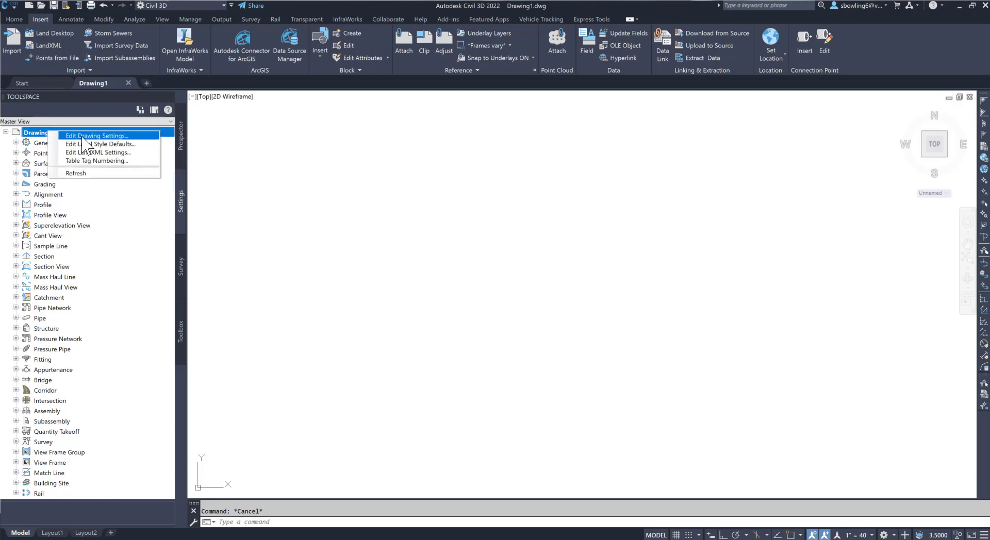
{"action": "left_click", "coordinate": [83, 136]}
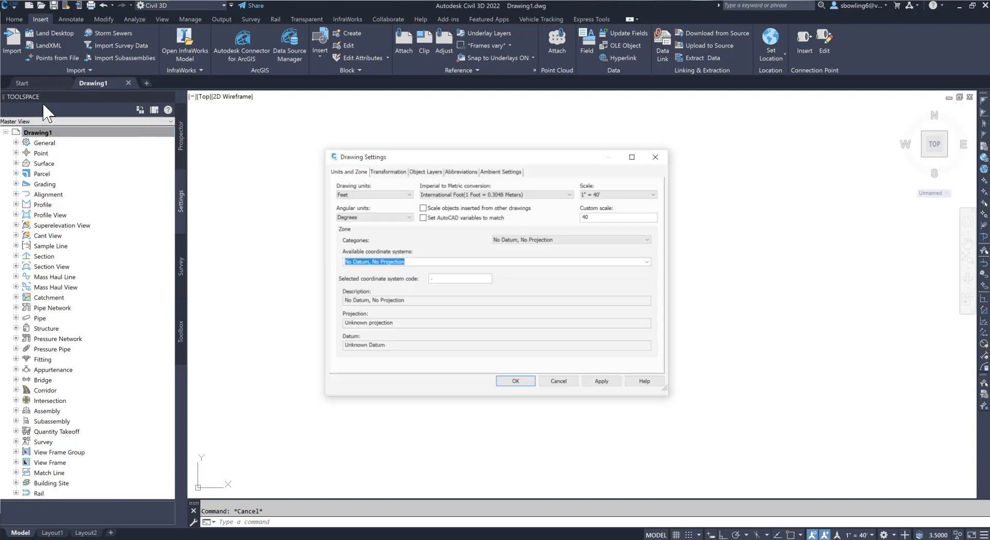
{"action": "left_click", "coordinate": [654, 155]}
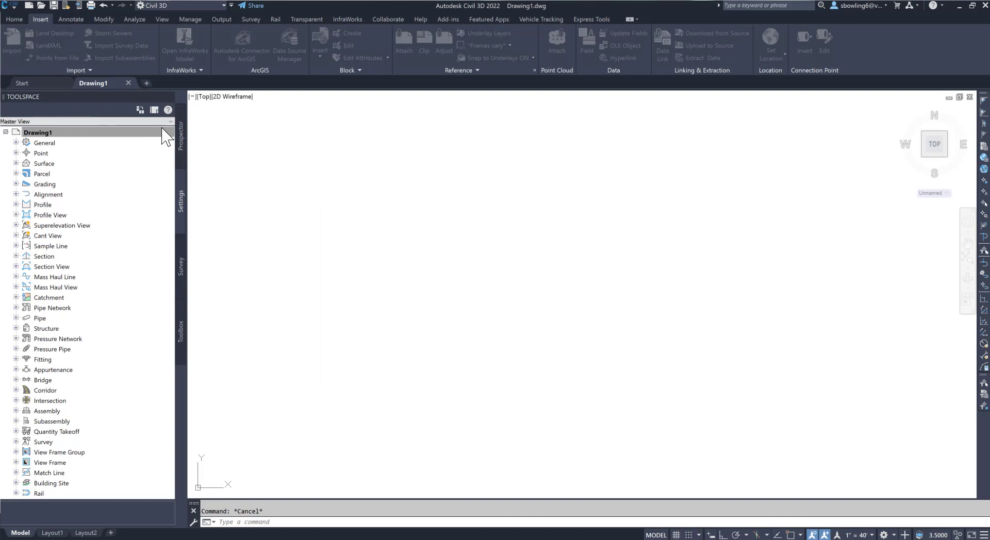
{"action": "left_click", "coordinate": [170, 97]}
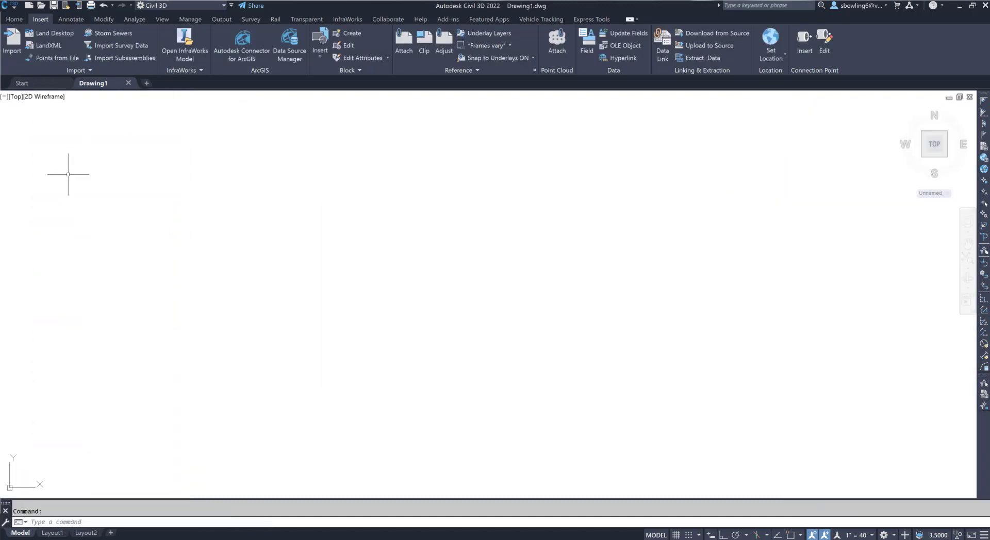
{"action": "left_click", "coordinate": [15, 19]}
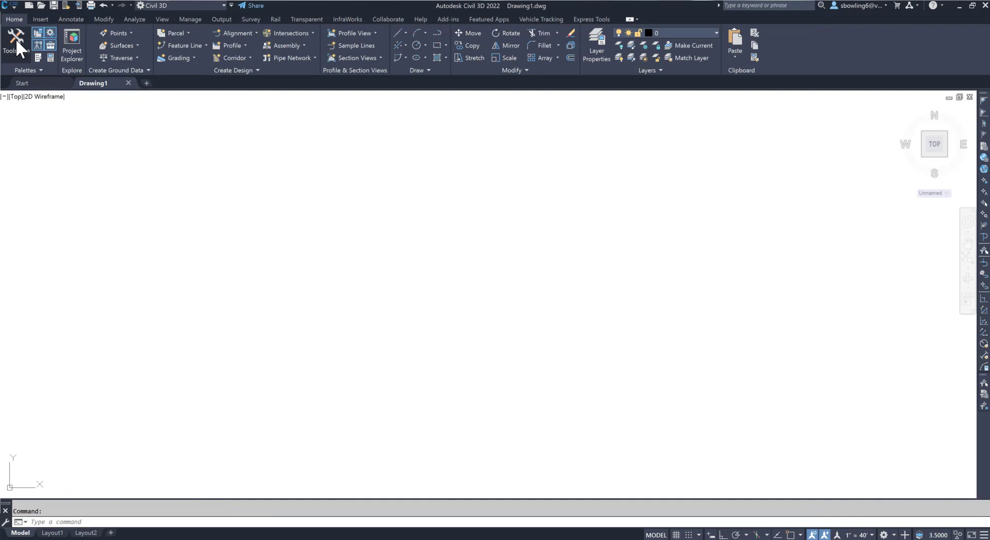
{"action": "left_click", "coordinate": [16, 38]}
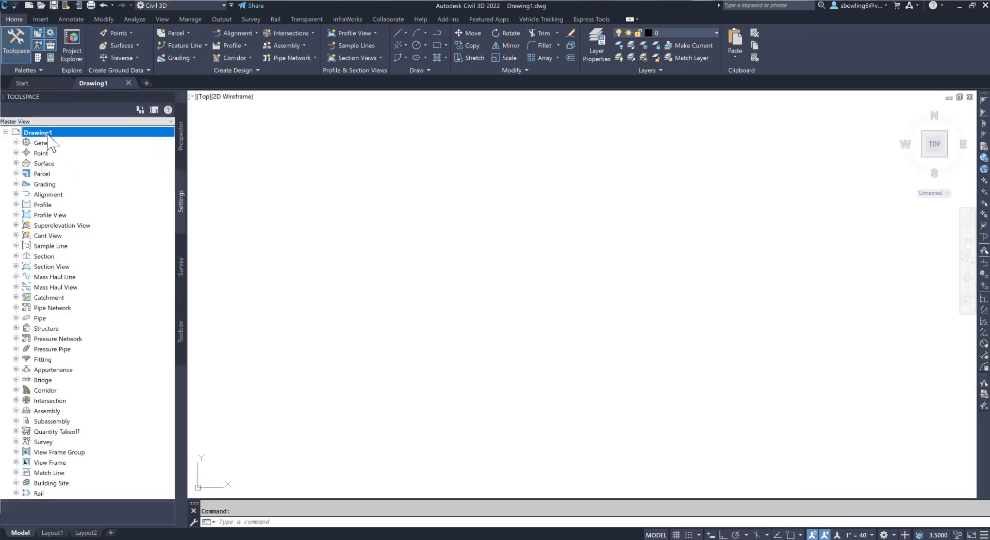
Open the drawing settings for Drawing1 and set the zone category to USA, Florida
{"action": "right_click", "coordinate": [48, 135]}
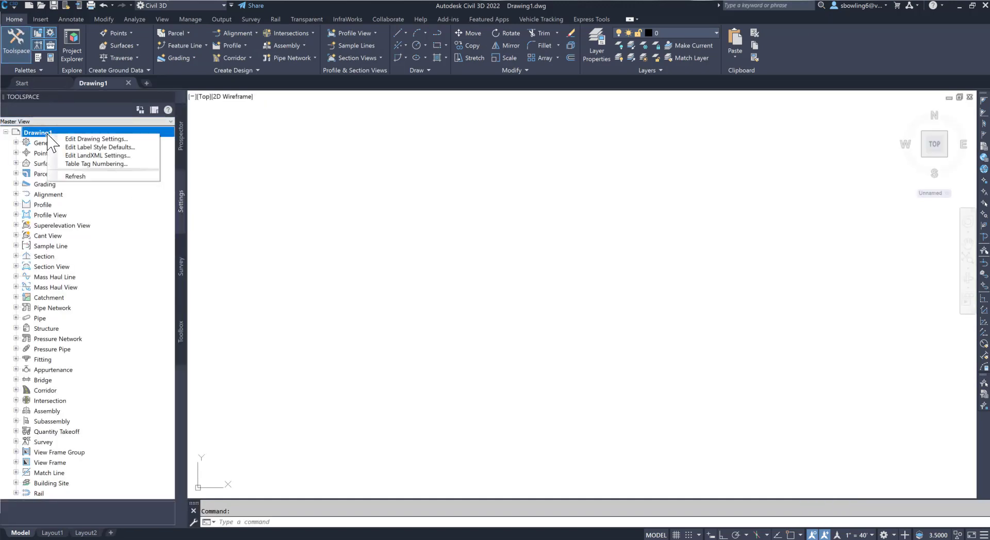
{"action": "left_click", "coordinate": [89, 139]}
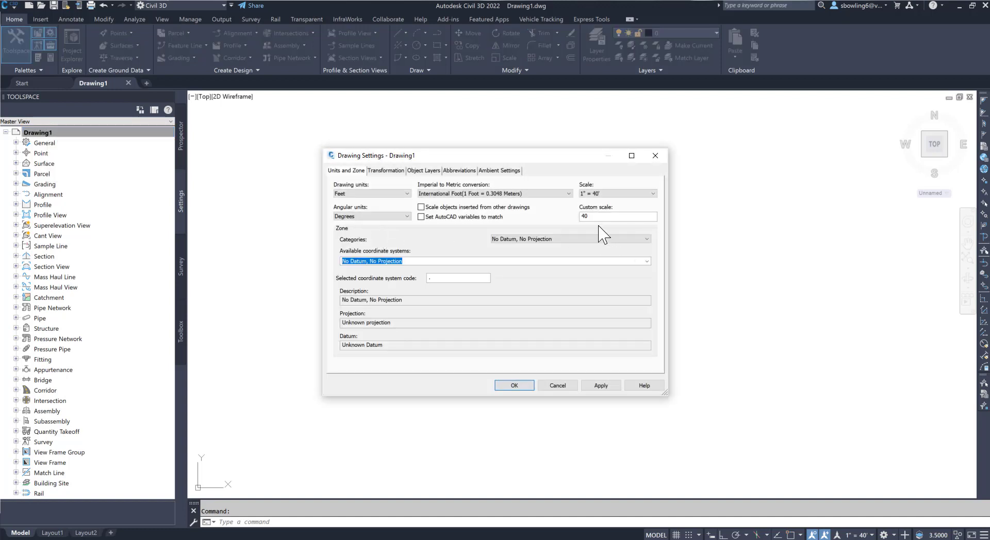
{"action": "left_click", "coordinate": [576, 239]}
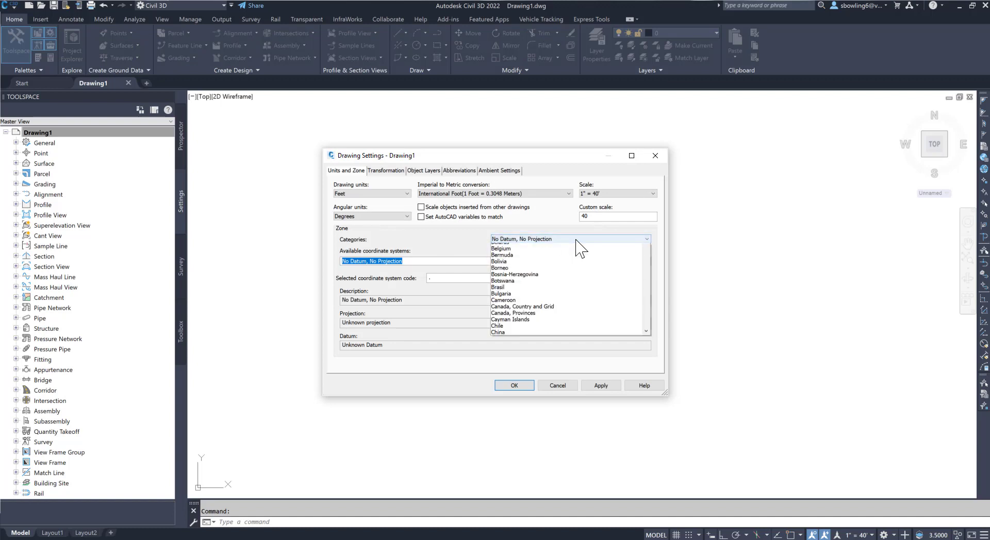
{"action": "key", "text": "u"}
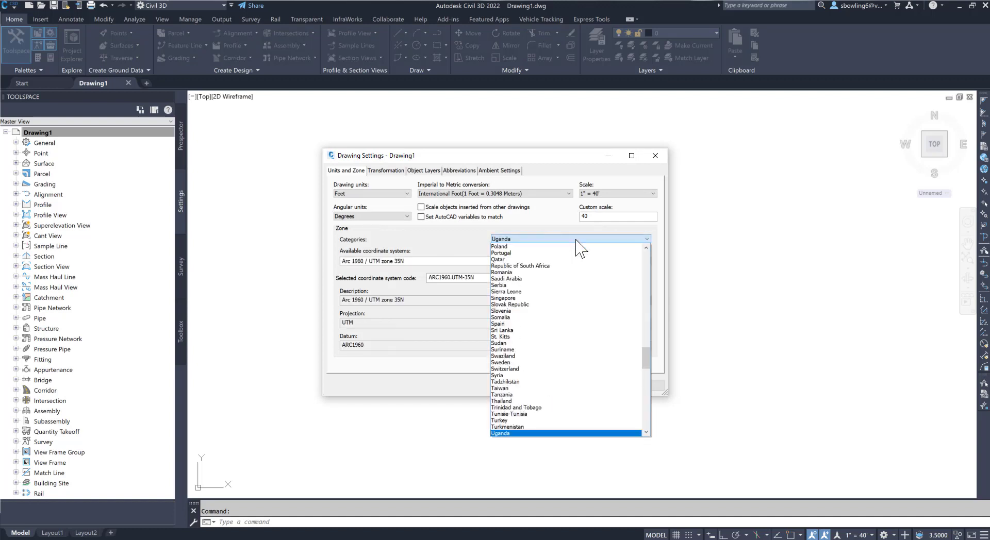
{"action": "scroll", "coordinate": [506, 416], "scroll_direction": "down", "scroll_amount": 2}
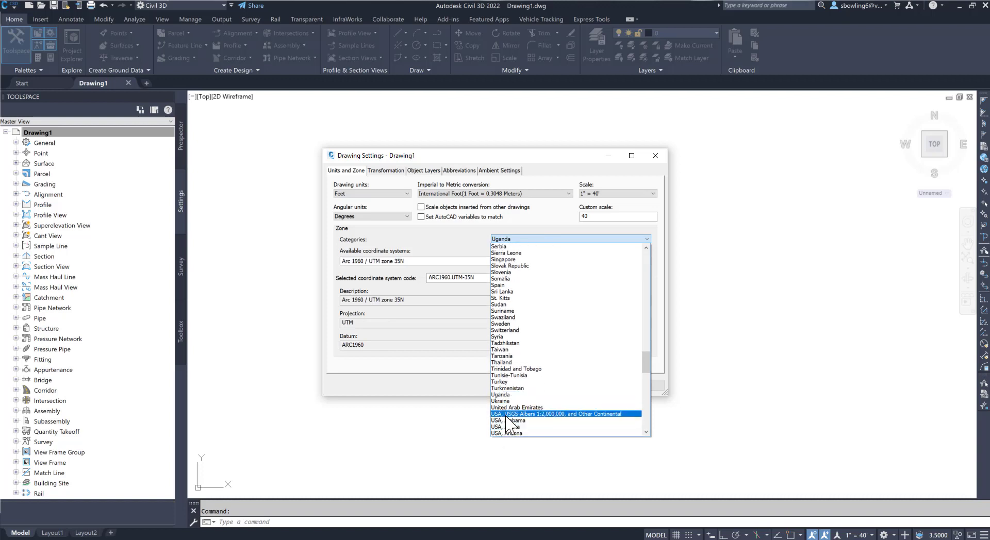
{"action": "scroll", "coordinate": [512, 428], "scroll_direction": "down", "scroll_amount": 2}
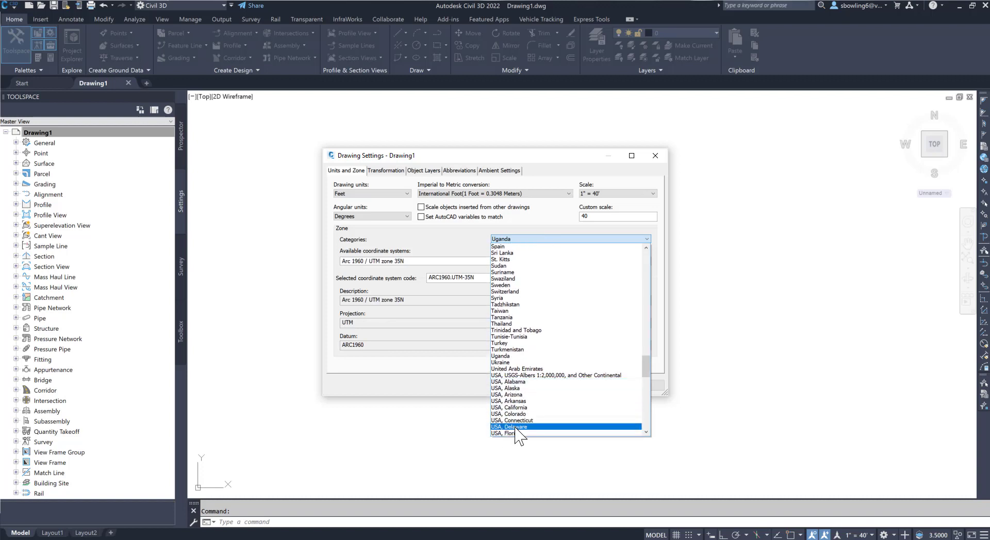
{"action": "left_click", "coordinate": [516, 434]}
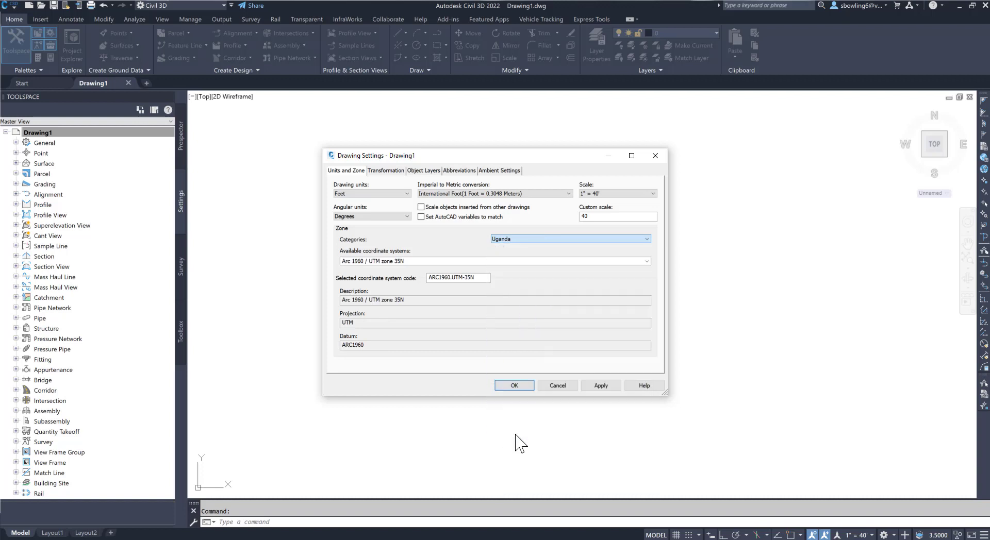
Assign the coordinate system NAD83 Florida State Planes, East Zone, US Foot and apply the drawing settings
{"action": "left_click", "coordinate": [470, 262]}
{"action": "left_click", "coordinate": [646, 261]}
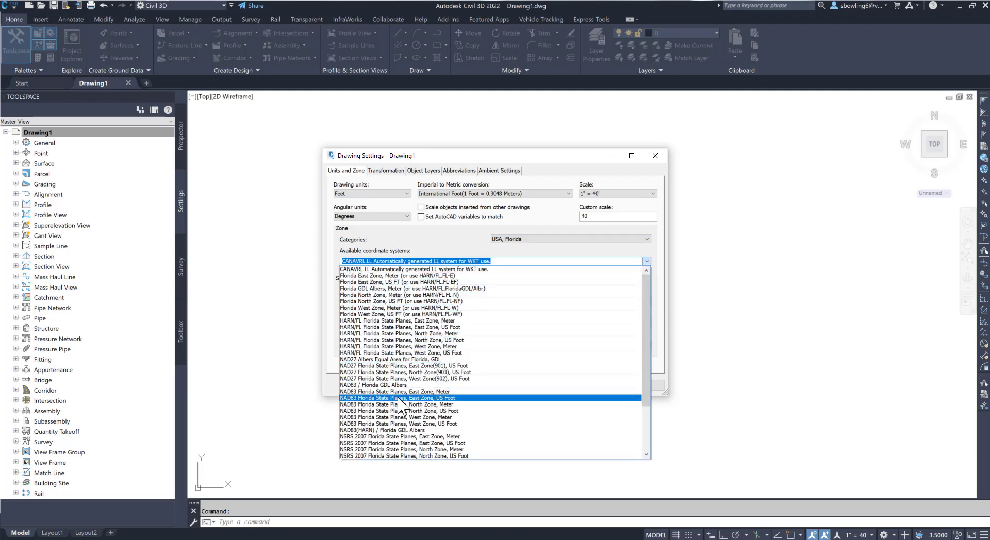
{"action": "left_click", "coordinate": [456, 399]}
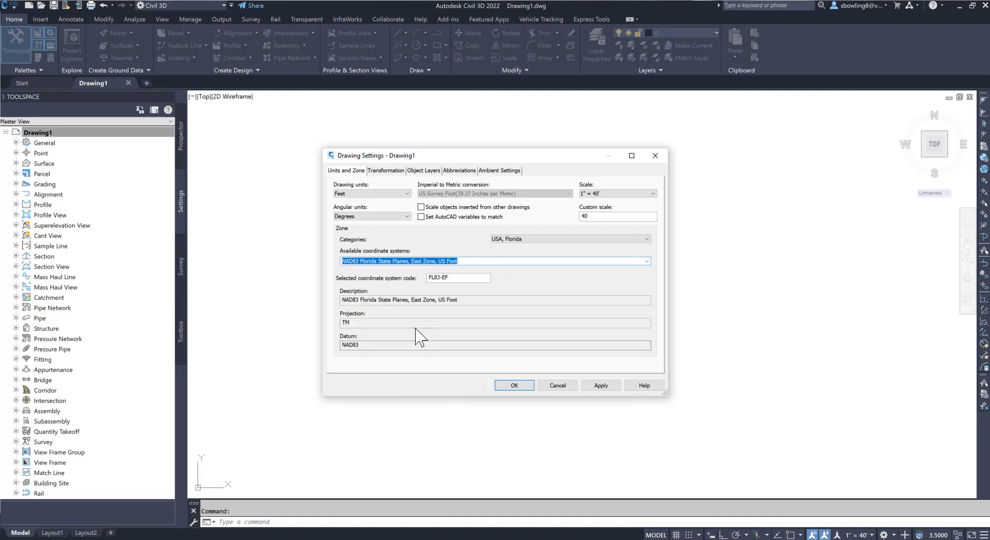
{"action": "left_click", "coordinate": [600, 387]}
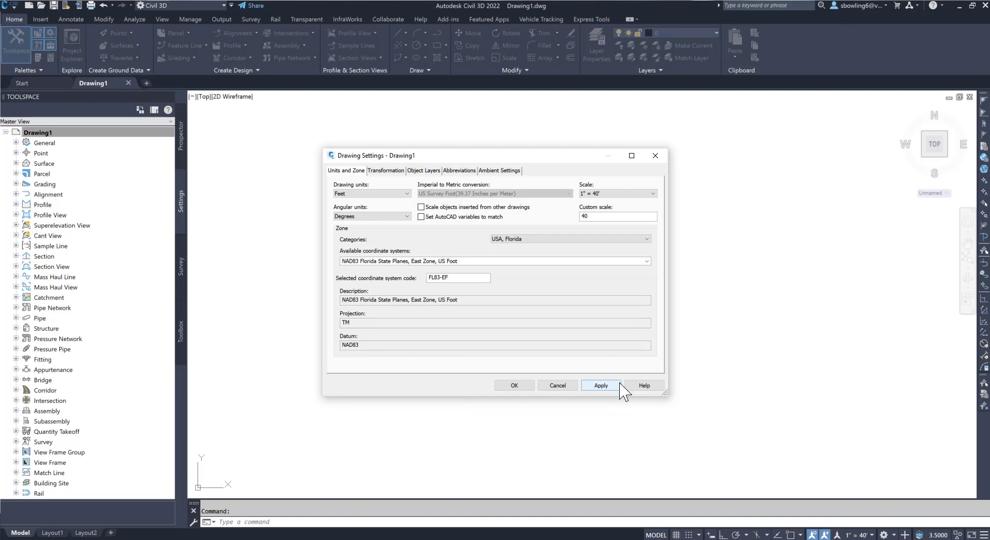
{"action": "left_click", "coordinate": [514, 386]}
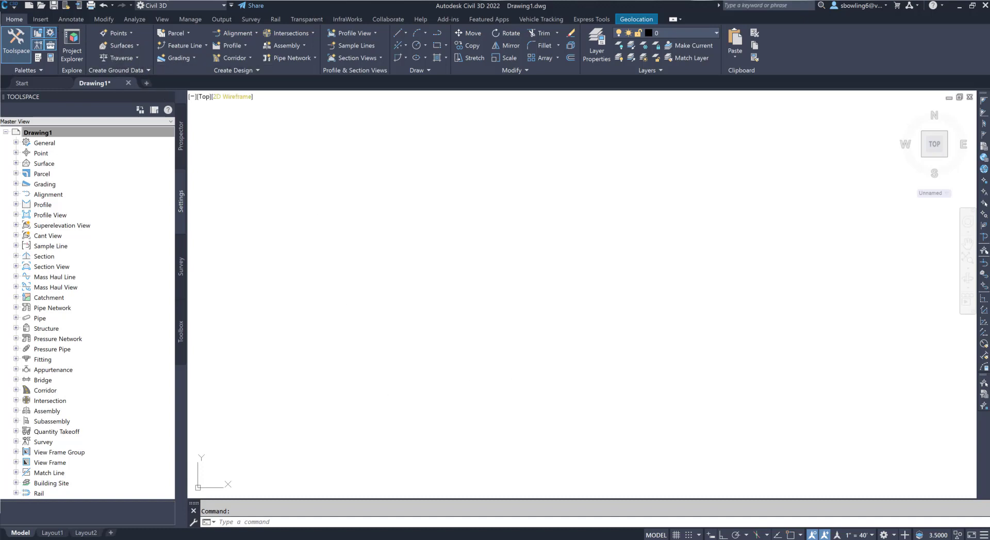
Switch to File Explorer and examine the point data in the 2018 Adv Survey Topo Project file in the Lab 1 folder
{"action": "left_click_drag", "start_coordinate": [0, 132], "coordinate": [559, 136]}
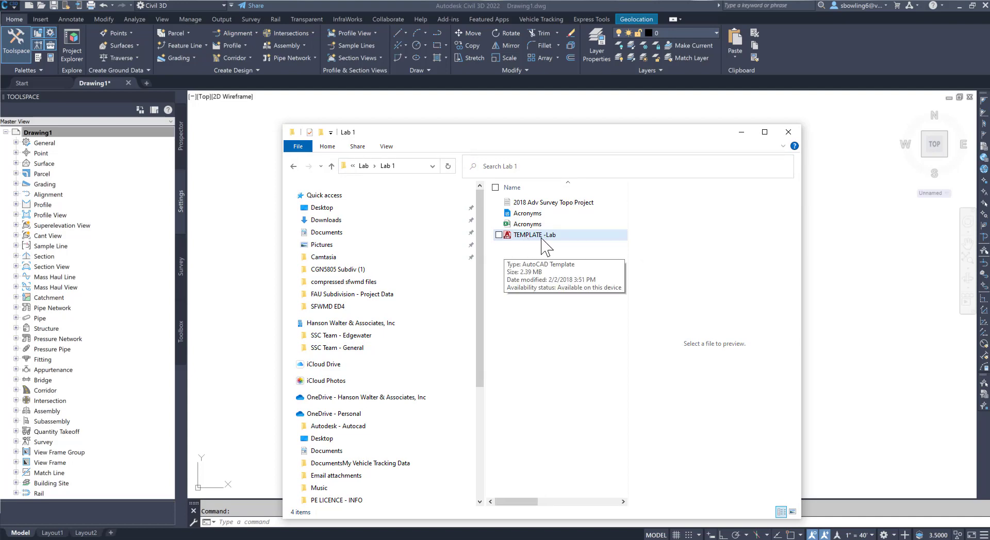
{"action": "left_click", "coordinate": [550, 208]}
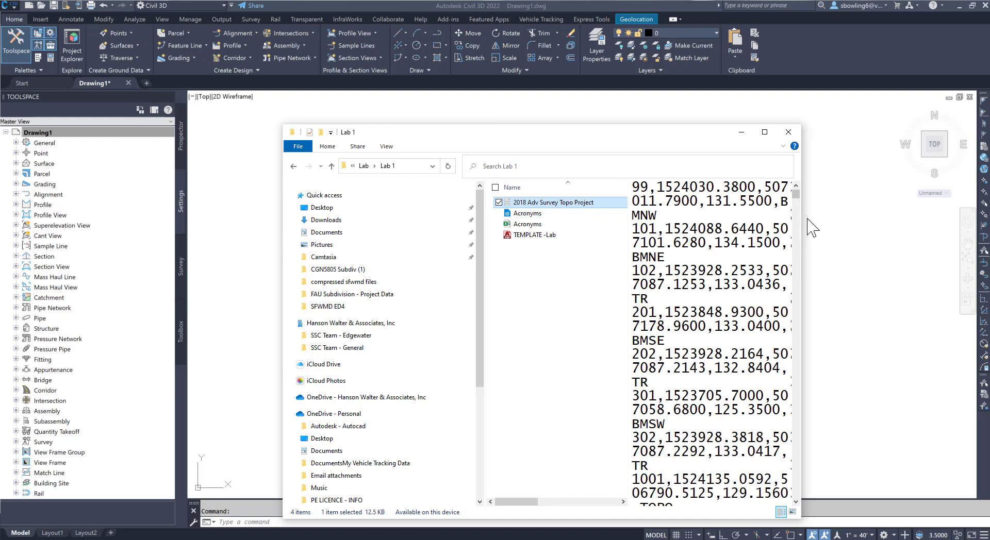
{"action": "left_click_drag", "start_coordinate": [801, 221], "coordinate": [911, 222]}
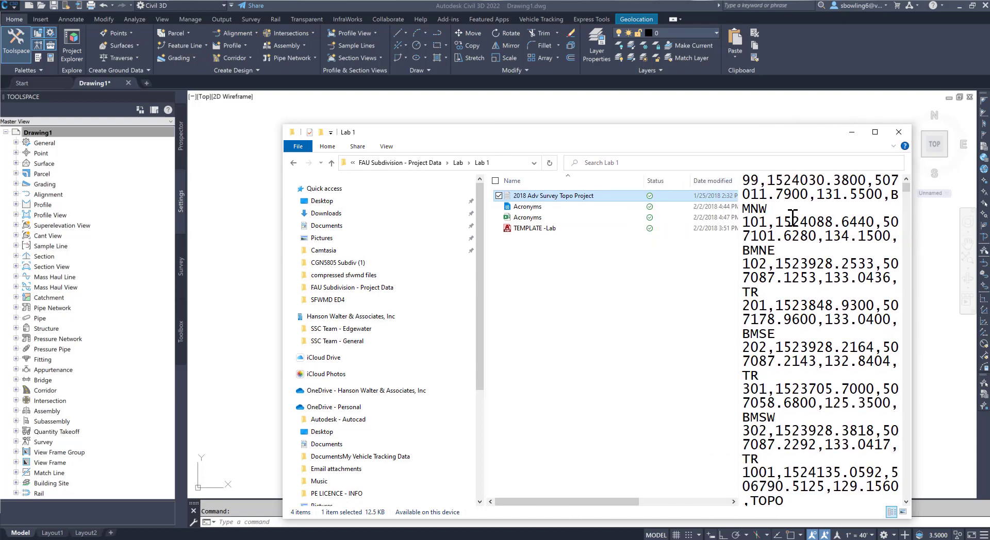
{"action": "left_click_drag", "start_coordinate": [738, 221], "coordinate": [588, 221]}
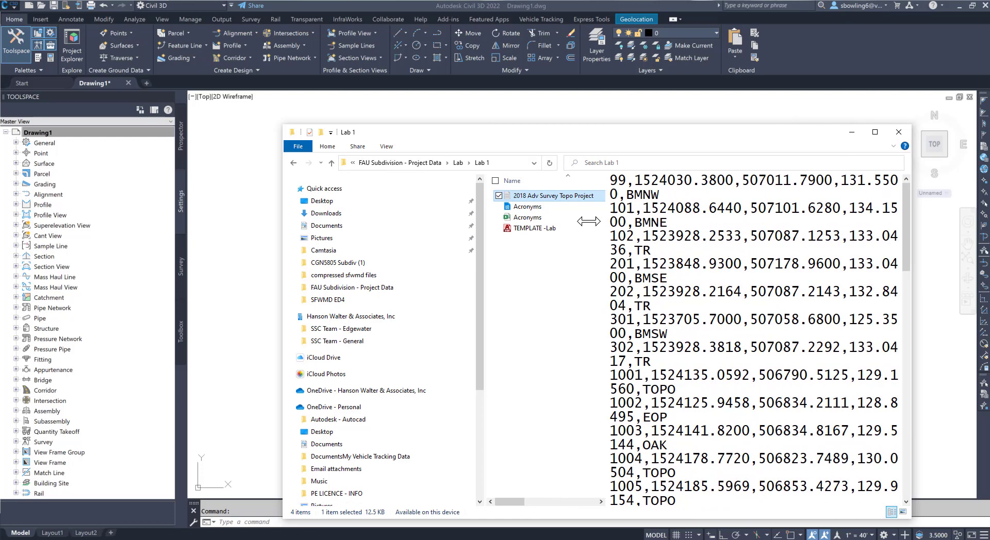
{"action": "scroll", "coordinate": [719, 271], "scroll_direction": "down", "scroll_amount": 3, "text": "ctrl"}
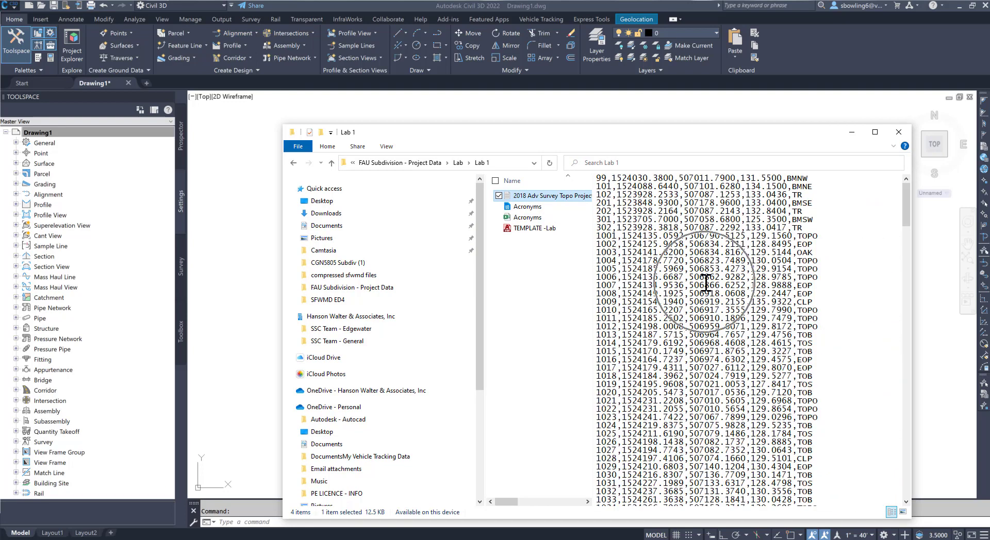
{"action": "scroll", "coordinate": [704, 276], "scroll_direction": "down", "scroll_amount": 1, "text": "ctrl"}
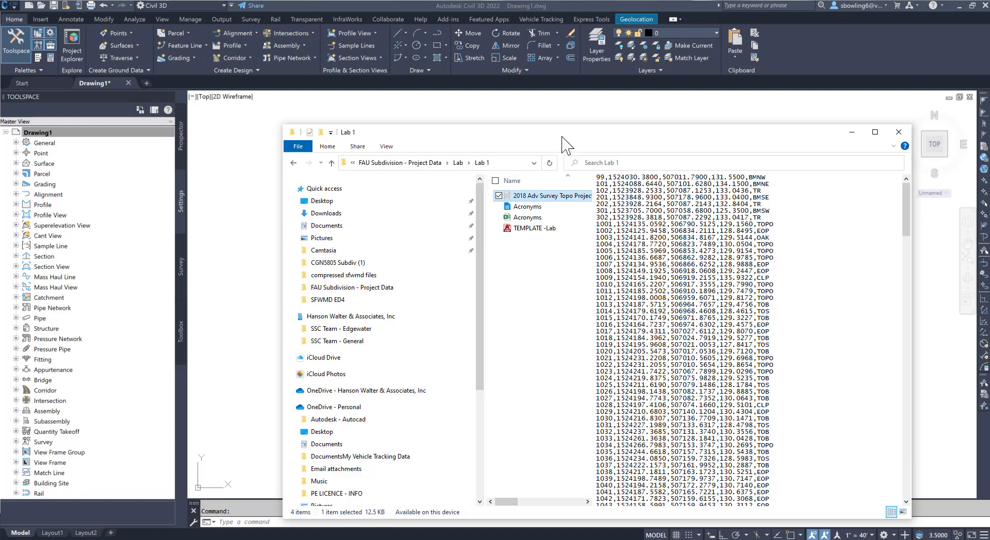
{"action": "left_click_drag", "start_coordinate": [563, 135], "coordinate": [0, 180]}
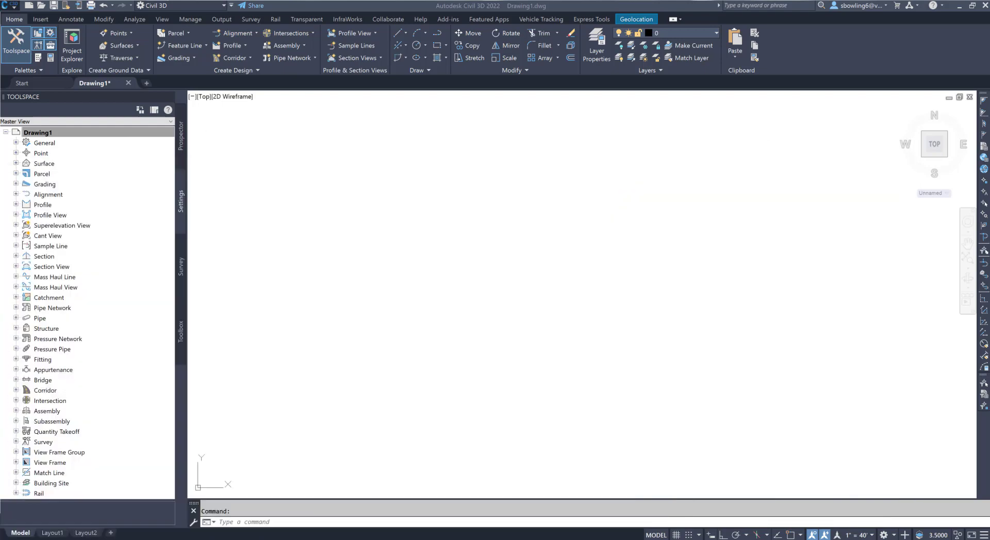
Start importing points from a file in Civil 3D and open the source file selection
{"action": "left_click", "coordinate": [42, 19]}
{"action": "left_click", "coordinate": [42, 20]}
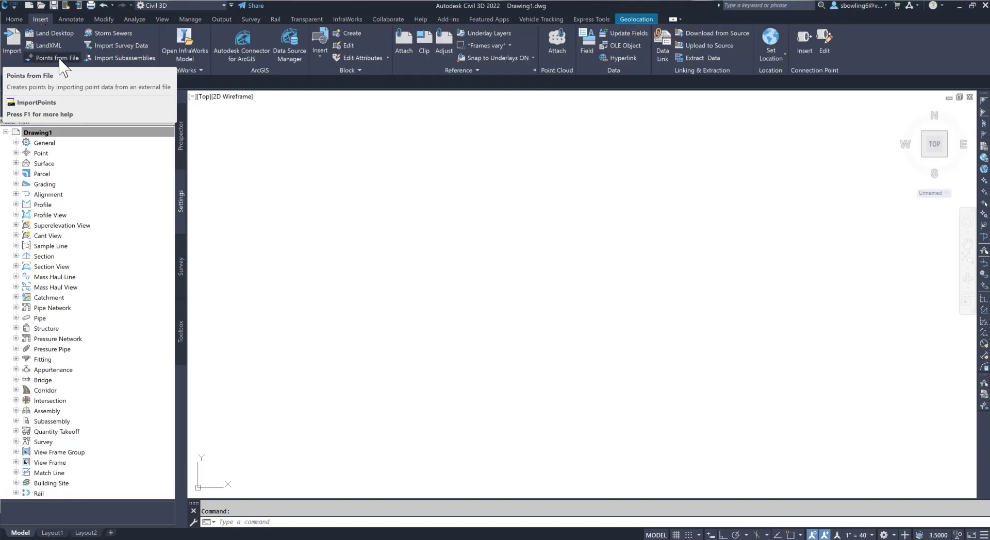
{"action": "left_click", "coordinate": [84, 62]}
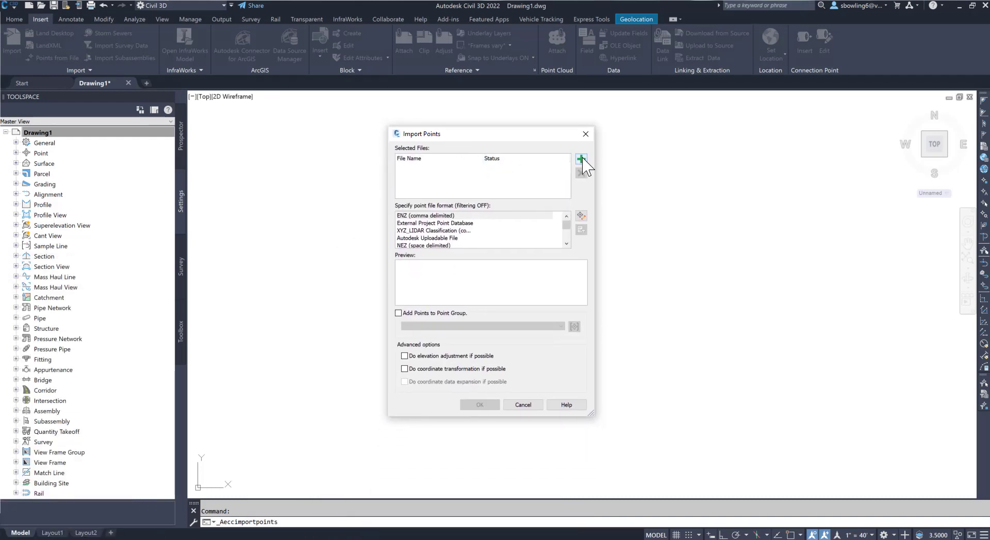
{"action": "left_click", "coordinate": [580, 160]}
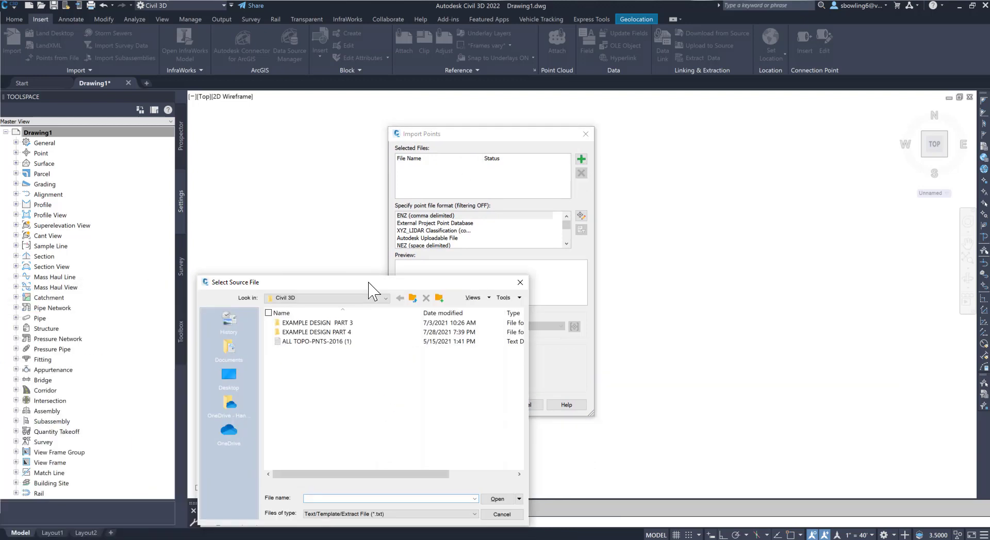
{"action": "left_click_drag", "start_coordinate": [368, 282], "coordinate": [448, 141]}
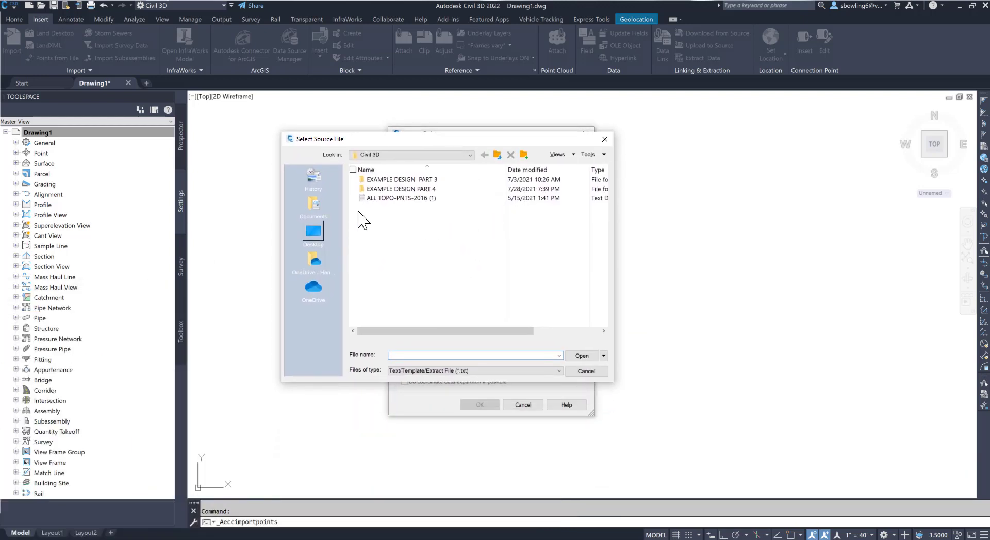
Load the 2018 Adv Survey Topo Project file from the project's Lab 1 folder and set its format to PNEZD (comma delimited)
{"action": "left_click", "coordinate": [314, 233]}
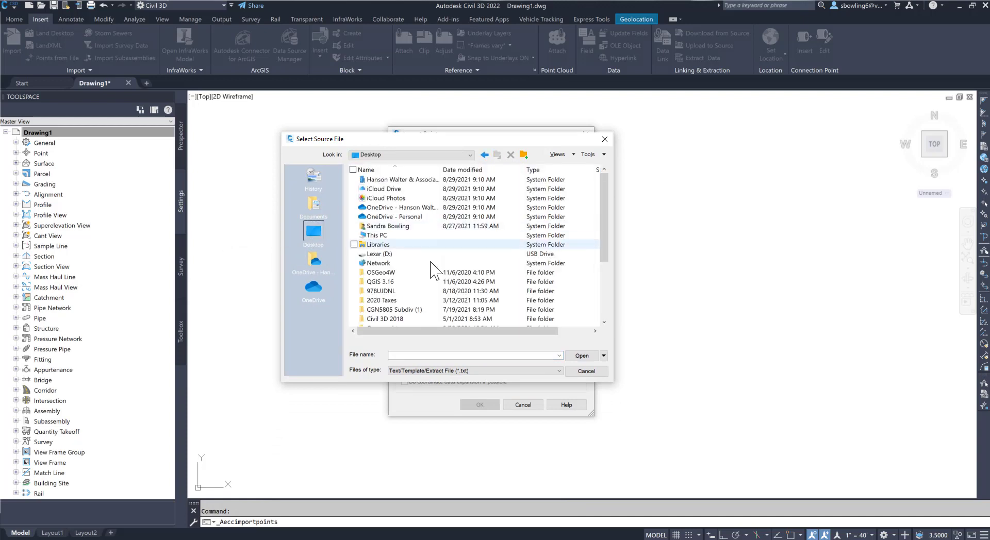
{"action": "scroll", "coordinate": [420, 304], "scroll_direction": "down", "scroll_amount": 1}
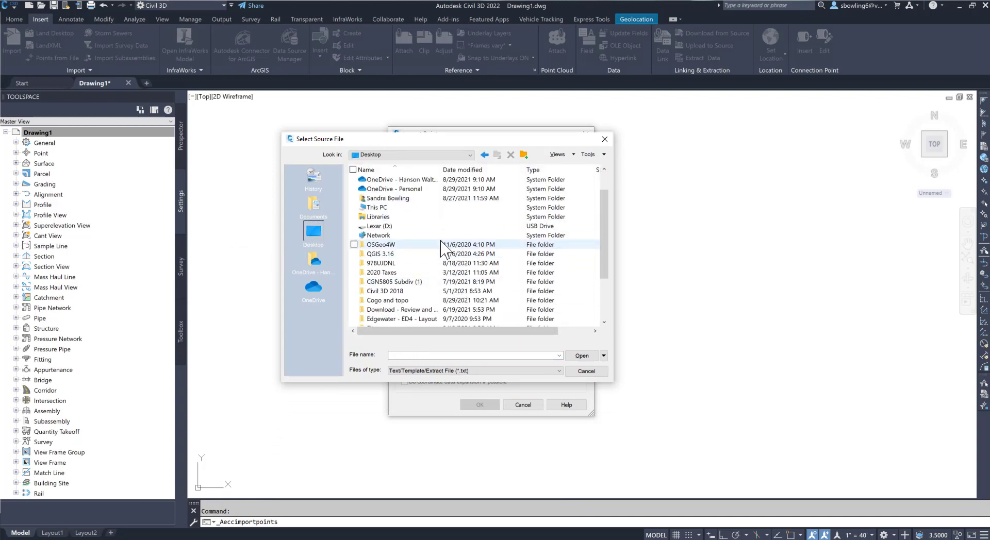
{"action": "scroll", "coordinate": [427, 258], "scroll_direction": "down", "scroll_amount": 1}
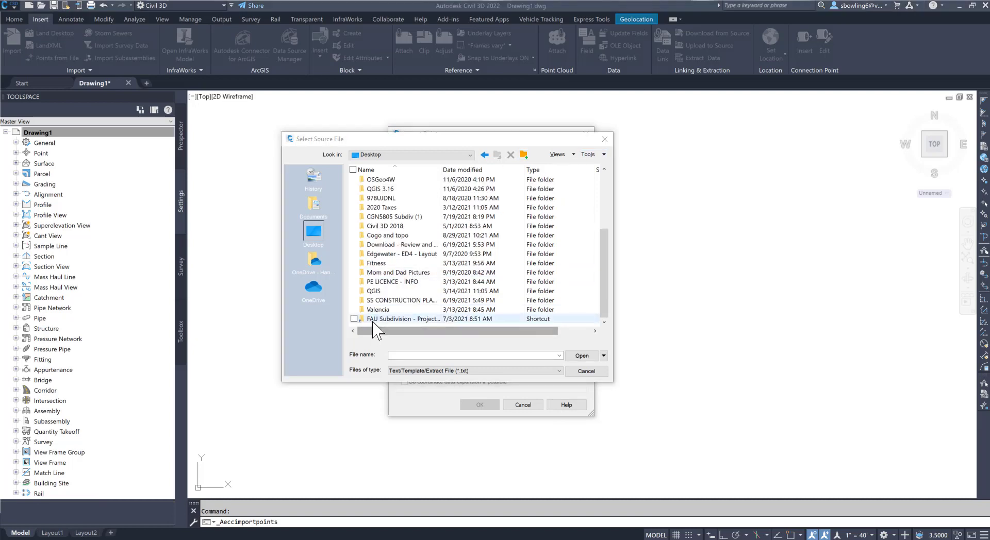
{"action": "double_click", "coordinate": [374, 319]}
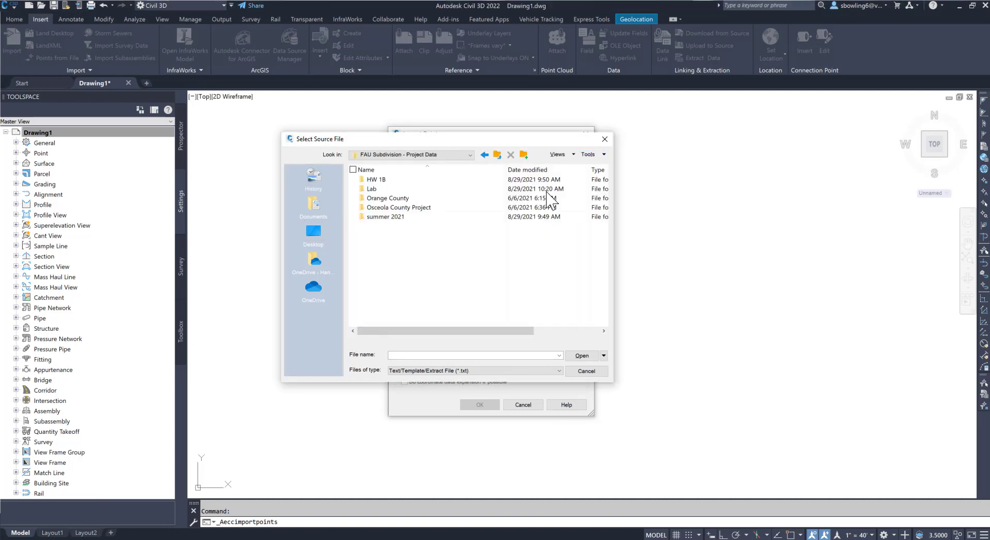
{"action": "double_click", "coordinate": [367, 187]}
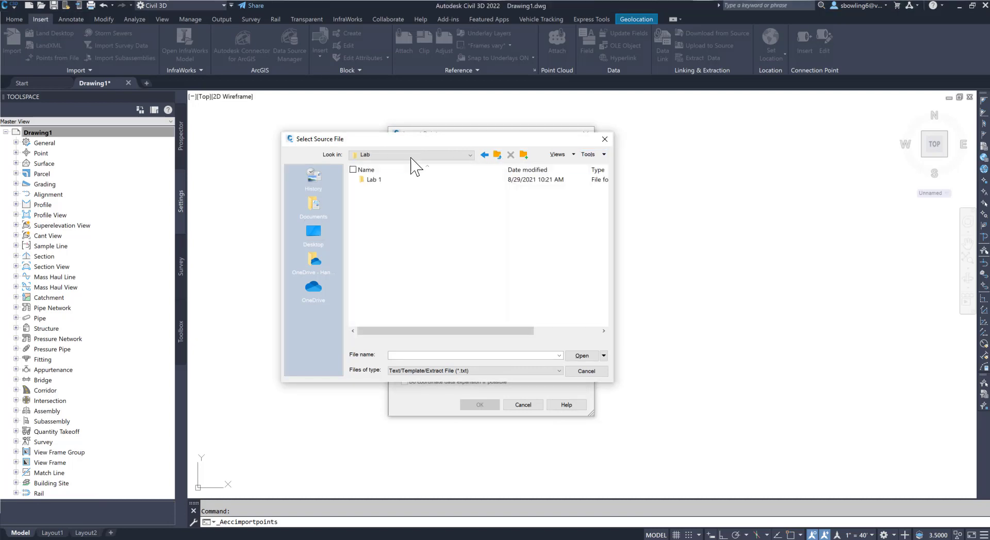
{"action": "double_click", "coordinate": [370, 180]}
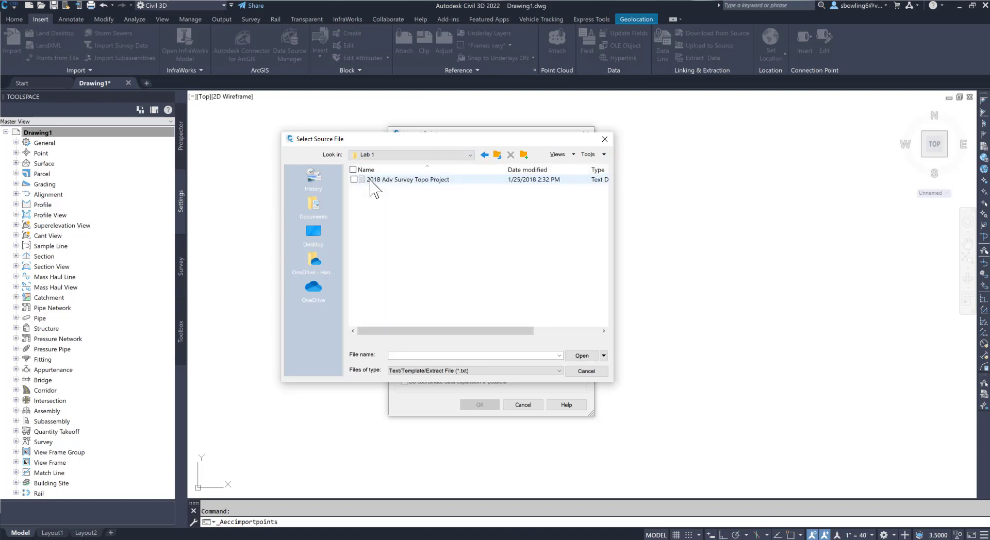
{"action": "left_click", "coordinate": [375, 180]}
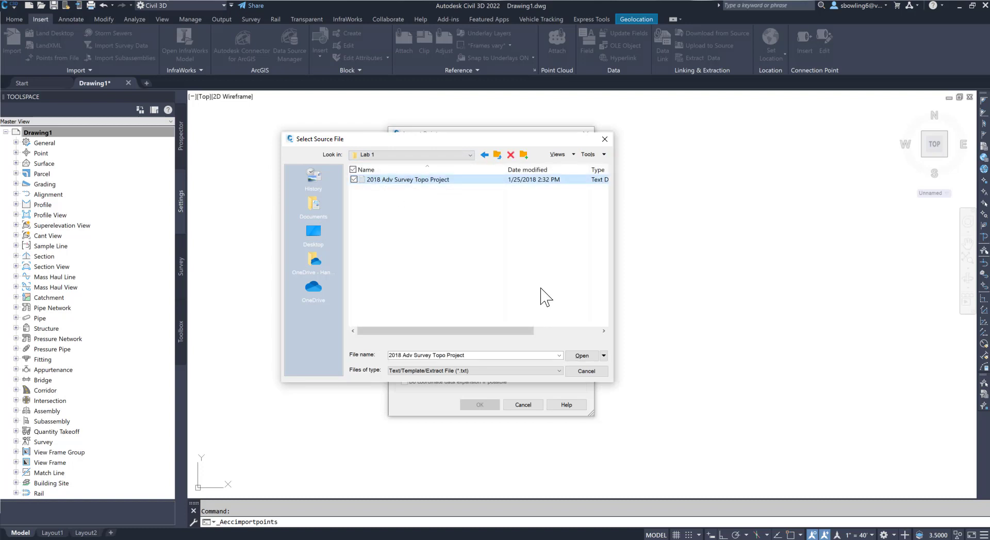
{"action": "left_click", "coordinate": [584, 356]}
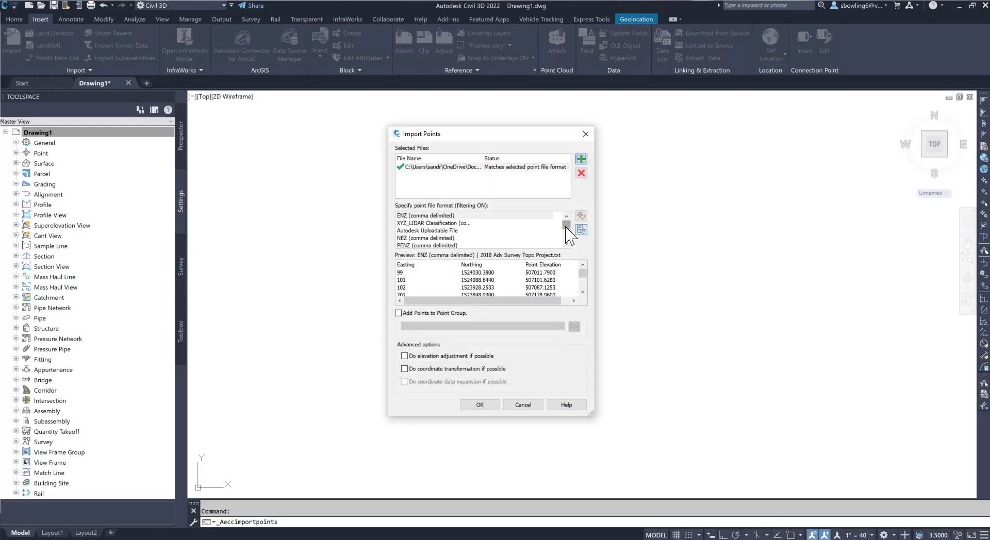
{"action": "left_click_drag", "start_coordinate": [567, 222], "coordinate": [567, 235]}
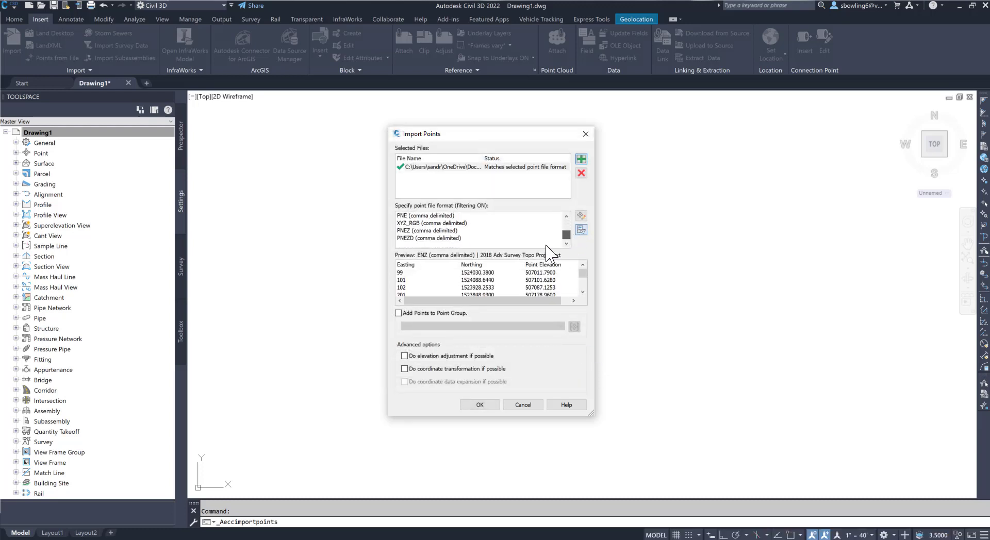
{"action": "left_click", "coordinate": [400, 239]}
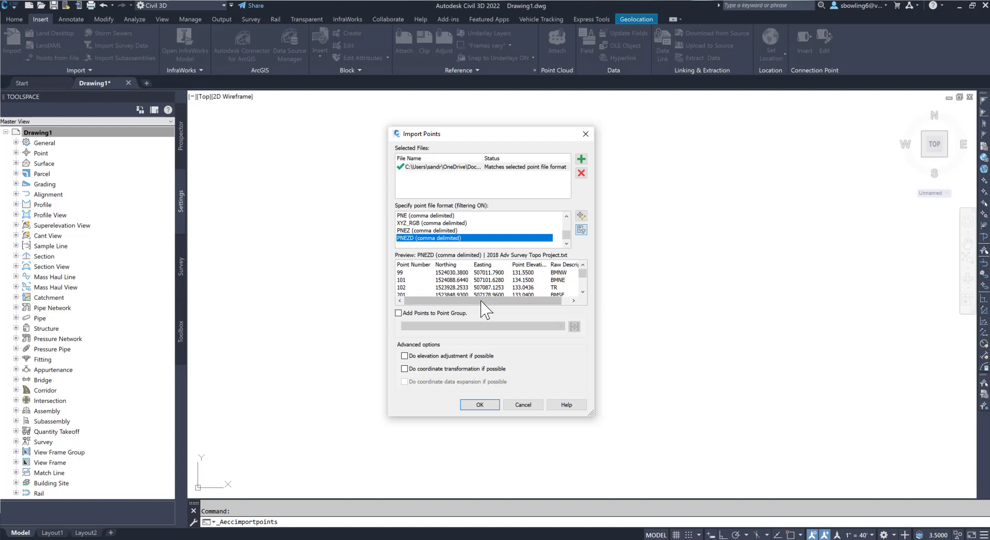
Add the points to a new point group named 8-2021 and import them into the drawing
{"action": "left_click", "coordinate": [398, 314]}
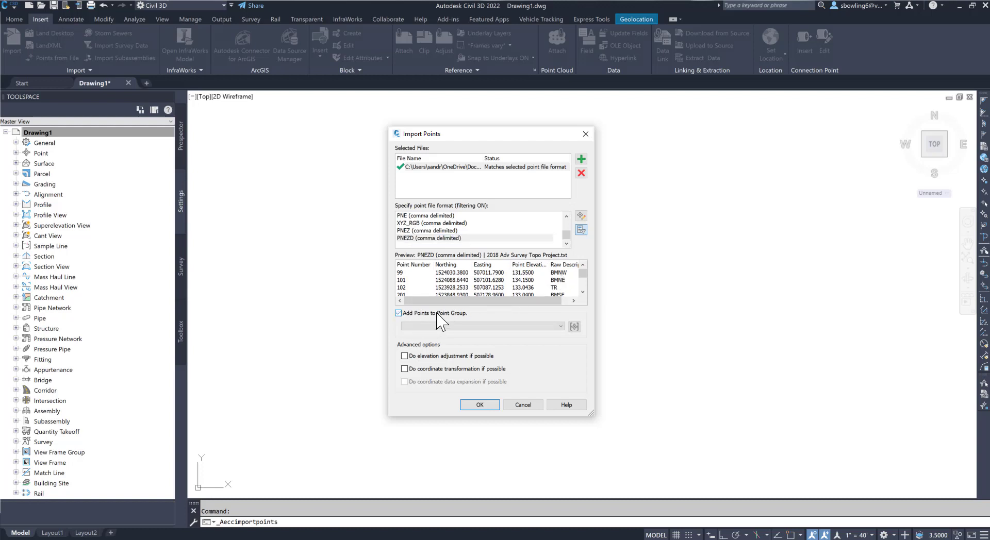
{"action": "left_click", "coordinate": [574, 327]}
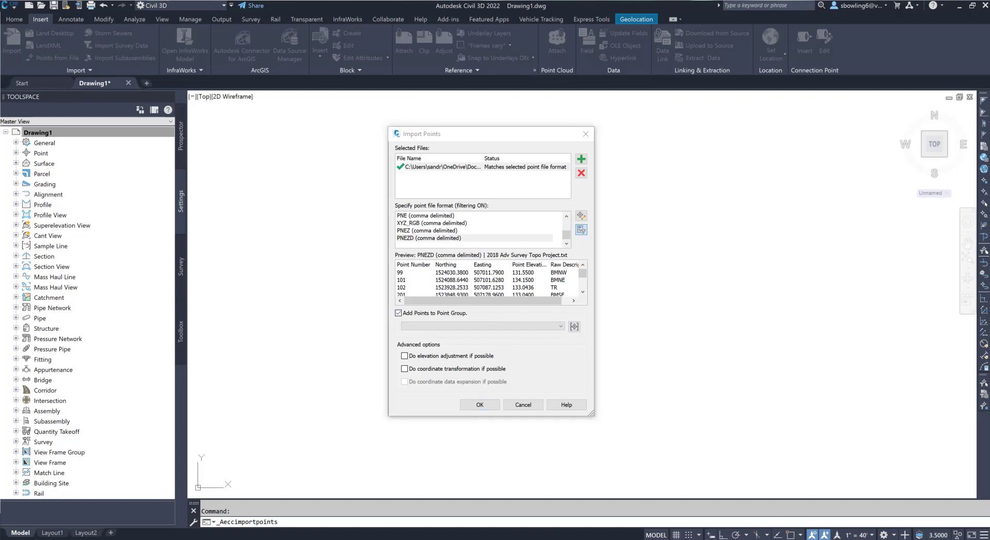
{"action": "left_click_drag", "start_coordinate": [276, 372], "coordinate": [478, 228]}
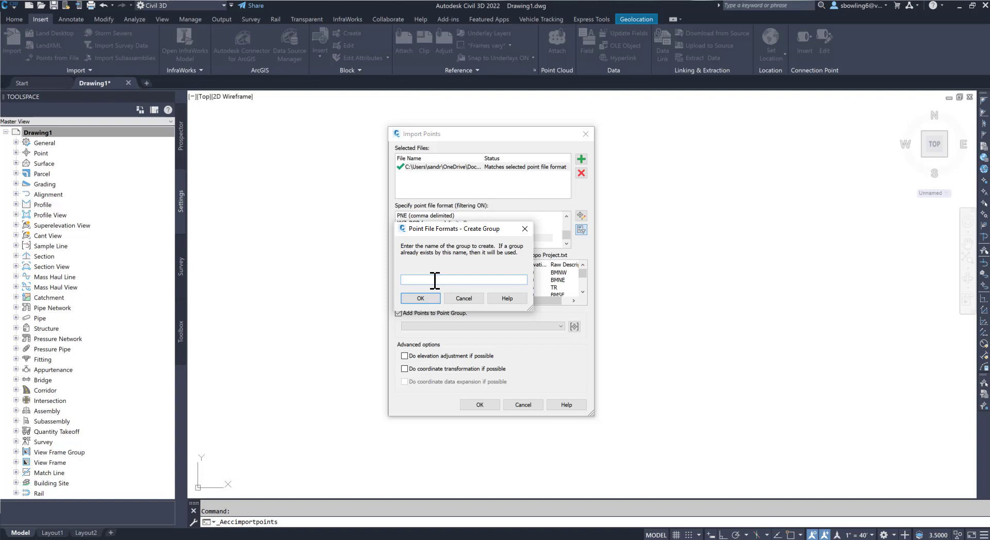
{"action": "type", "text": "9"}
{"action": "type", "text": "8"}
{"action": "type", "text": "-2021"}
{"action": "left_click", "coordinate": [415, 299]}
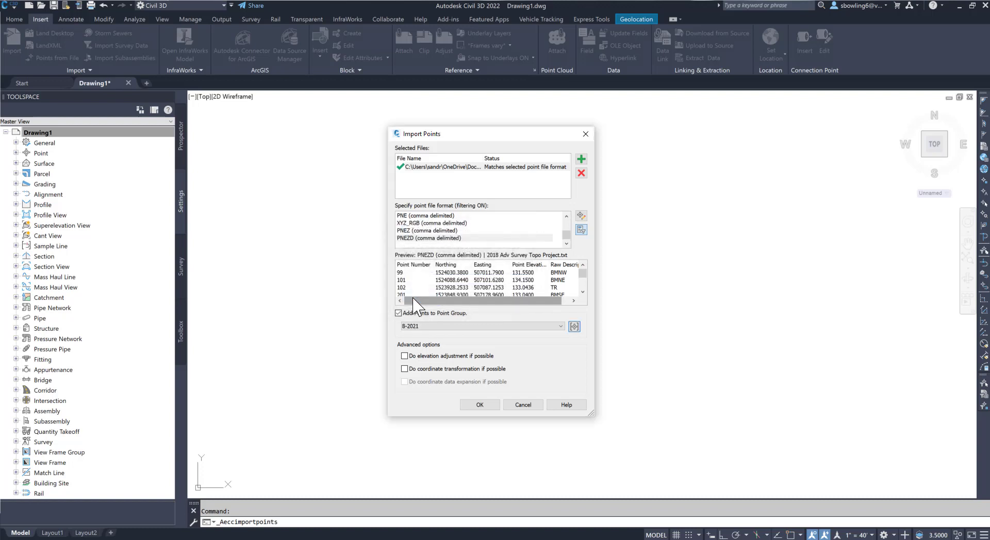
{"action": "left_click", "coordinate": [480, 405]}
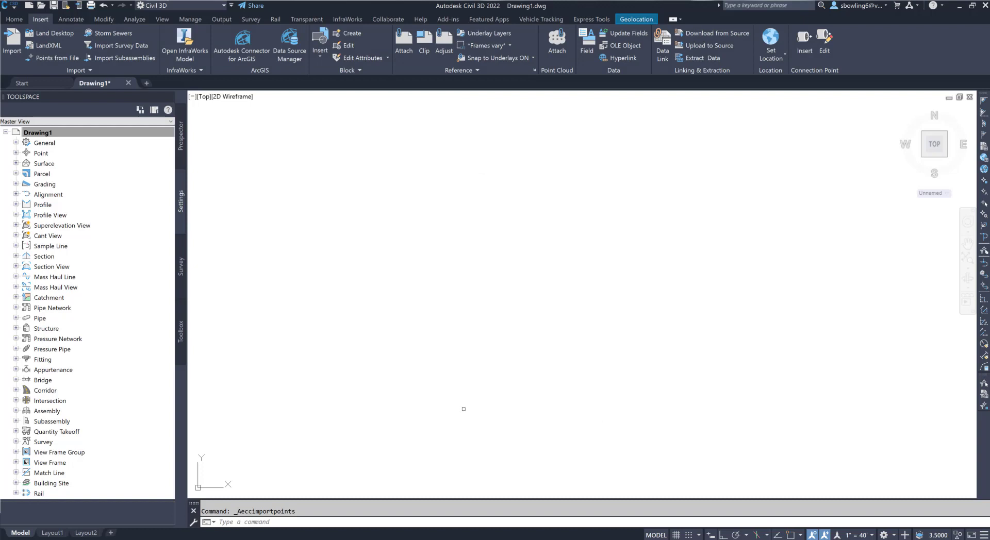
Zoom to the drawing extents to show all imported survey points
{"action": "left_click", "coordinate": [372, 521]}
{"action": "type", "text": "z"}
{"action": "key", "text": "Return"}
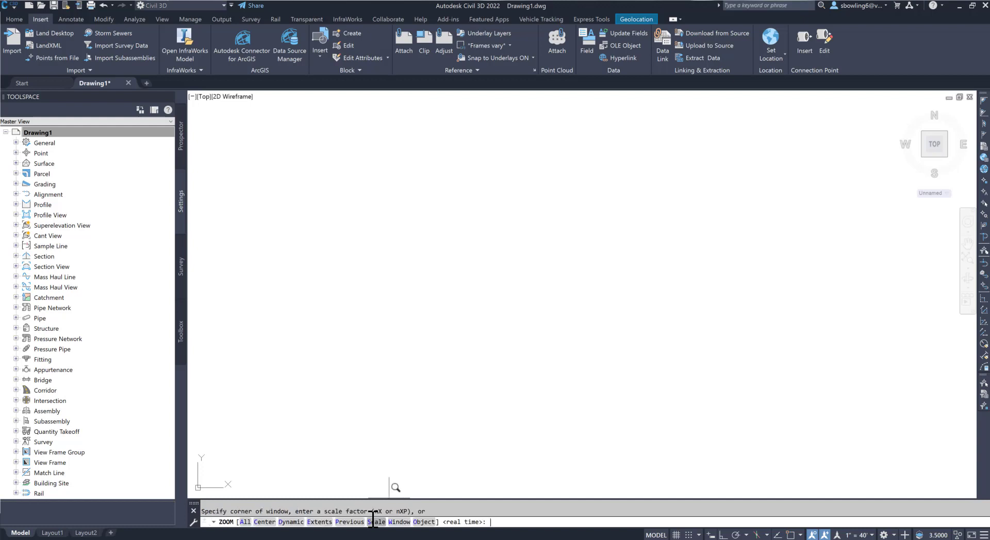
{"action": "type", "text": "e"}
{"action": "key", "text": "Return"}
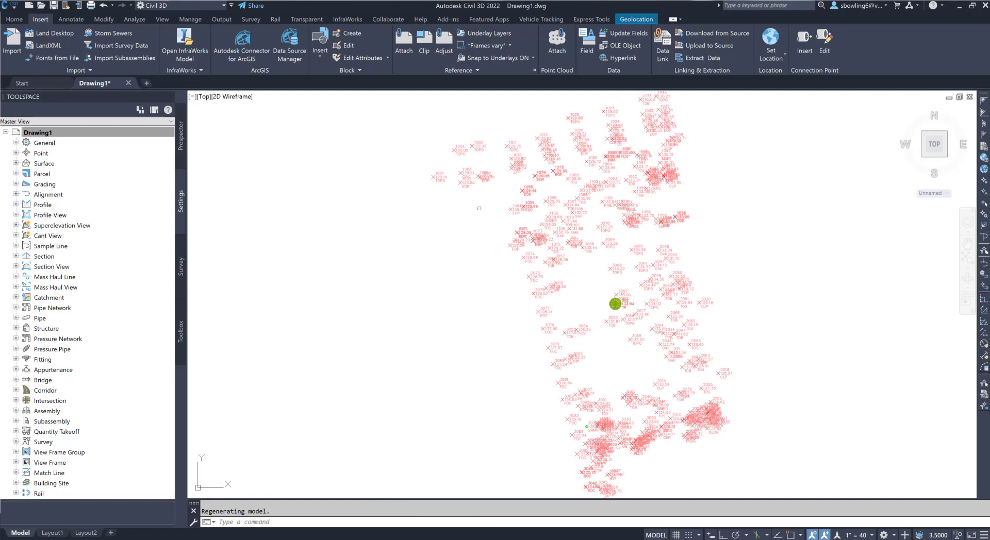
Turn on the aerial online map behind the points and accept the use of online map data
{"action": "scroll", "coordinate": [413, 232], "scroll_direction": "down", "scroll_amount": 2}
{"action": "left_click", "coordinate": [638, 20]}
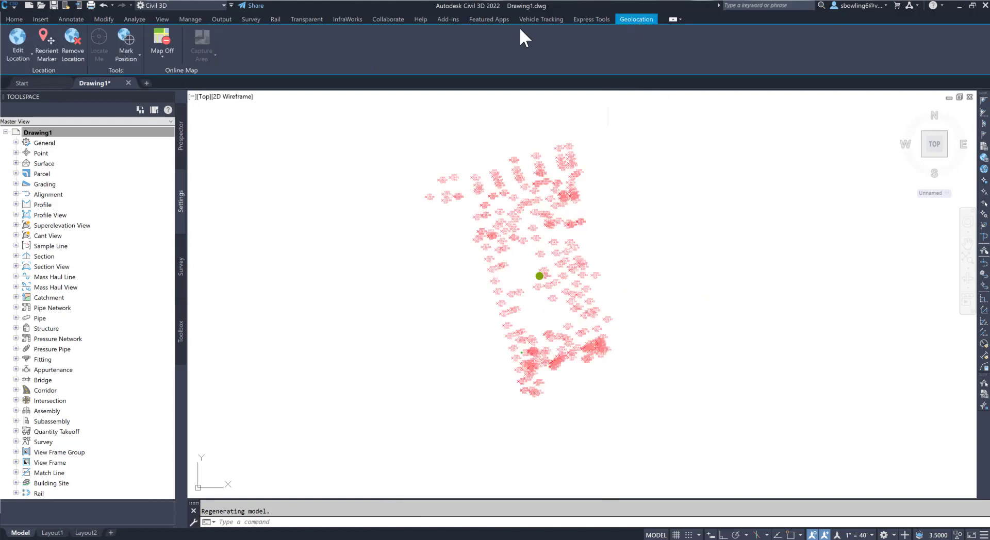
{"action": "left_click", "coordinate": [164, 52]}
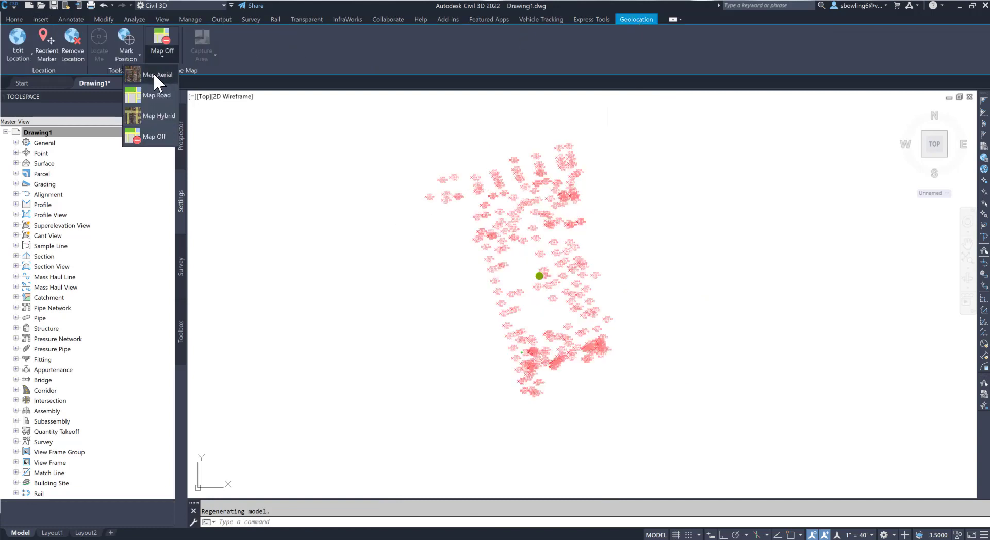
{"action": "left_click", "coordinate": [153, 73]}
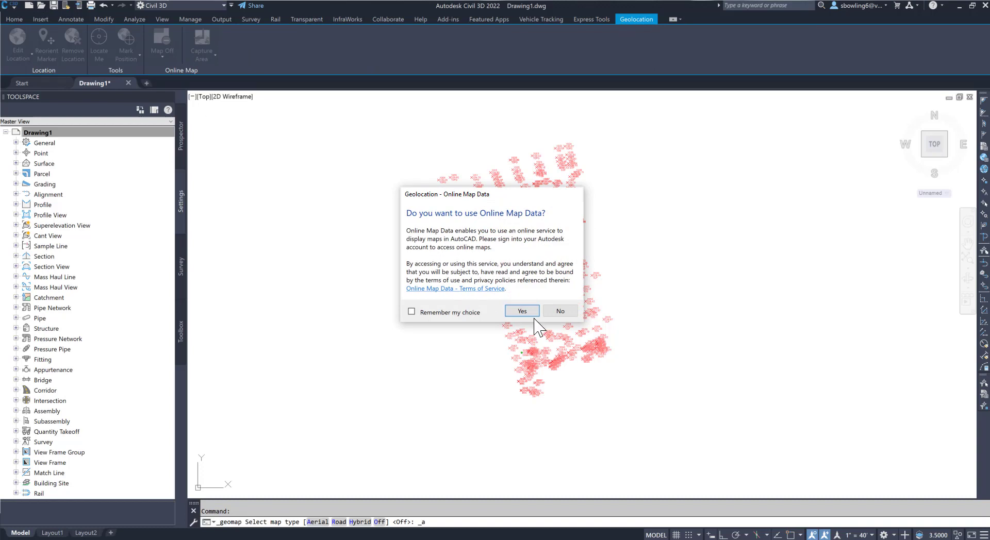
{"action": "left_click", "coordinate": [521, 311]}
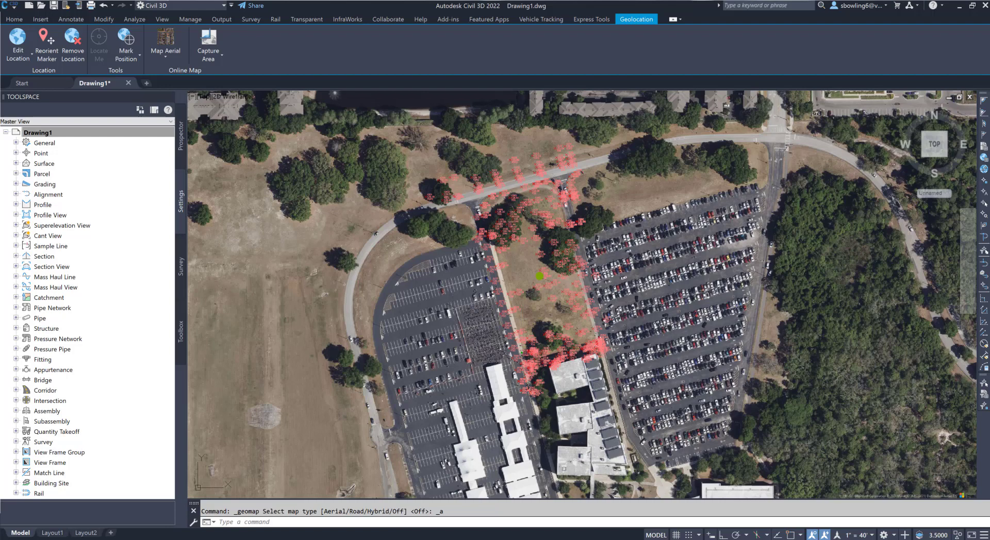
Examine how the imported points line up with the aerial imagery, and inspect the data of the point with the green tree symbol
{"action": "scroll", "coordinate": [368, 225], "scroll_direction": "down", "scroll_amount": 2}
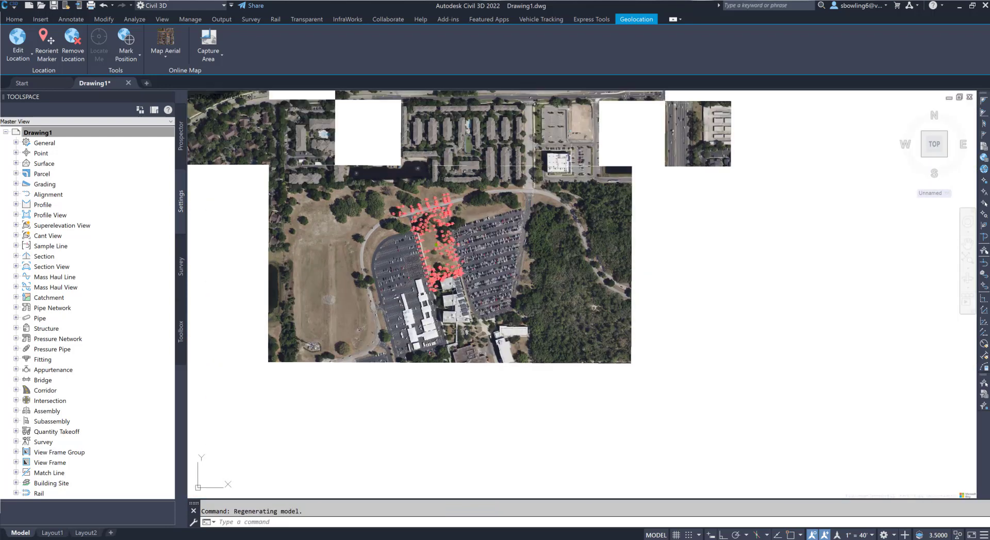
{"action": "scroll", "coordinate": [398, 301], "scroll_direction": "up", "scroll_amount": 2}
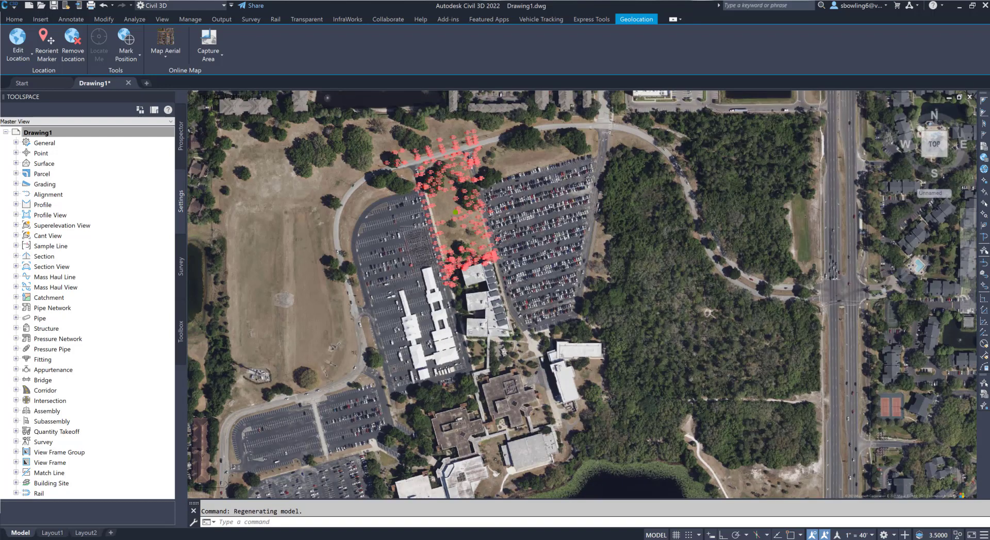
{"action": "scroll", "coordinate": [413, 118], "scroll_direction": "up", "scroll_amount": 2}
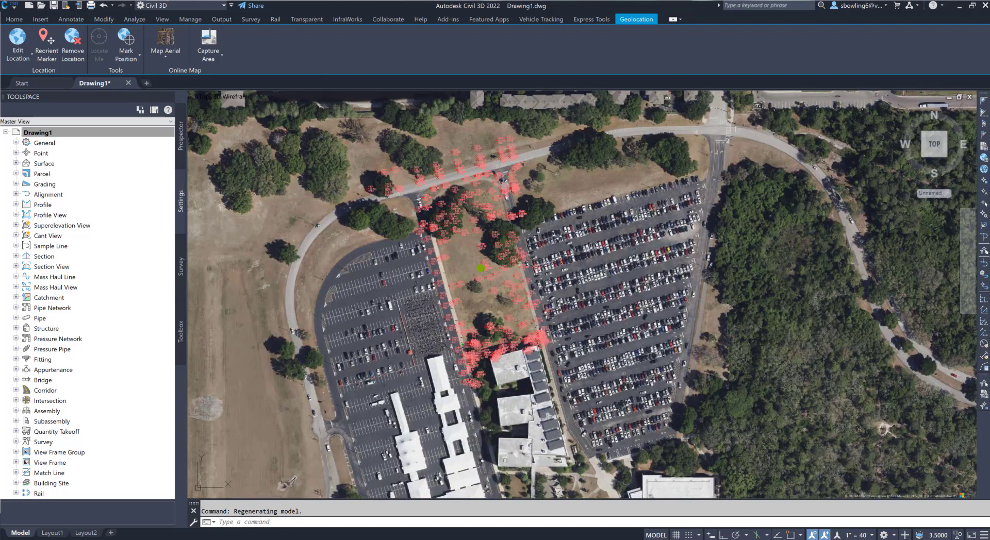
{"action": "scroll", "coordinate": [449, 170], "scroll_direction": "up", "scroll_amount": 2}
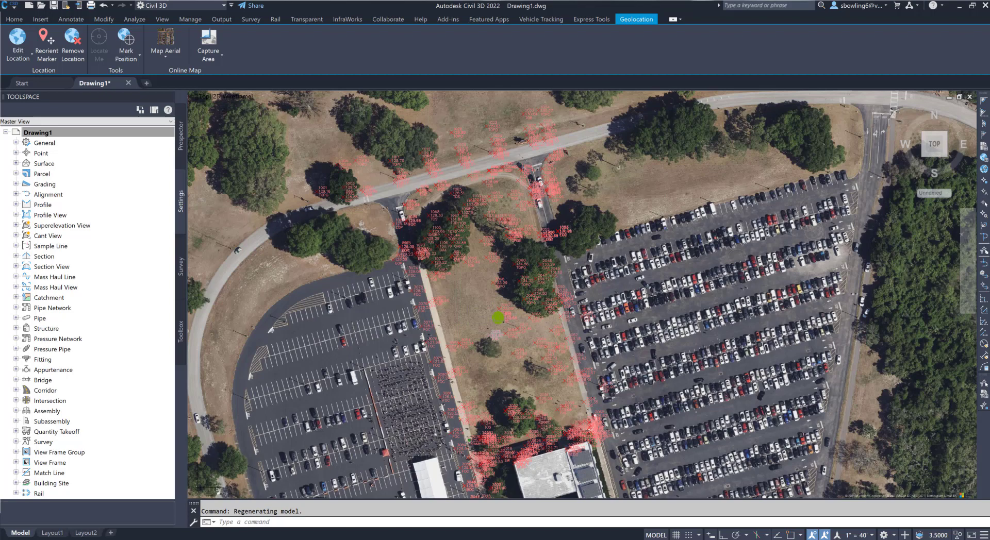
{"action": "scroll", "coordinate": [505, 309], "scroll_direction": "up", "scroll_amount": 6}
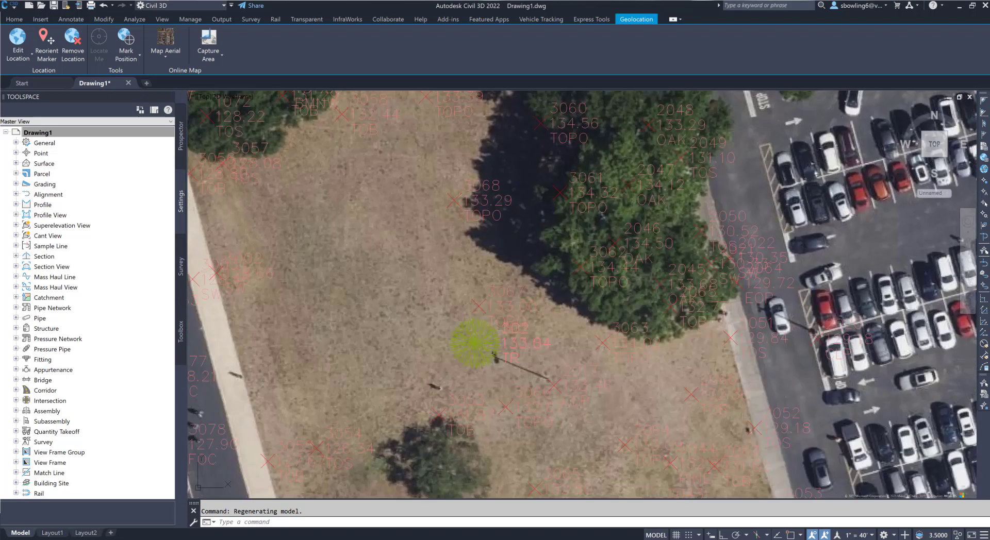
{"action": "mouse_move", "coordinate": [475, 343]}
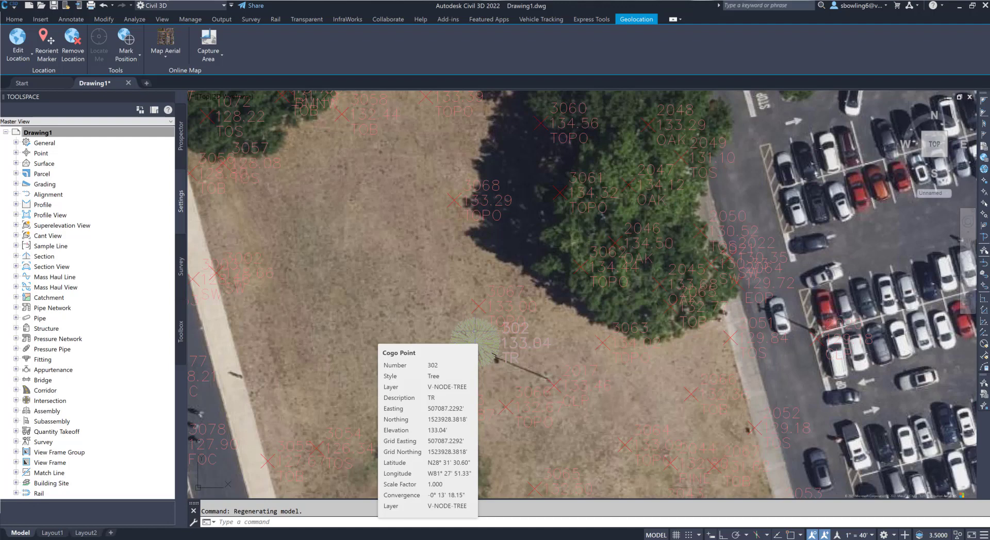
{"action": "scroll", "coordinate": [475, 341], "scroll_direction": "down", "scroll_amount": 2}
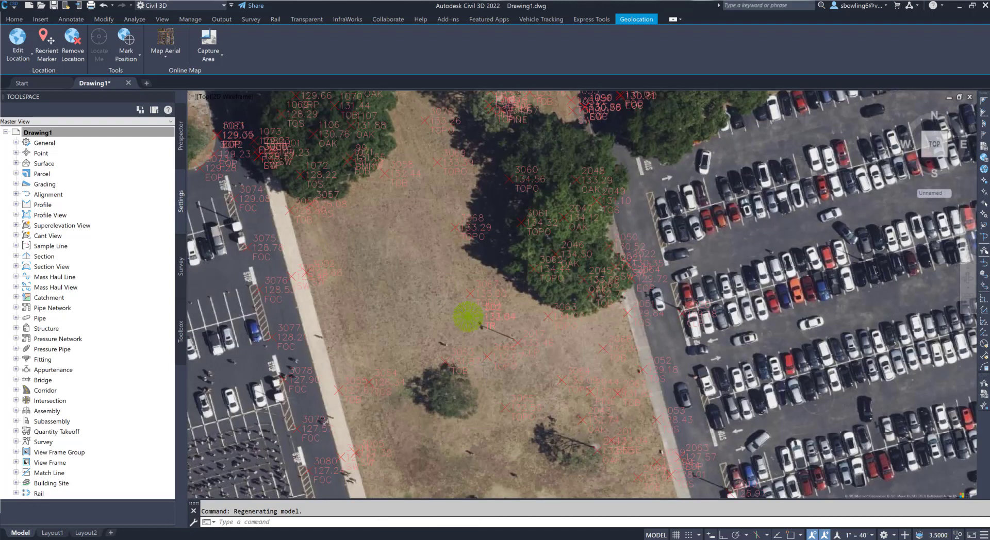
{"action": "scroll", "coordinate": [470, 348], "scroll_direction": "down", "scroll_amount": 2}
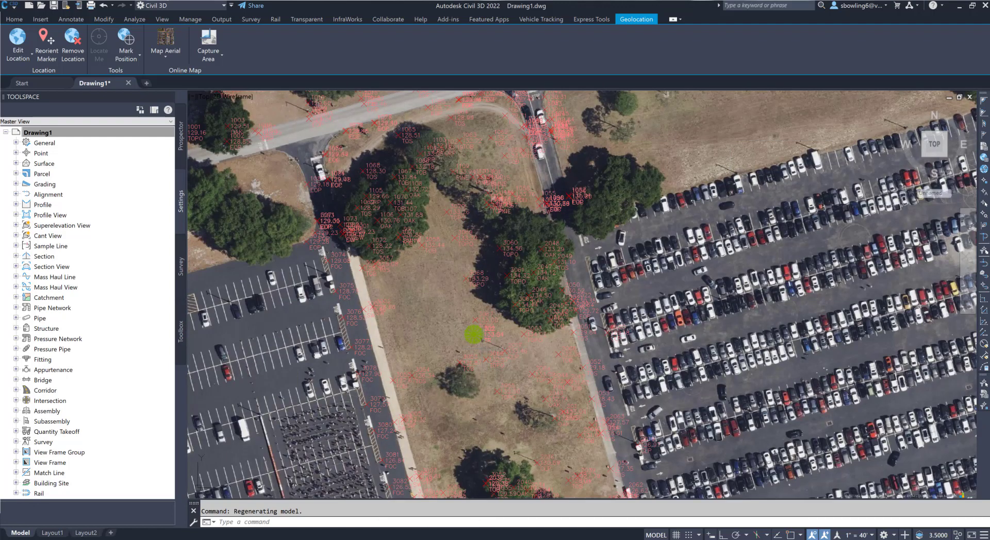
{"action": "scroll", "coordinate": [472, 333], "scroll_direction": "down", "scroll_amount": 2}
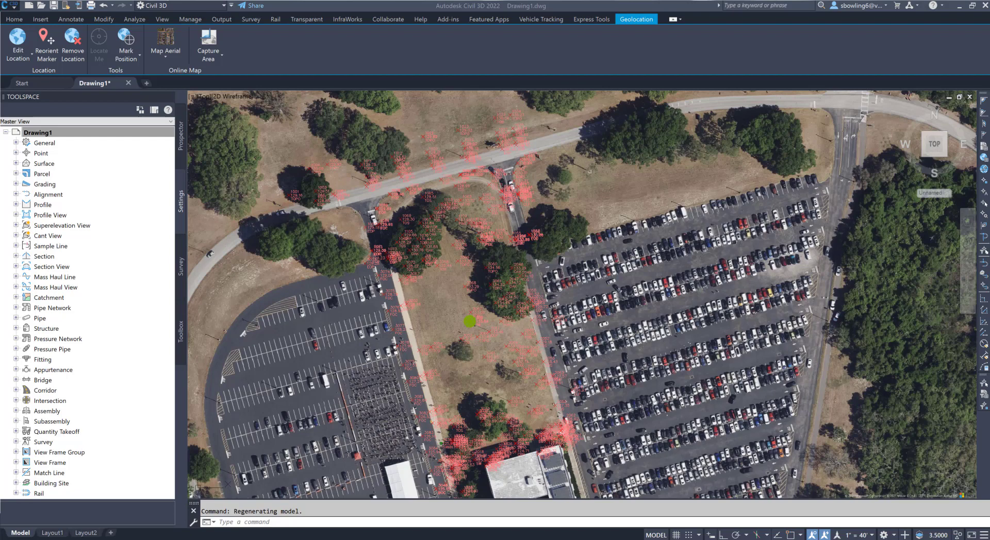
Switch to the Acronyms workbook in Excel and review the survey point codes and their descriptions, including Benchmark and Back of Curb
{"action": "key", "text": "alt+Tab"}
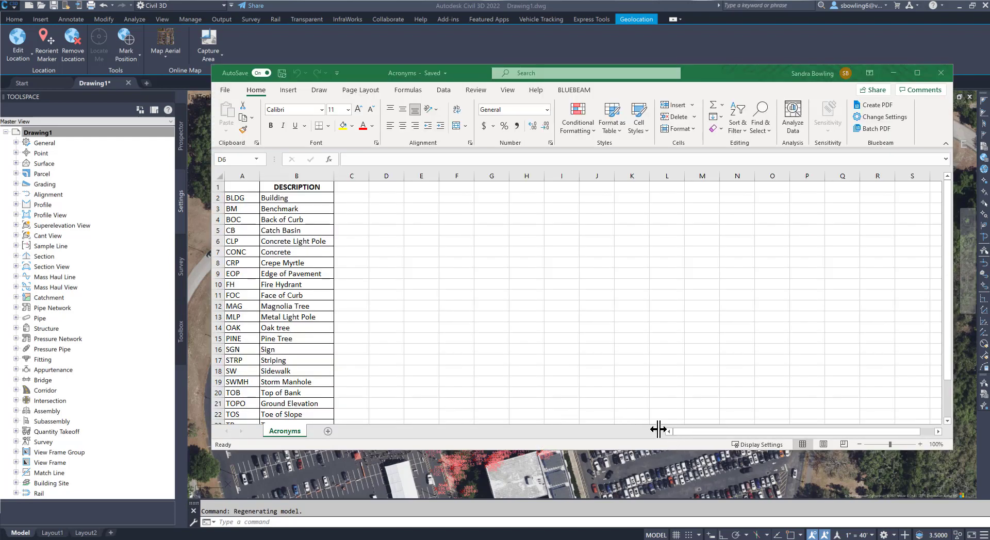
{"action": "left_click", "coordinate": [384, 265]}
{"action": "scroll", "coordinate": [356, 349], "scroll_direction": "down", "scroll_amount": 3}
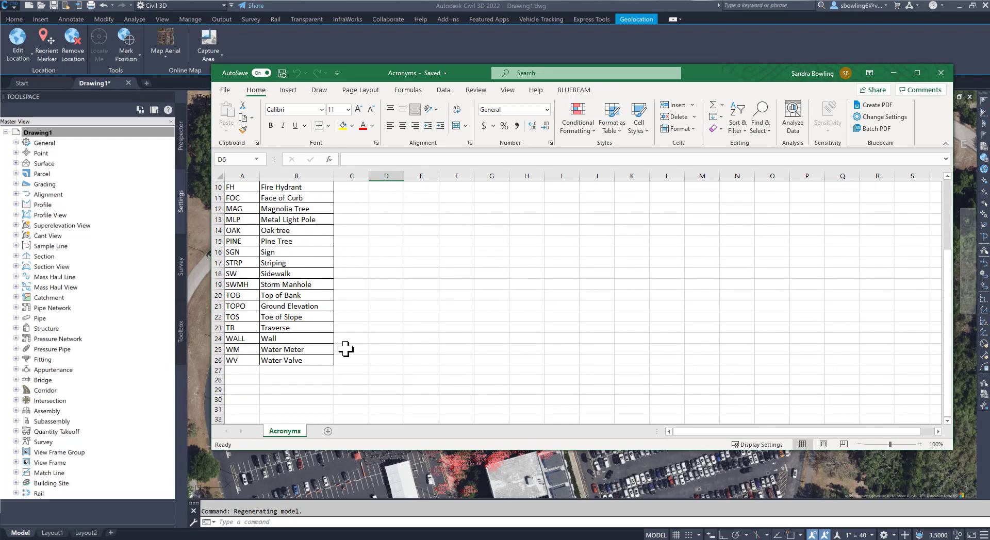
{"action": "scroll", "coordinate": [346, 348], "scroll_direction": "up", "scroll_amount": 3}
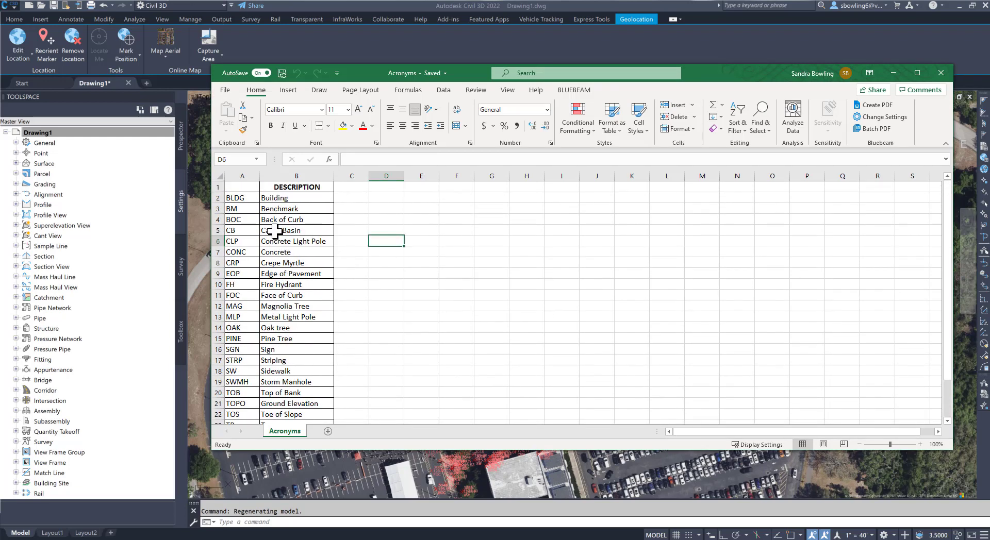
{"action": "left_click", "coordinate": [296, 205]}
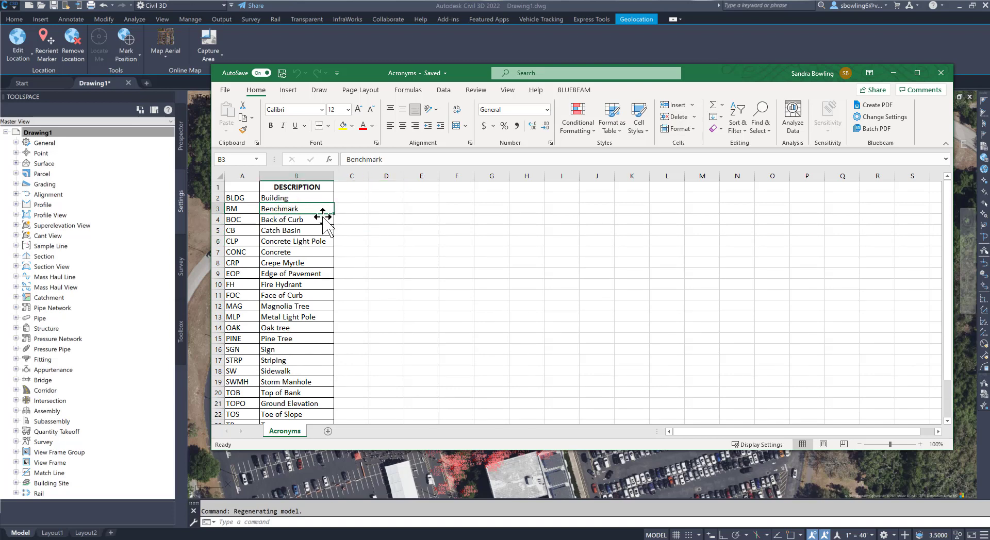
{"action": "left_click", "coordinate": [320, 221]}
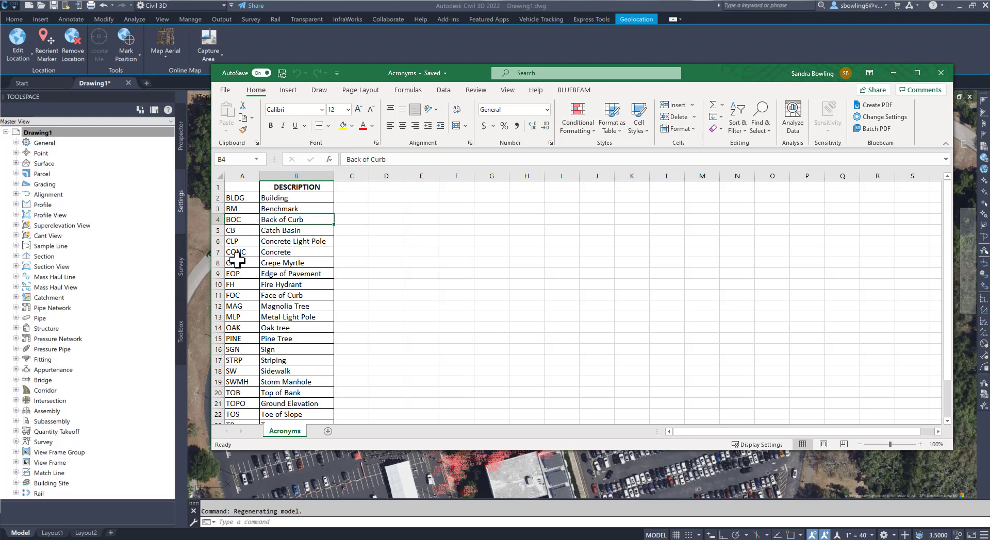
Review the remaining survey codes at the end of the Acronyms list and switch back to Civil 3D
{"action": "scroll", "coordinate": [237, 260], "scroll_direction": "down", "scroll_amount": 2}
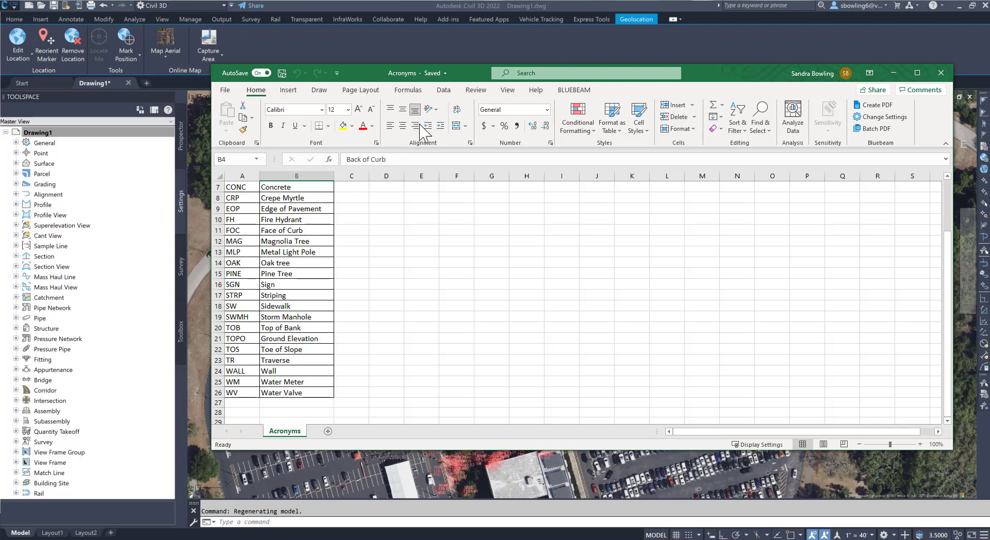
{"action": "left_click", "coordinate": [387, 208]}
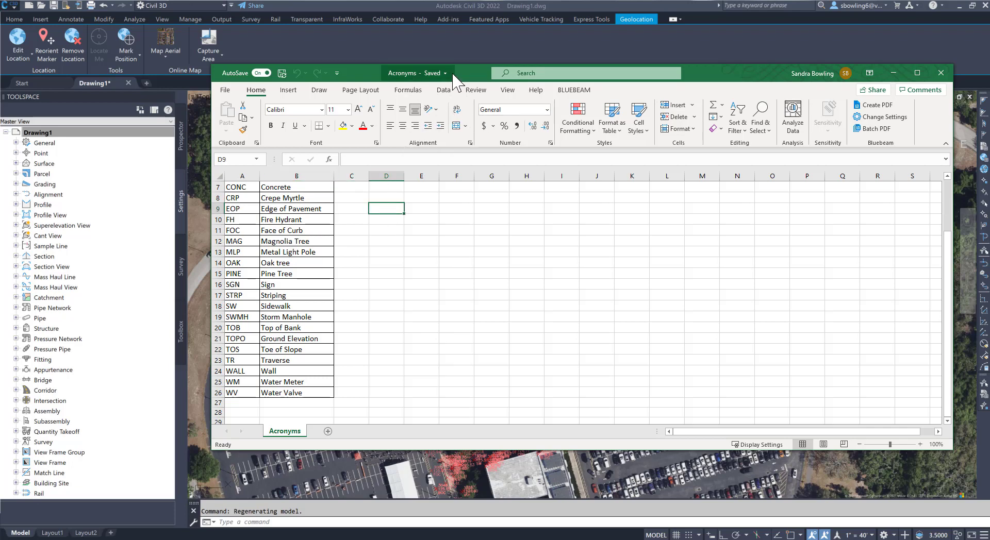
{"action": "left_click", "coordinate": [967, 7]}
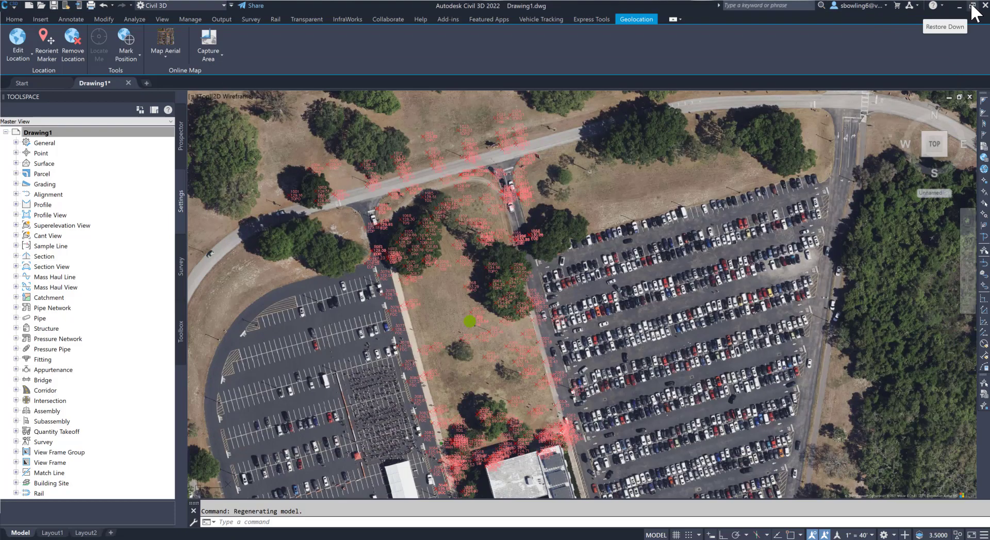
Reduce the Civil 3D window and fit the Acronyms workbook into a narrow full-height strip along the desktop's left edge, showing the list from its first row
{"action": "left_click", "coordinate": [971, 5]}
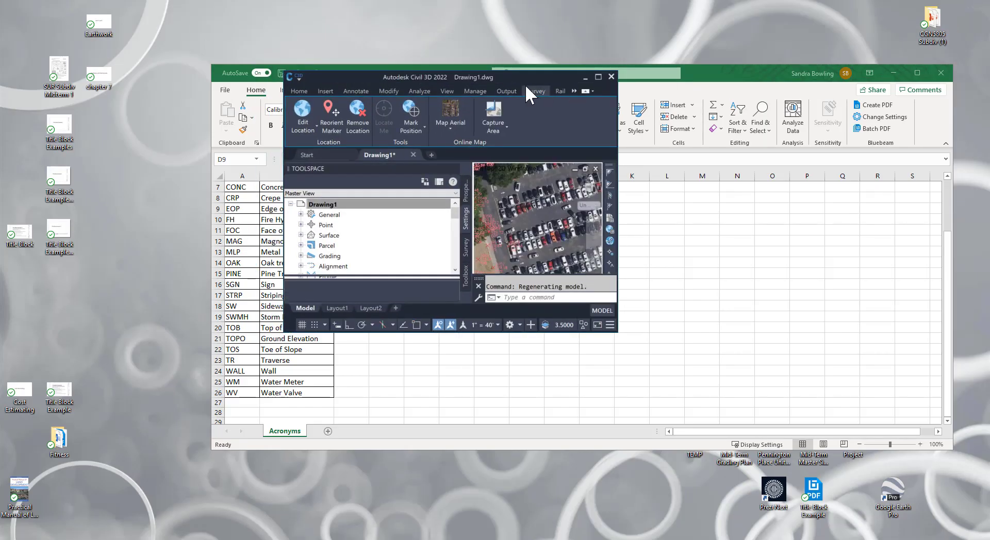
{"action": "left_click_drag", "start_coordinate": [507, 78], "coordinate": [679, 166]}
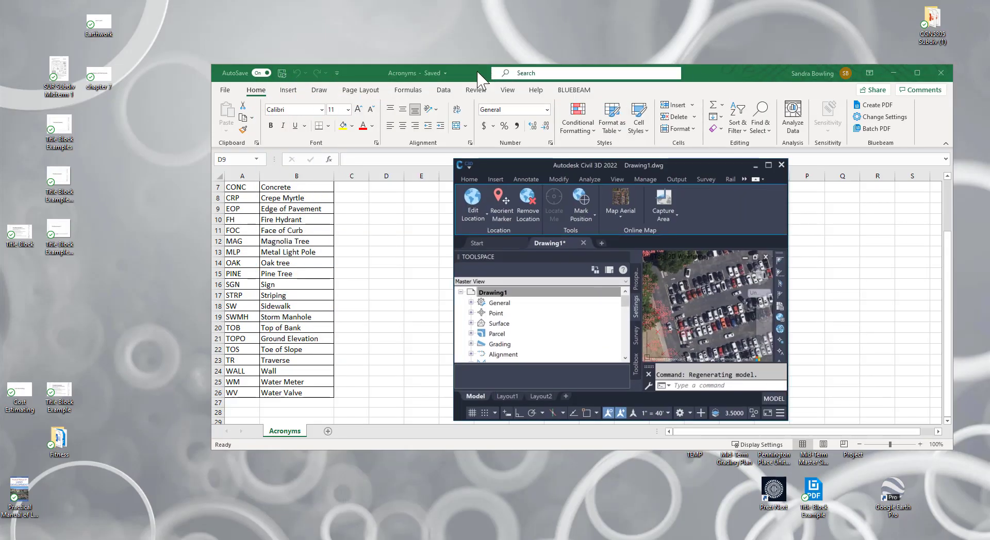
{"action": "left_click", "coordinate": [382, 80]}
{"action": "left_click_drag", "start_coordinate": [381, 74], "coordinate": [169, 14]}
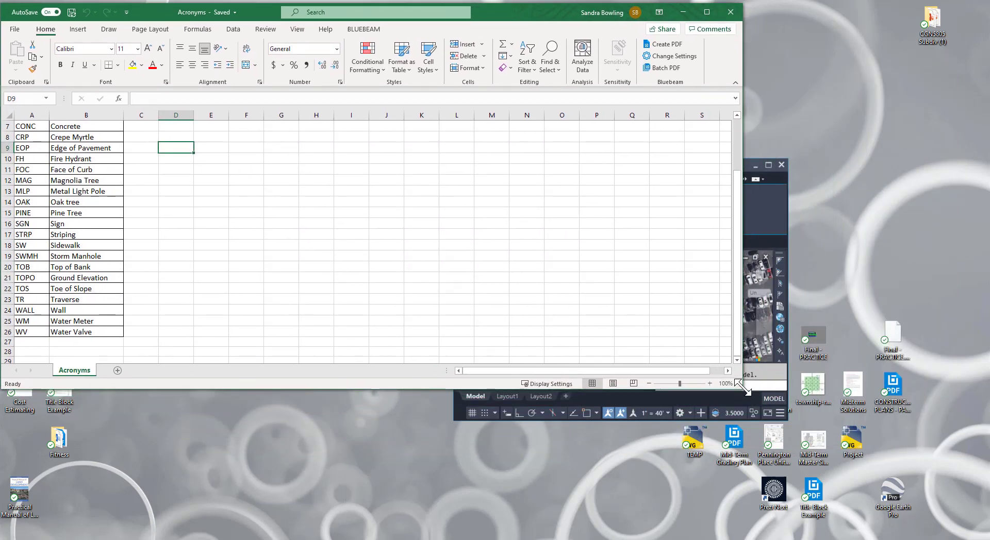
{"action": "left_click_drag", "start_coordinate": [726, 390], "coordinate": [133, 531]}
{"action": "scroll", "coordinate": [90, 243], "scroll_direction": "up", "scroll_amount": 2}
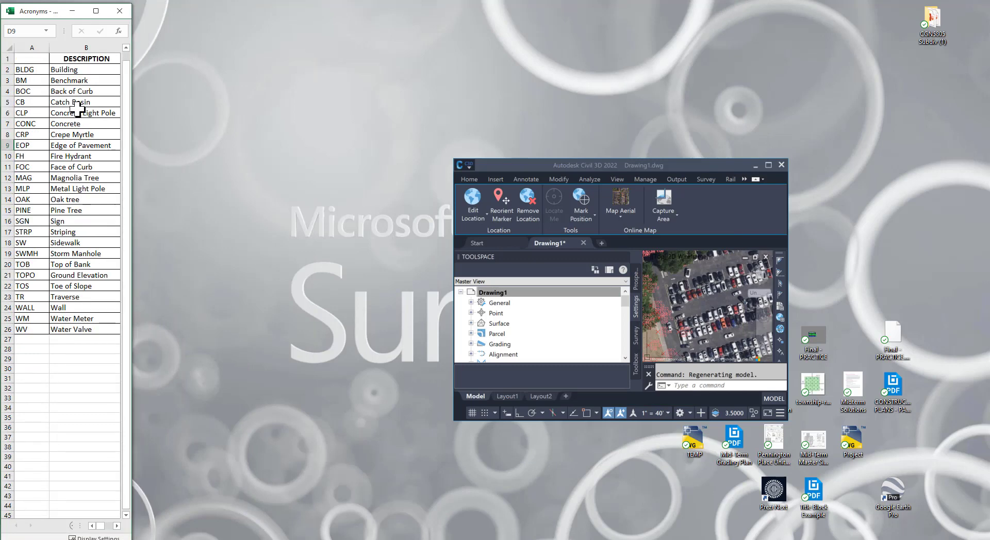
Place the Civil 3D window directly beside the Acronyms workbook and enlarge it to fill the rest of the screen
{"action": "left_click", "coordinate": [529, 168]}
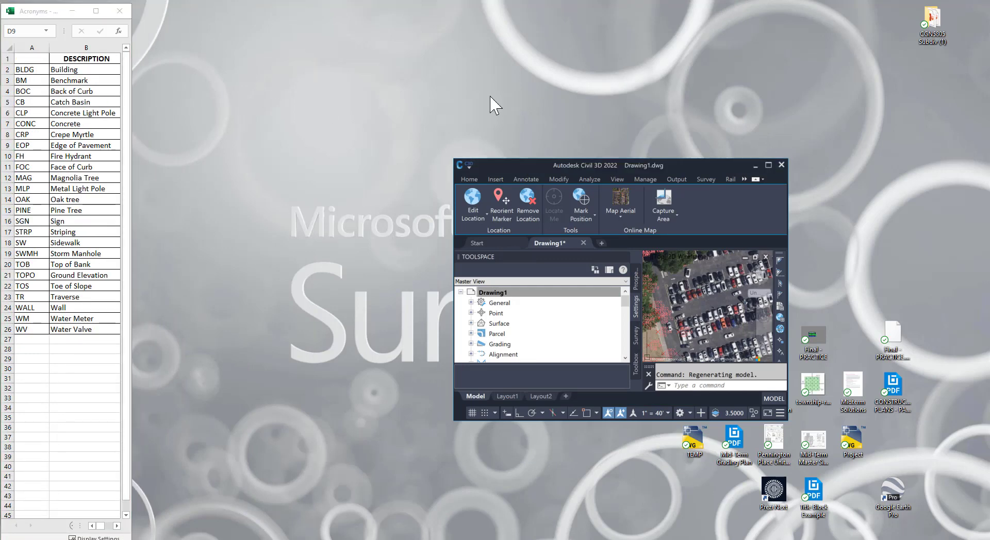
{"action": "left_click_drag", "start_coordinate": [494, 163], "coordinate": [179, 8]}
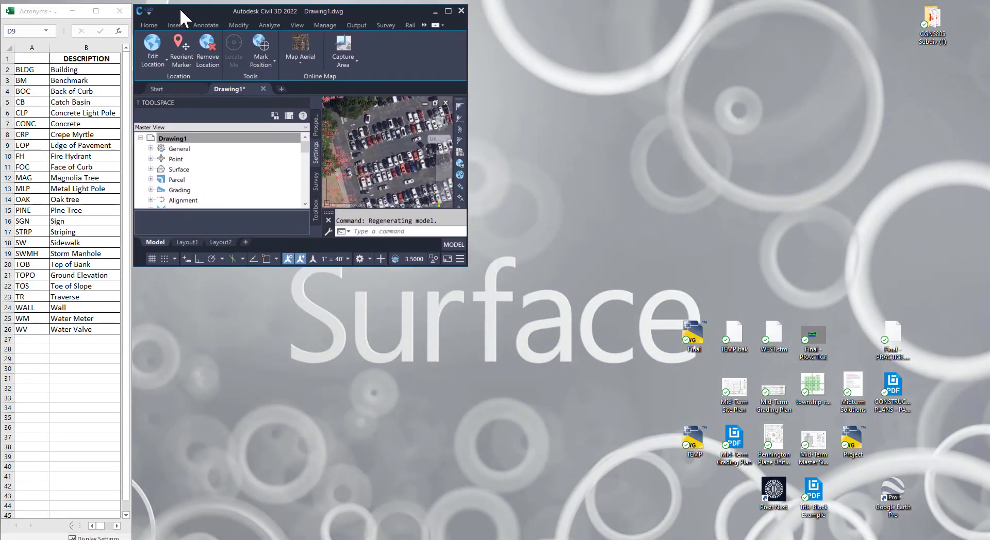
{"action": "left_click", "coordinate": [465, 267]}
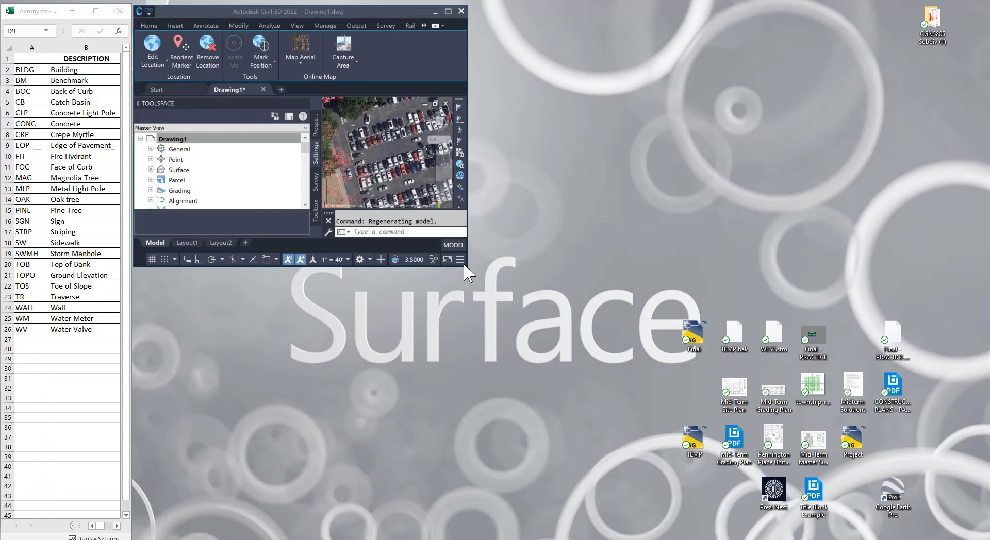
{"action": "left_click", "coordinate": [465, 265]}
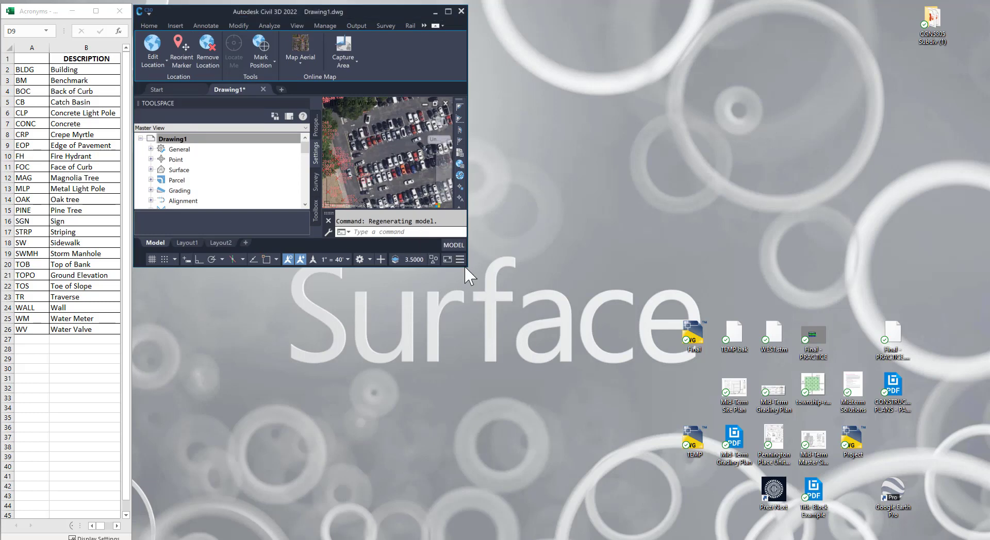
{"action": "mouse_move", "coordinate": [465, 267]}
{"action": "left_mouse_down"}
{"action": "mouse_move", "coordinate": [521, 302]}
{"action": "mouse_move", "coordinate": [967, 501]}
{"action": "mouse_move", "coordinate": [985, 533]}
{"action": "left_mouse_up"}
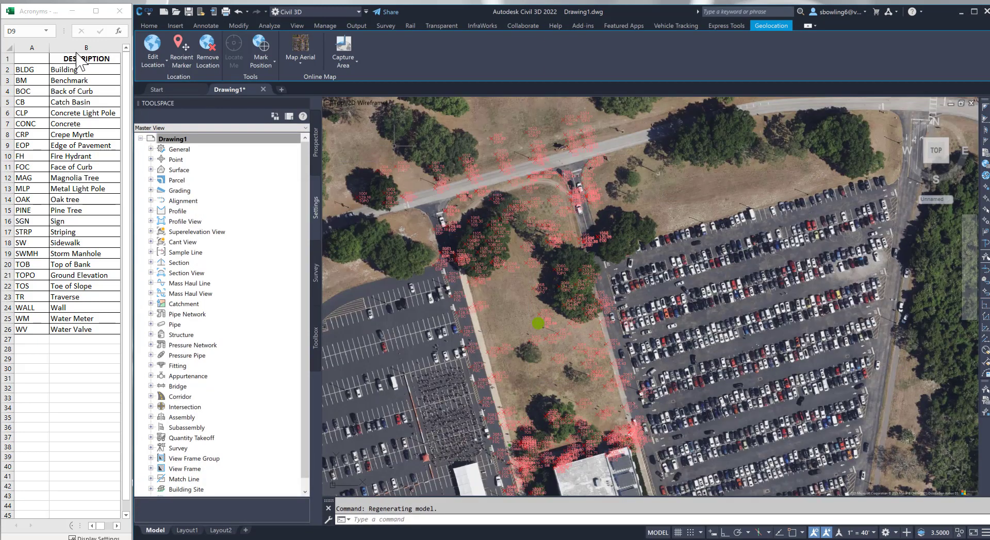
List the drawing's existing point groups and look over 8-2021 and _All Points
{"action": "left_click", "coordinate": [148, 161]}
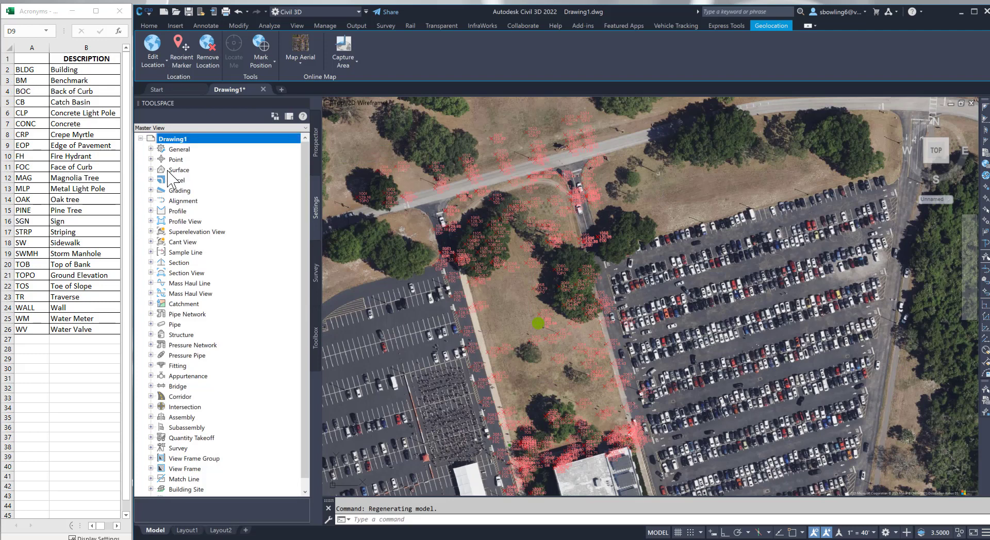
{"action": "left_click", "coordinate": [313, 154]}
{"action": "left_click", "coordinate": [151, 159]}
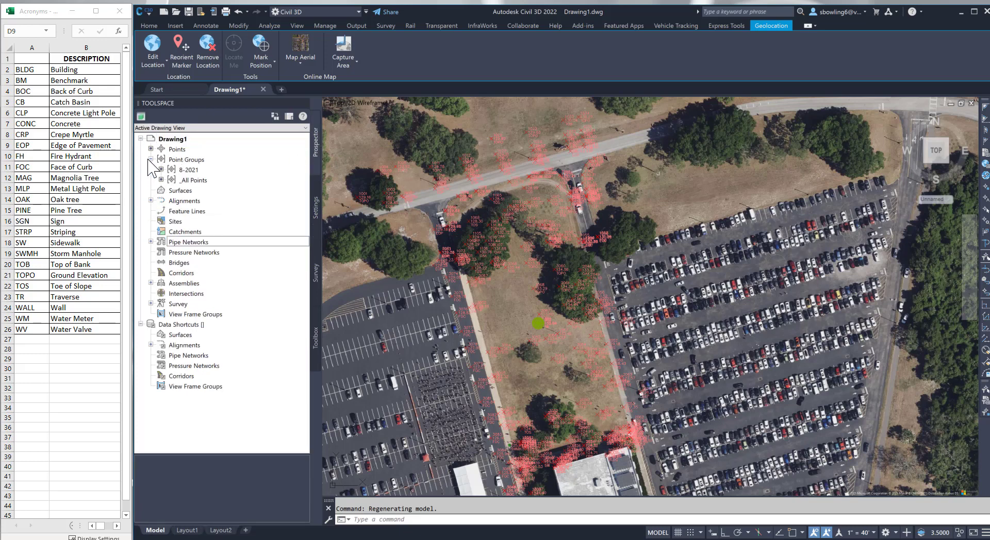
{"action": "mouse_move", "coordinate": [189, 171]}
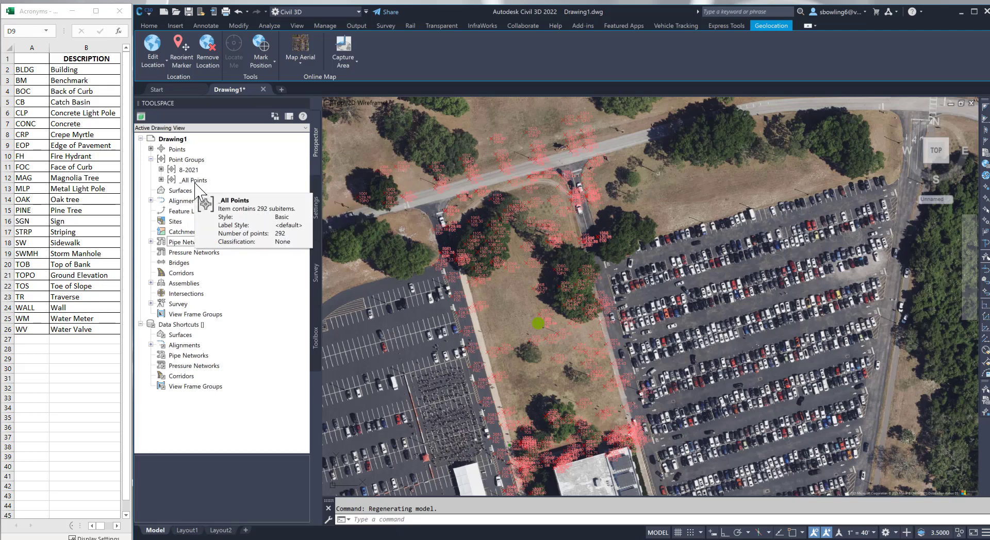
{"action": "left_click", "coordinate": [189, 160]}
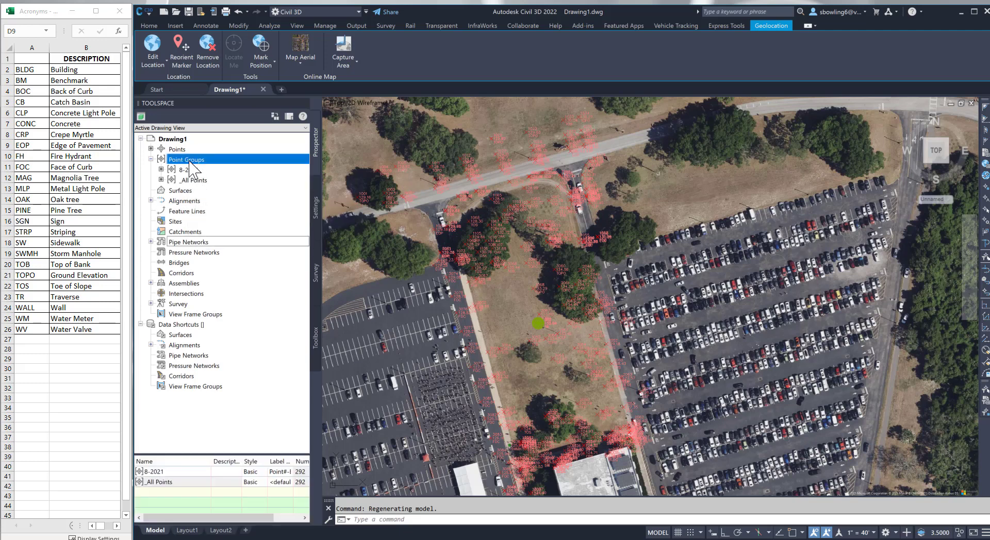
Create a new point group named BUILDING with the Description Only point label style
{"action": "right_click", "coordinate": [190, 160]}
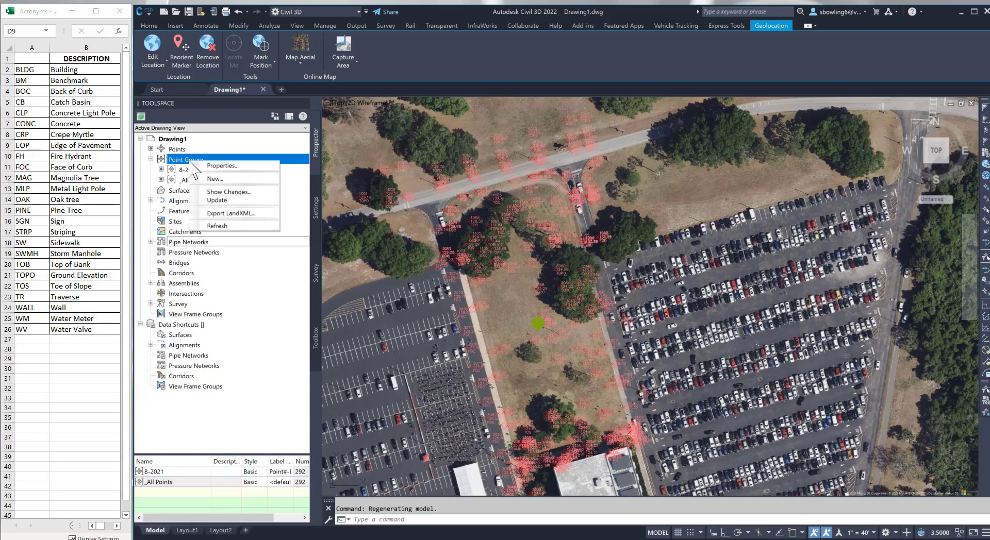
{"action": "left_click", "coordinate": [206, 179]}
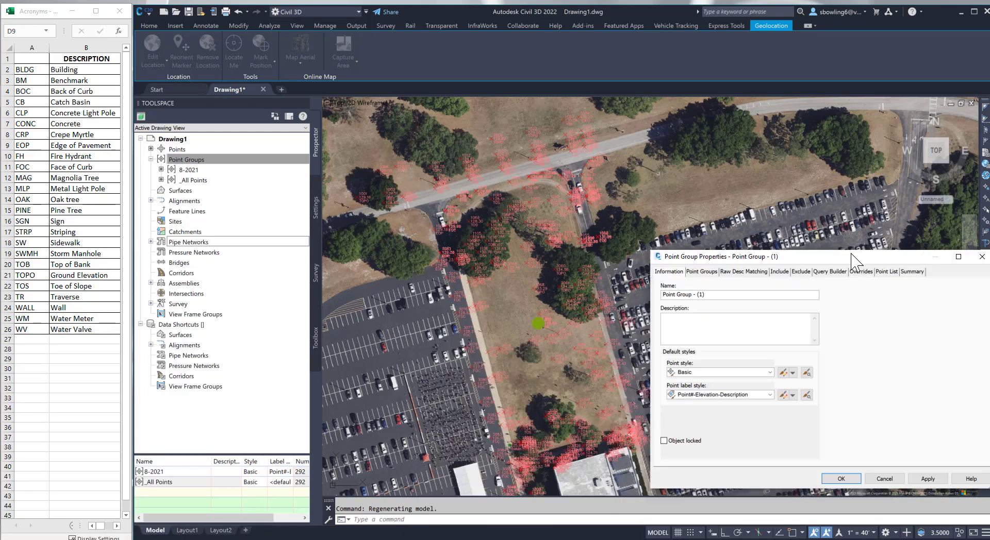
{"action": "left_click_drag", "start_coordinate": [837, 252], "coordinate": [575, 138]}
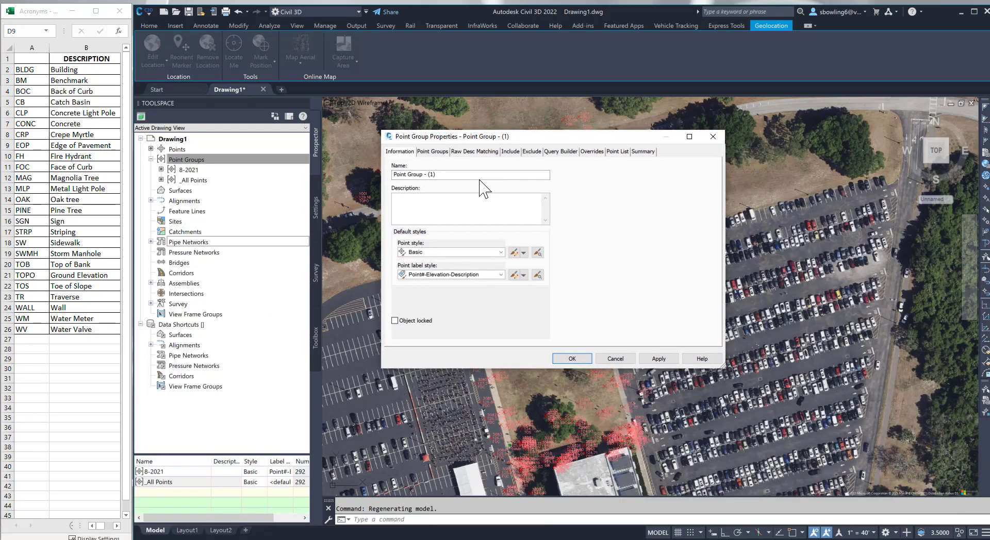
{"action": "left_click_drag", "start_coordinate": [476, 177], "coordinate": [326, 180]}
{"action": "type", "text": "BUILDING"}
{"action": "left_click", "coordinate": [496, 274]}
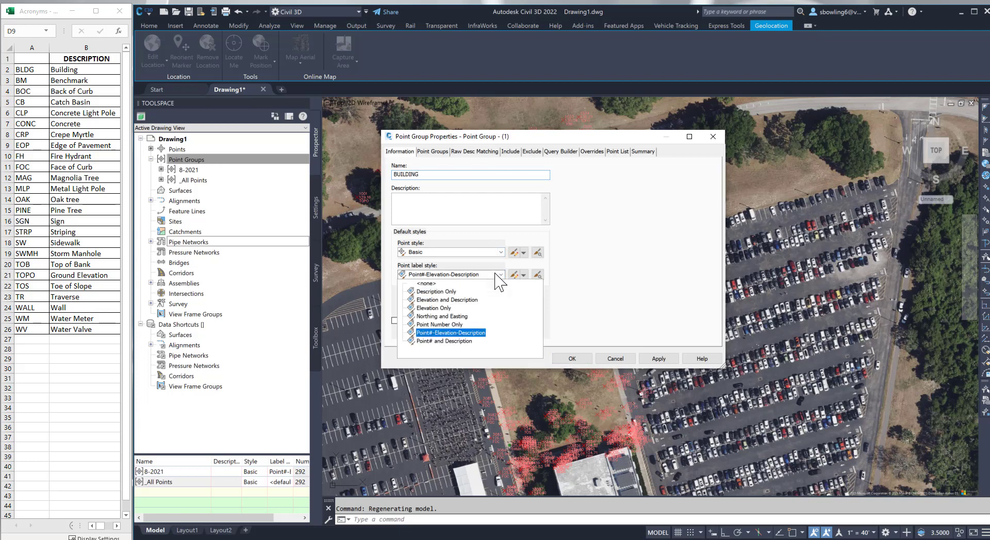
{"action": "left_click", "coordinate": [439, 292]}
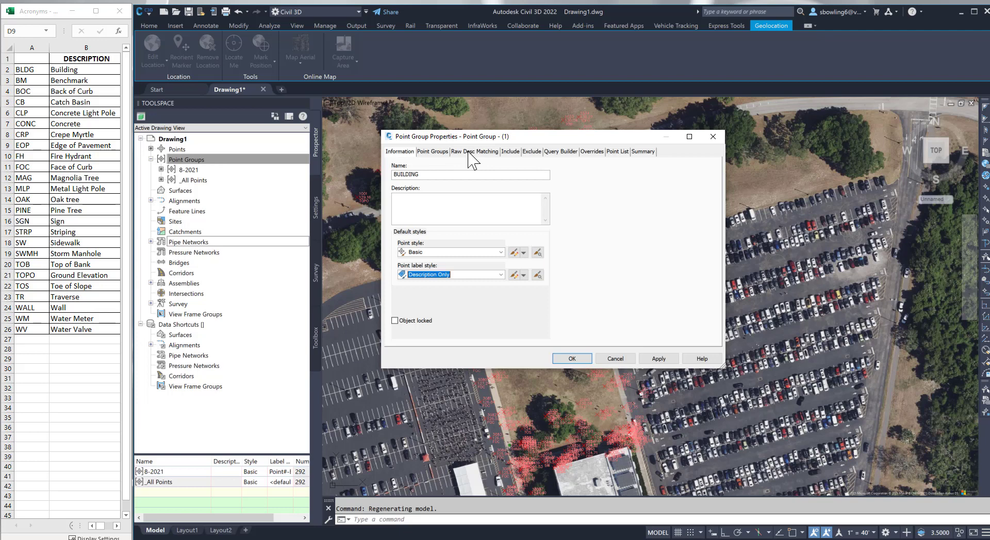
Include points with raw descriptions matching BLDG in the BUILDING group and save the group
{"action": "left_click", "coordinate": [510, 152]}
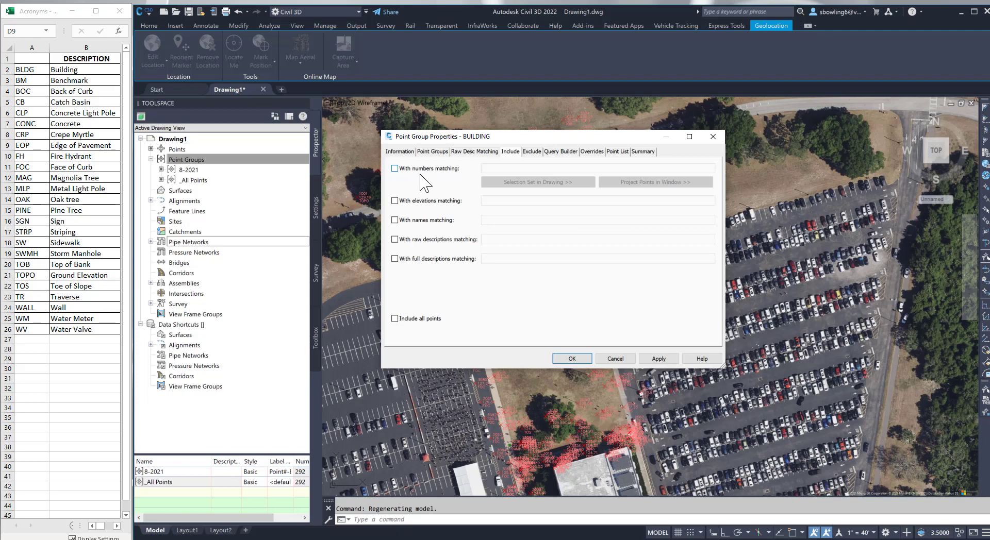
{"action": "left_click", "coordinate": [394, 239]}
{"action": "left_click", "coordinate": [506, 240]}
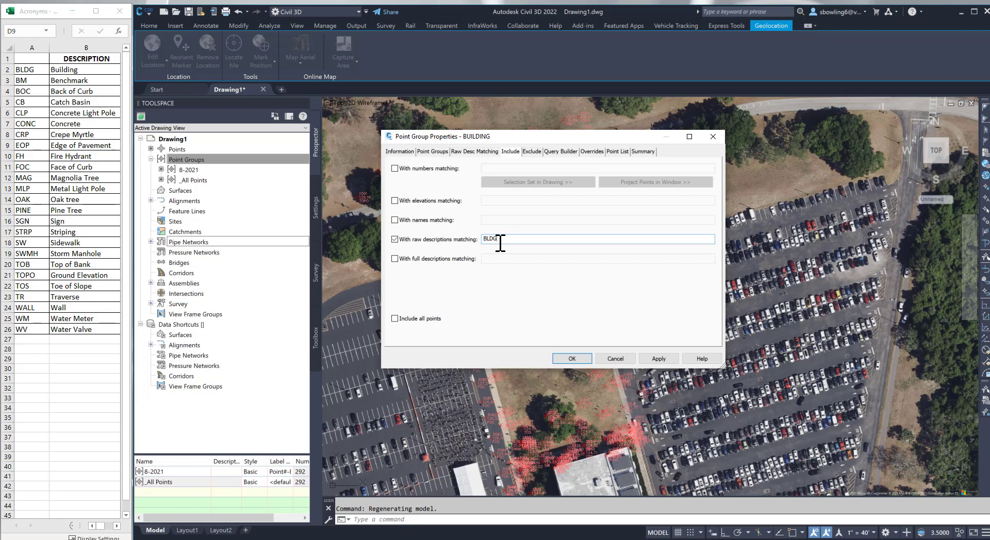
{"action": "left_click", "coordinate": [664, 360]}
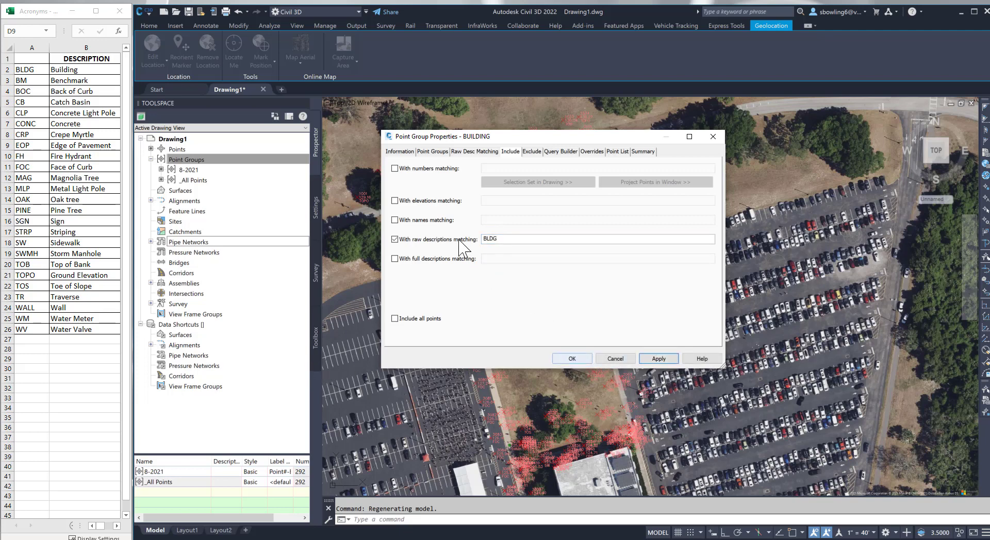
{"action": "left_click", "coordinate": [570, 358]}
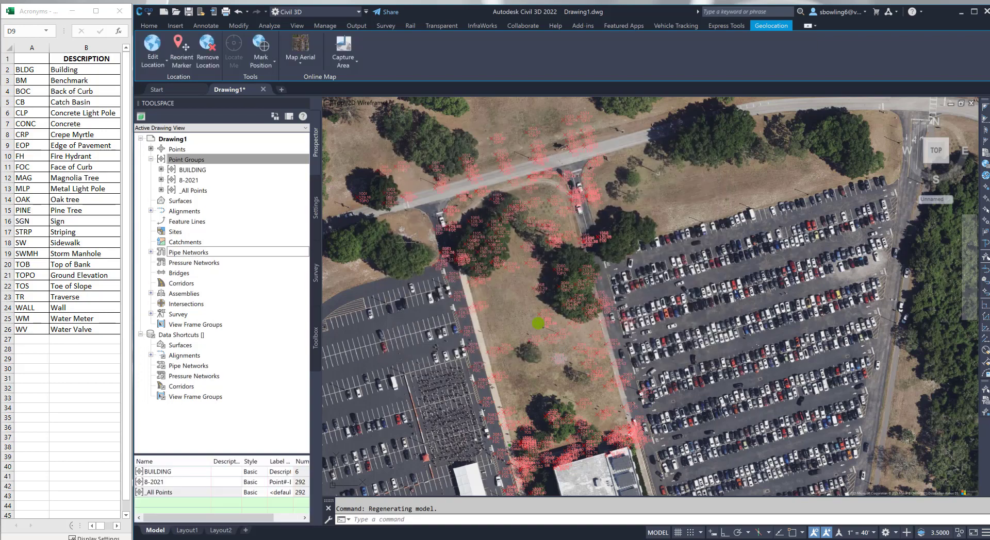
Check the points collected in the BUILDING group, including their point numbers and raw descriptions
{"action": "left_click", "coordinate": [204, 170]}
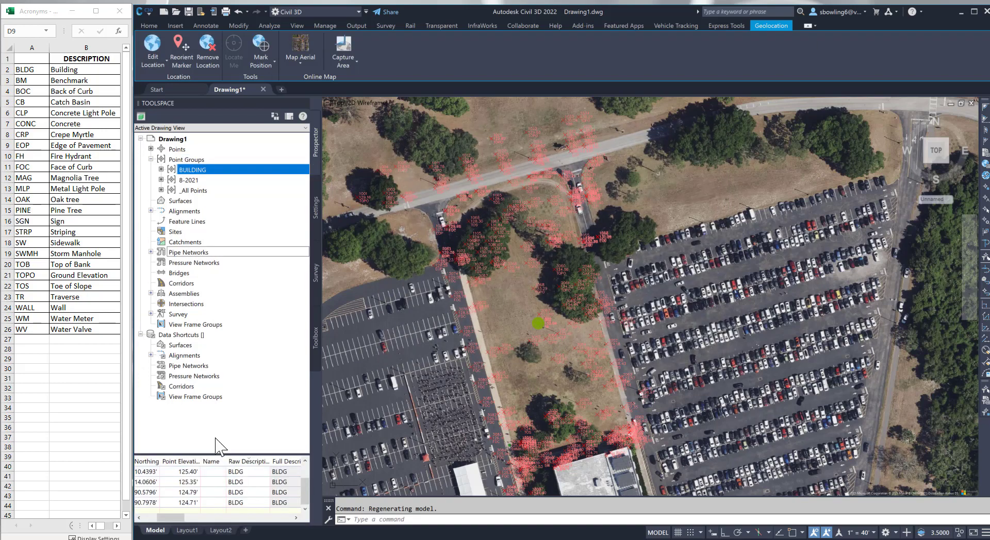
{"action": "left_click_drag", "start_coordinate": [169, 518], "coordinate": [155, 517]}
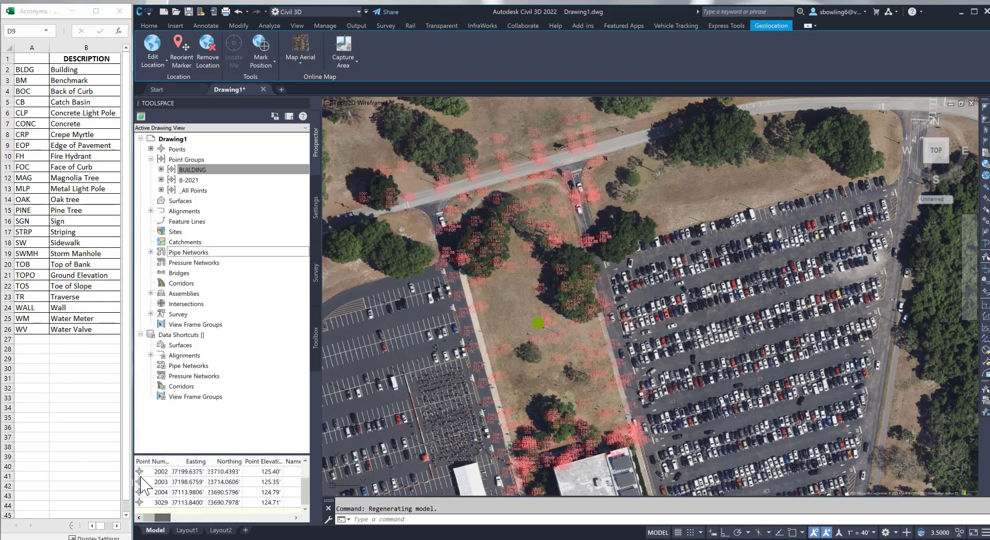
{"action": "mouse_move", "coordinate": [162, 500]}
Start a new point group named BENCHMARK and set its point label style to Northing and Easting
{"action": "right_click", "coordinate": [204, 160]}
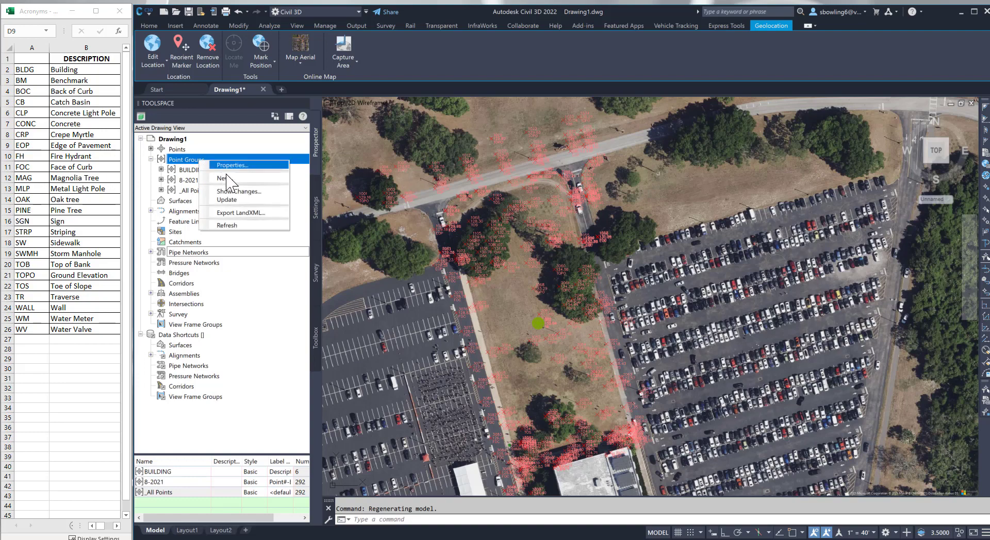
{"action": "left_click", "coordinate": [227, 178]}
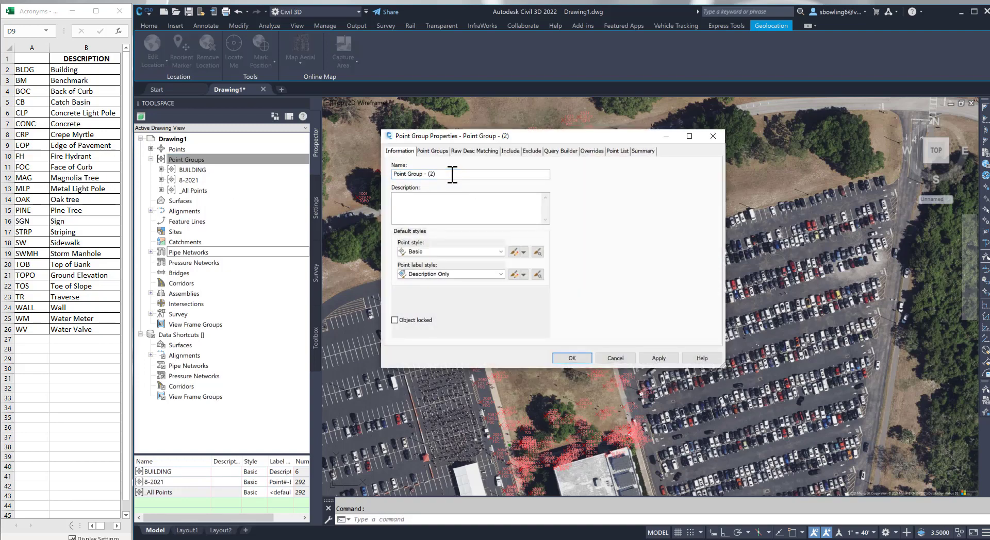
{"action": "type", "text": "BENCHMARK"}
{"action": "left_click", "coordinate": [470, 275]}
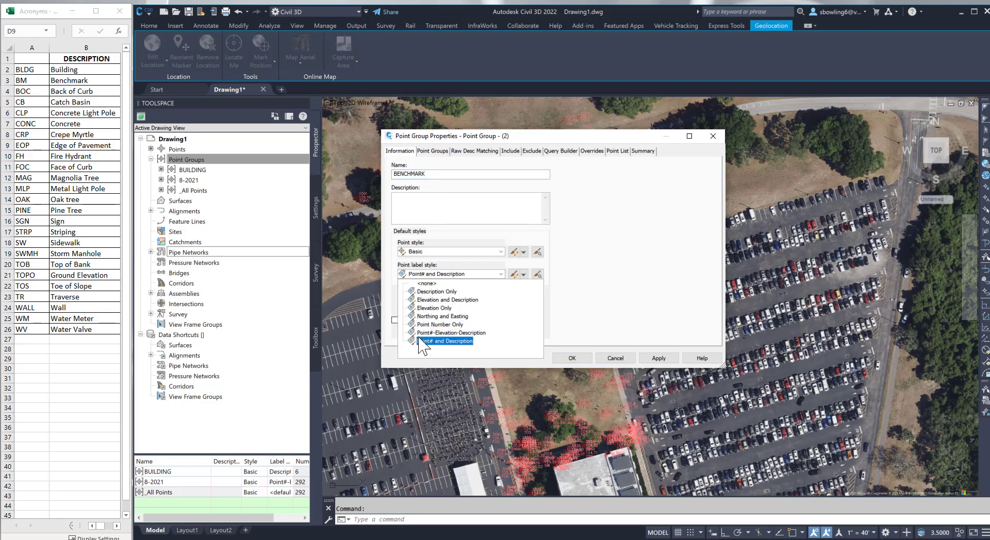
{"action": "left_click", "coordinate": [447, 317]}
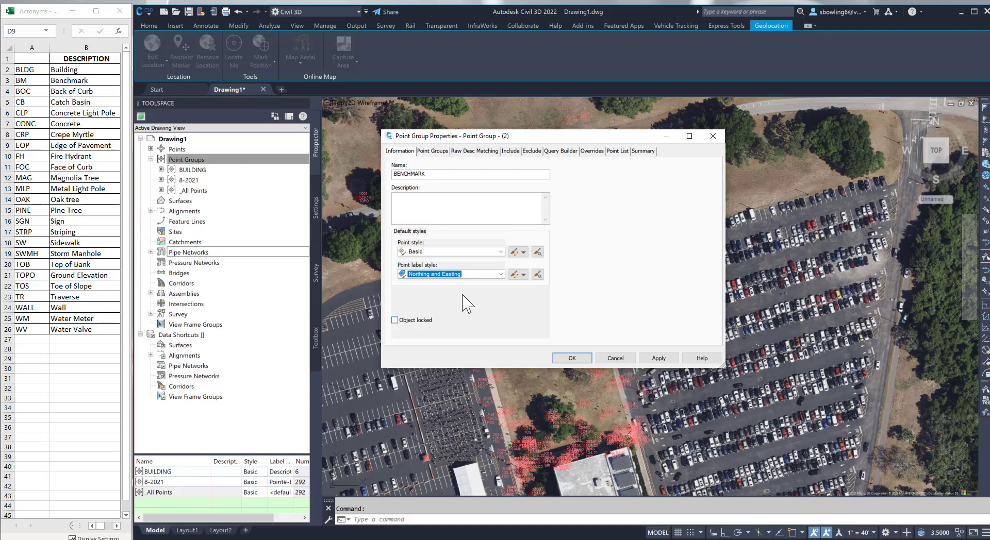
{"action": "left_click", "coordinate": [501, 274]}
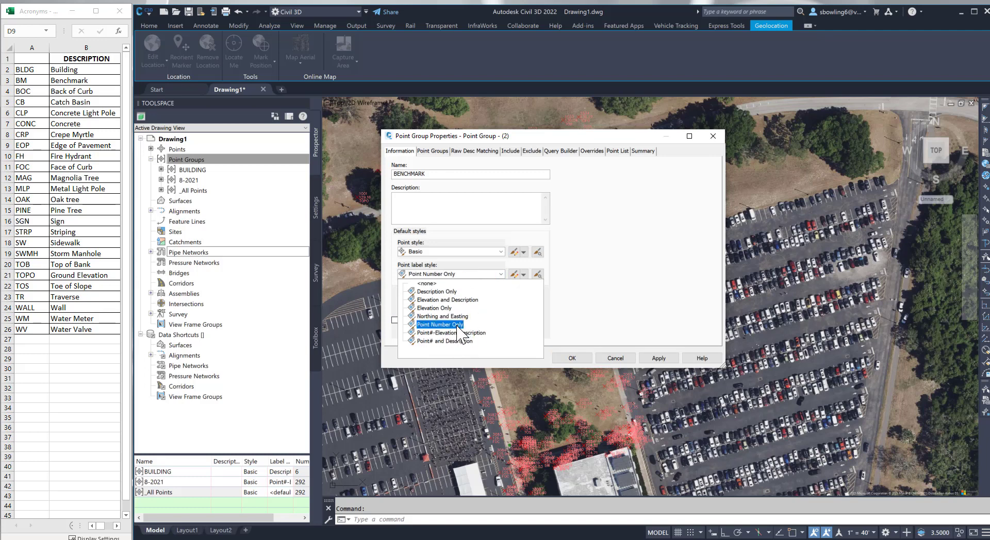
{"action": "left_click", "coordinate": [426, 316]}
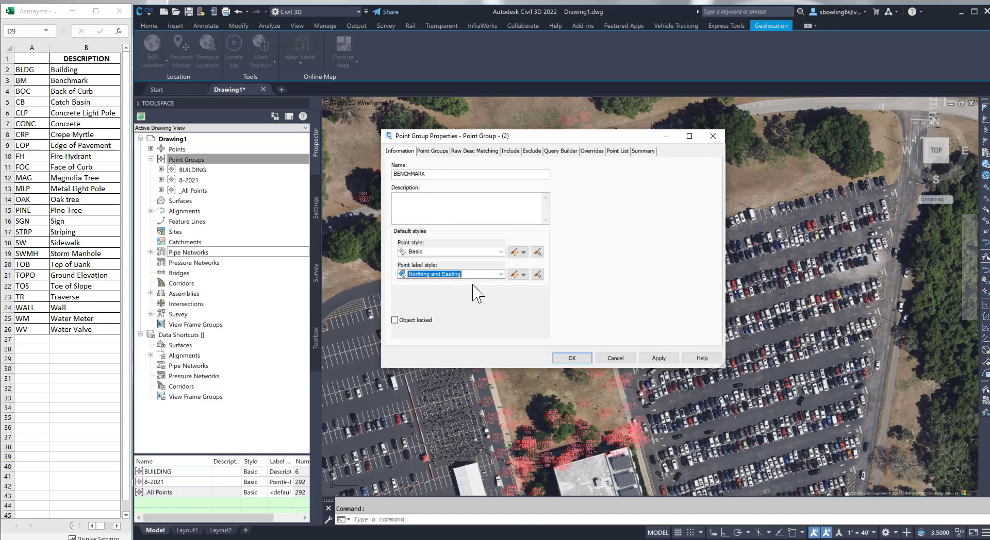
Copy the Northing and Easting label style and name the copy Point Northing Easting Elev Description
{"action": "left_click", "coordinate": [523, 276]}
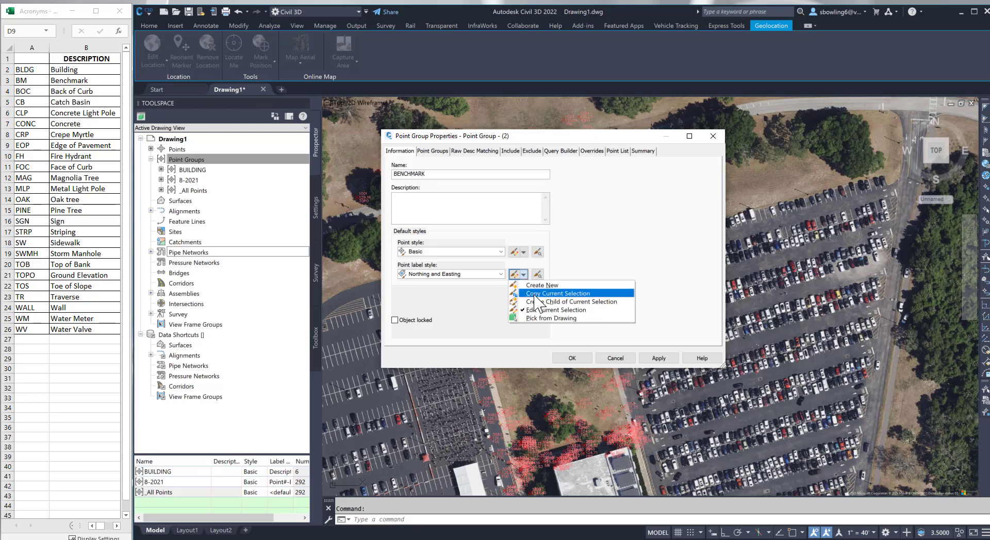
{"action": "left_click", "coordinate": [535, 294]}
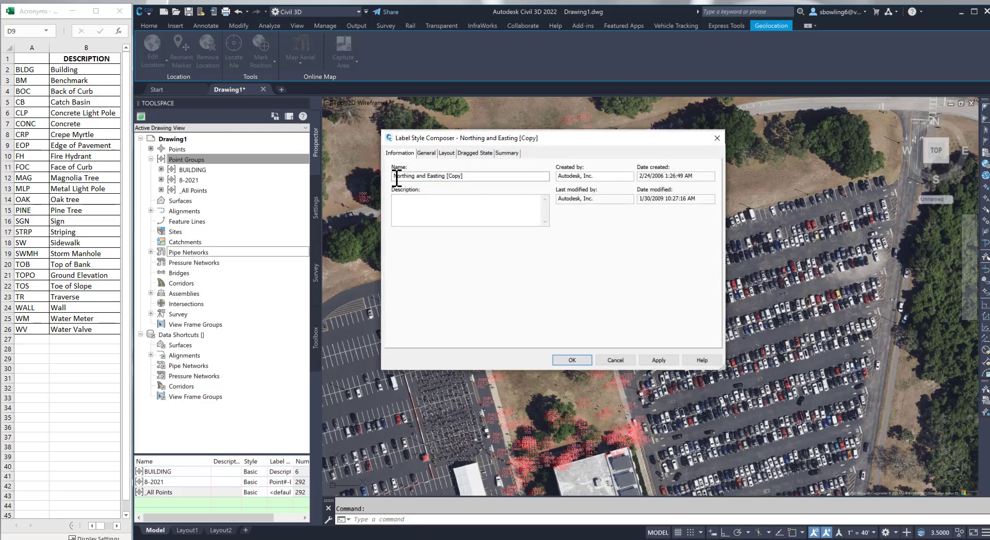
{"action": "type", "text": "p"}
{"action": "key", "text": "BackSpace"}
{"action": "type", "text": "Point"}
{"action": "left_click_drag", "start_coordinate": [476, 177], "coordinate": [461, 177]}
{"action": "left_click", "coordinate": [430, 177]}
{"action": "key", "text": "Delete"}
{"action": "key", "text": "Delete"}
{"action": "key", "text": "Delete"}
{"action": "key", "text": "Delete"}
{"action": "left_click", "coordinate": [463, 177]}
{"action": "key", "text": "Delete"}
{"action": "key", "text": "Delete"}
{"action": "key", "text": "Delete"}
{"action": "key", "text": "Delete"}
Assign the new label style to the V-NODE-BNDY layer
{"action": "left_click", "coordinate": [426, 153]}
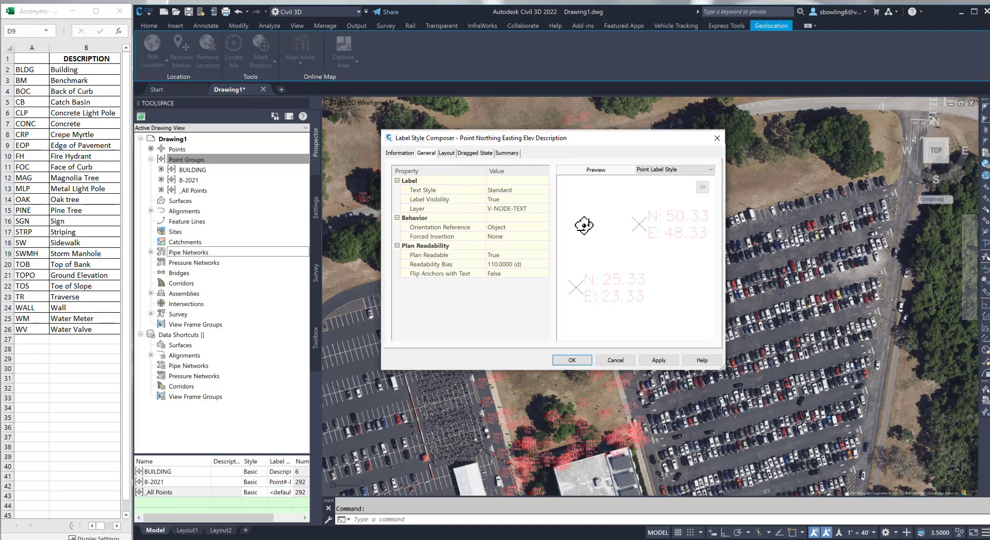
{"action": "left_click", "coordinate": [521, 209]}
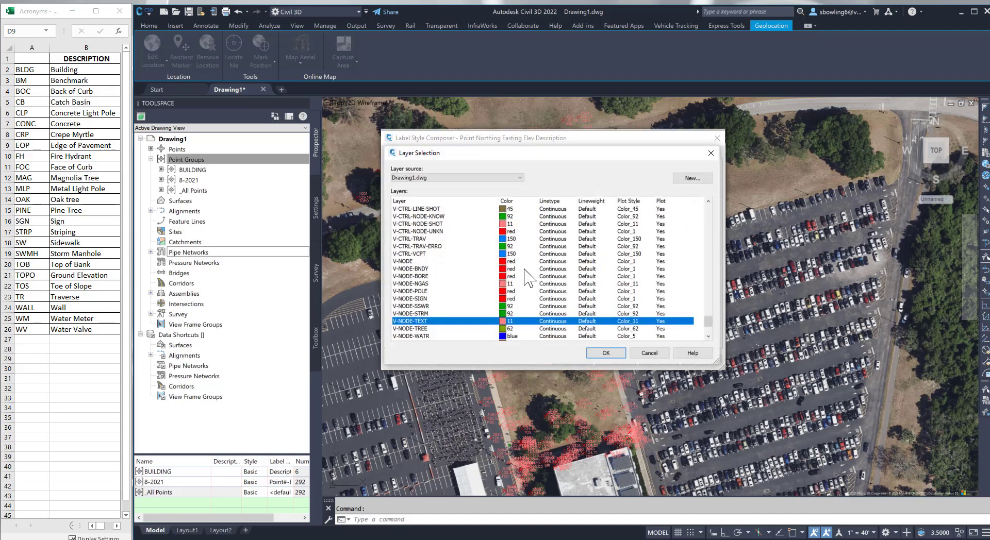
{"action": "left_click", "coordinate": [422, 269]}
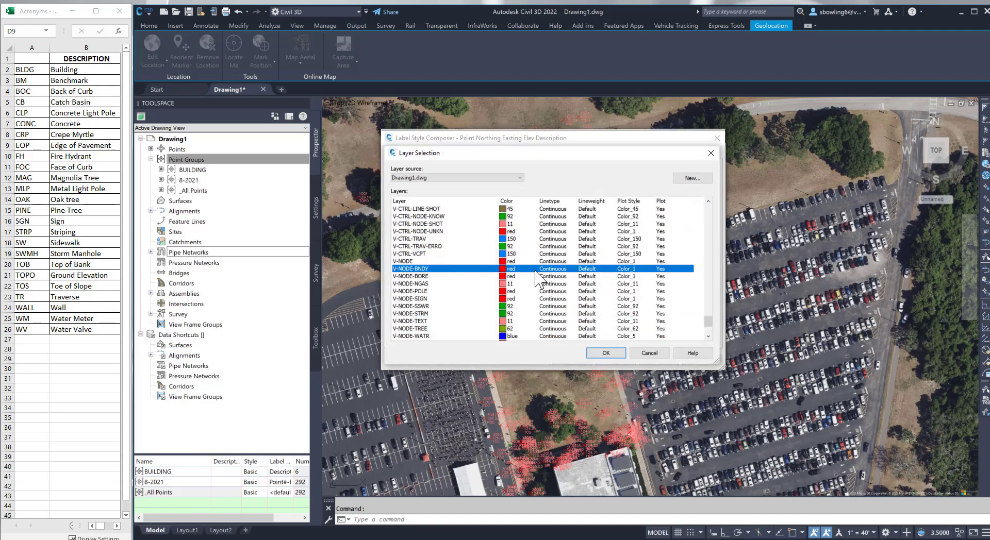
{"action": "left_click", "coordinate": [605, 353]}
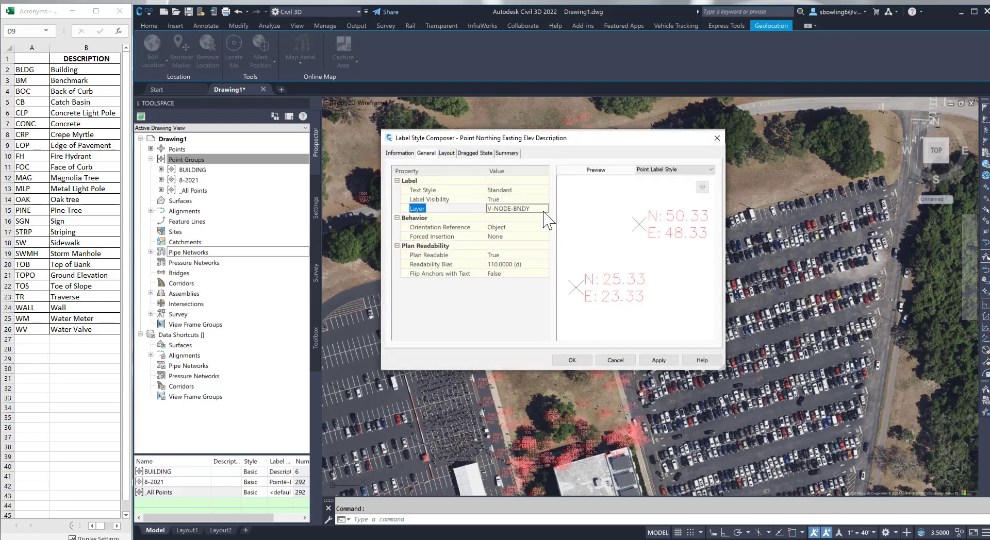
Insert the Point Number property on its own line above the northing in the label's text contents
{"action": "left_click", "coordinate": [446, 153]}
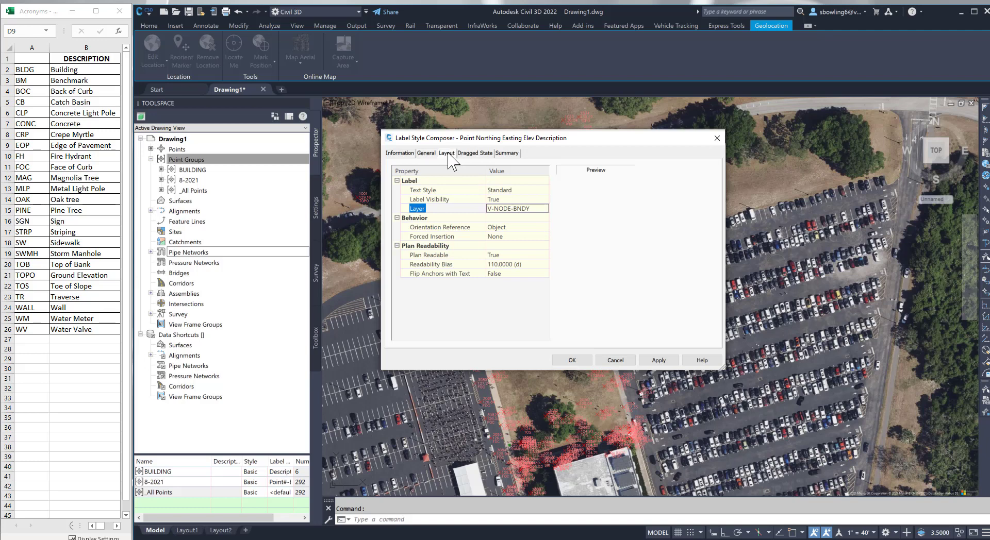
{"action": "left_click", "coordinate": [510, 256]}
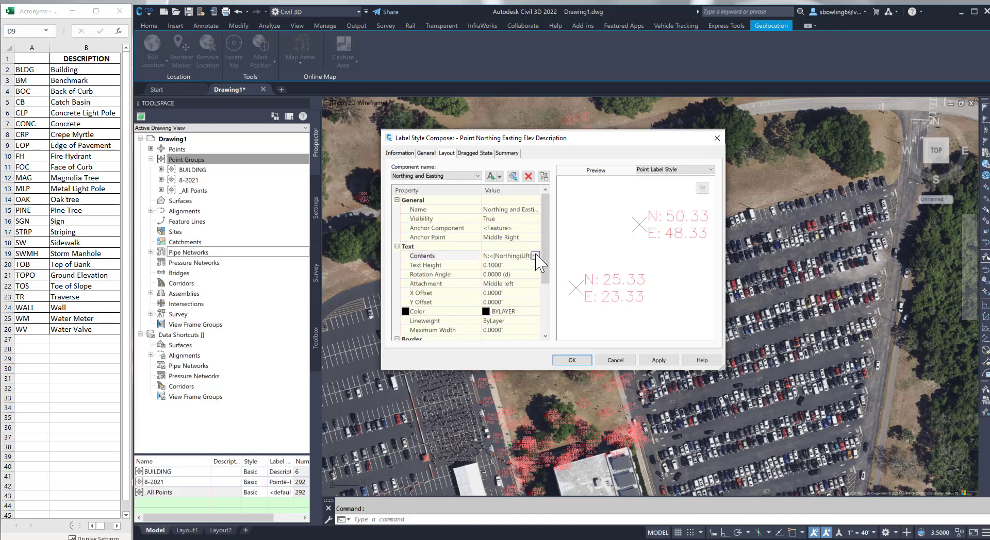
{"action": "left_click", "coordinate": [535, 256]}
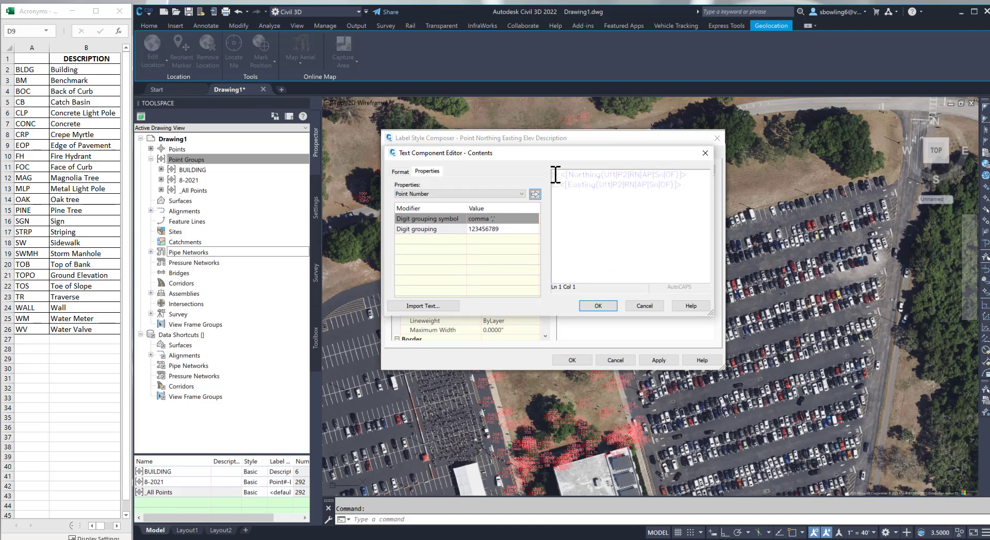
{"action": "left_click", "coordinate": [490, 194]}
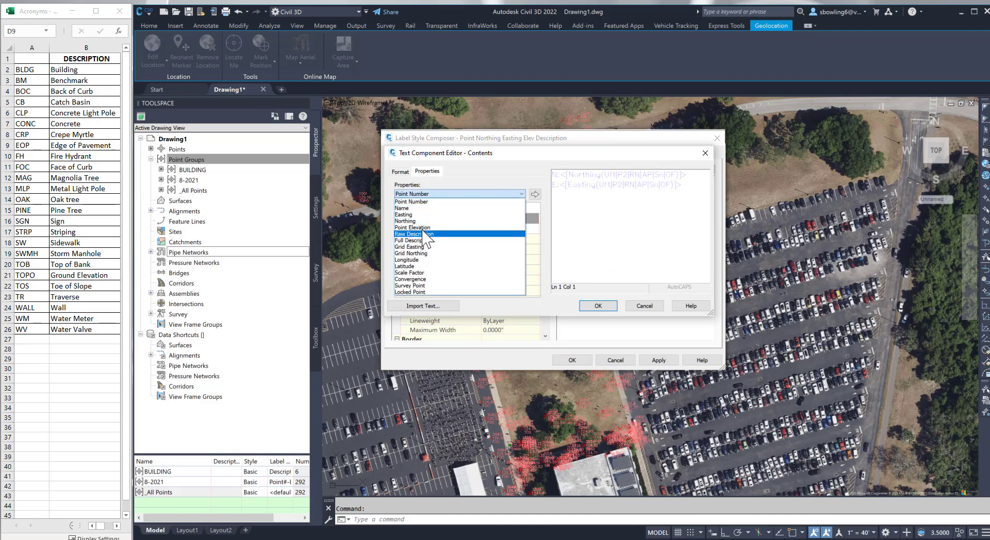
{"action": "left_click", "coordinate": [515, 201]}
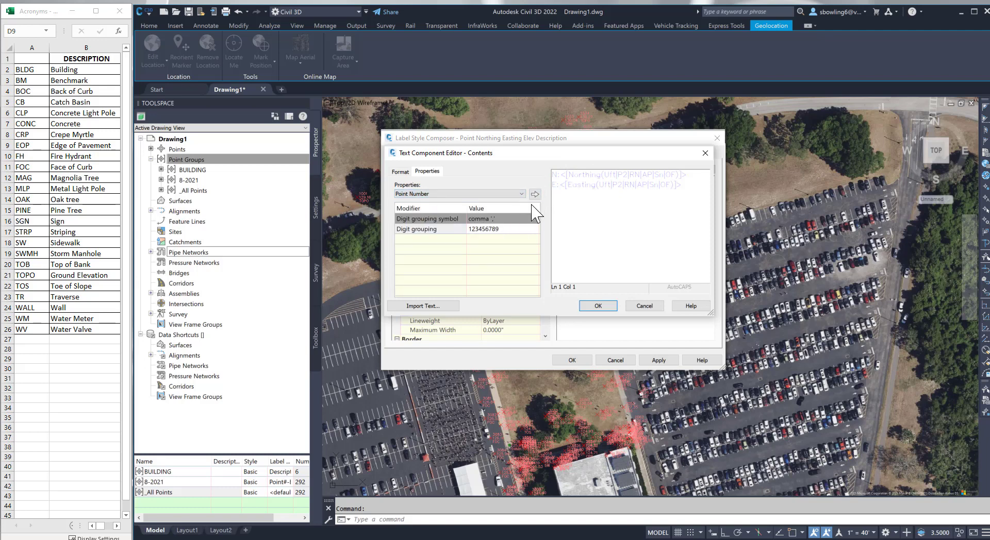
{"action": "left_click", "coordinate": [534, 194]}
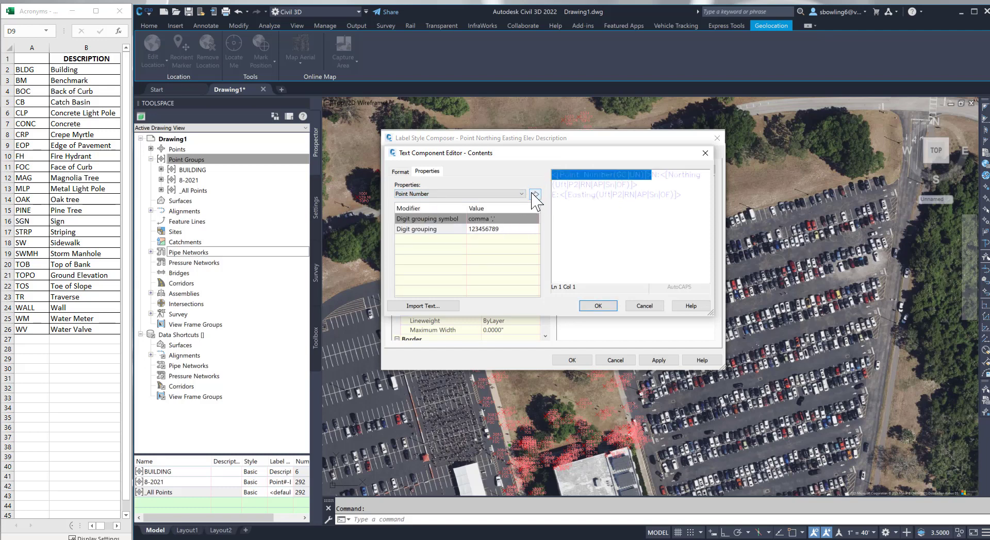
{"action": "left_click", "coordinate": [652, 175]}
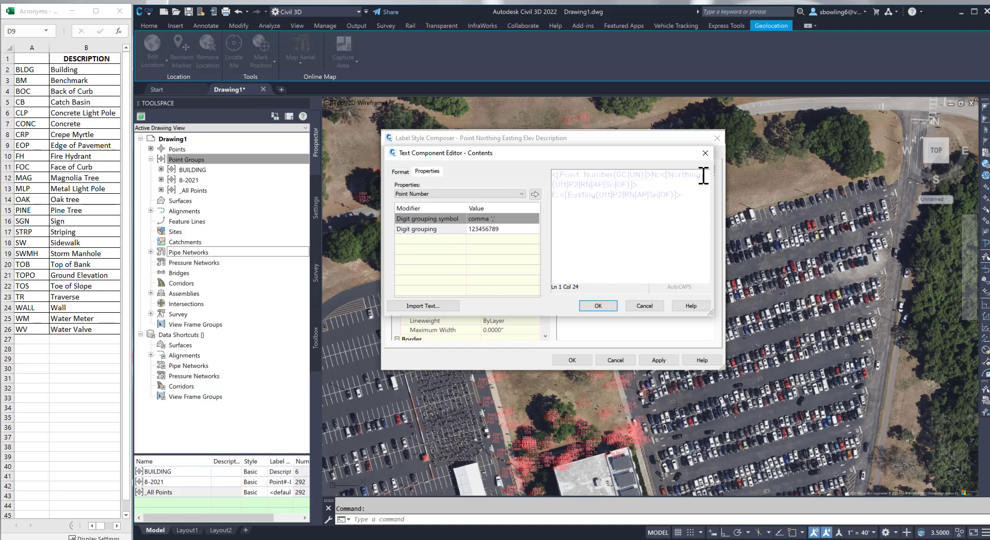
{"action": "key", "text": "Return"}
Add the Point Elevation property below the easting line, prefixed with ELEV: and followed by a foot mark
{"action": "left_click", "coordinate": [521, 194]}
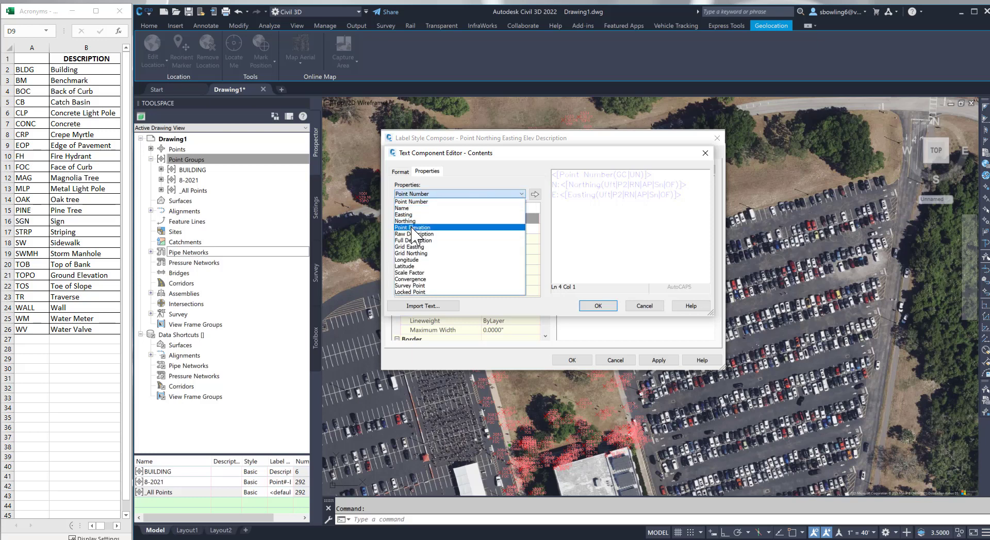
{"action": "left_click", "coordinate": [412, 228]}
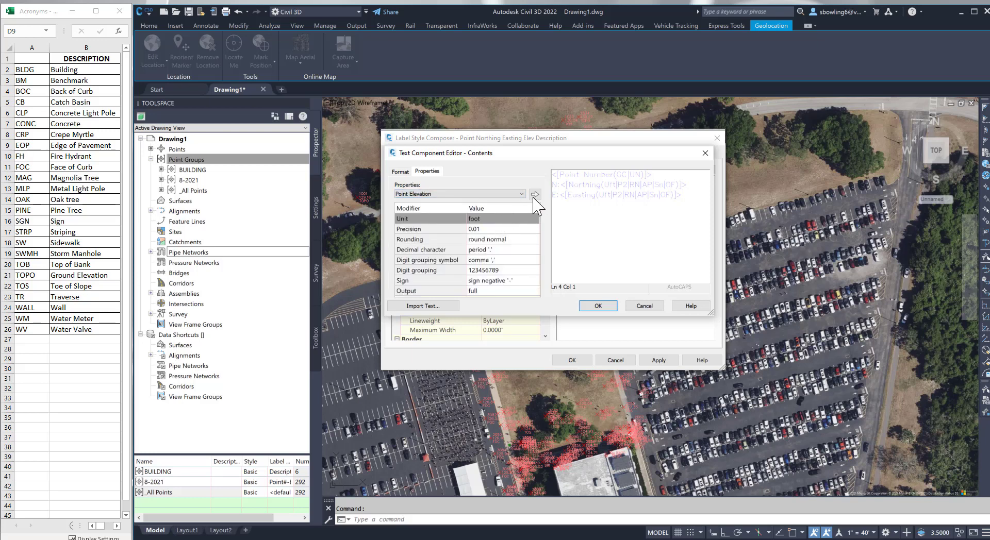
{"action": "left_click", "coordinate": [534, 195]}
{"action": "left_click", "coordinate": [662, 215]}
{"action": "left_click", "coordinate": [553, 205]}
{"action": "left_click", "coordinate": [645, 218]}
Add the Raw Description property after the DISCRIPTION: text on the last line and save the label style
{"action": "left_click", "coordinate": [520, 195]}
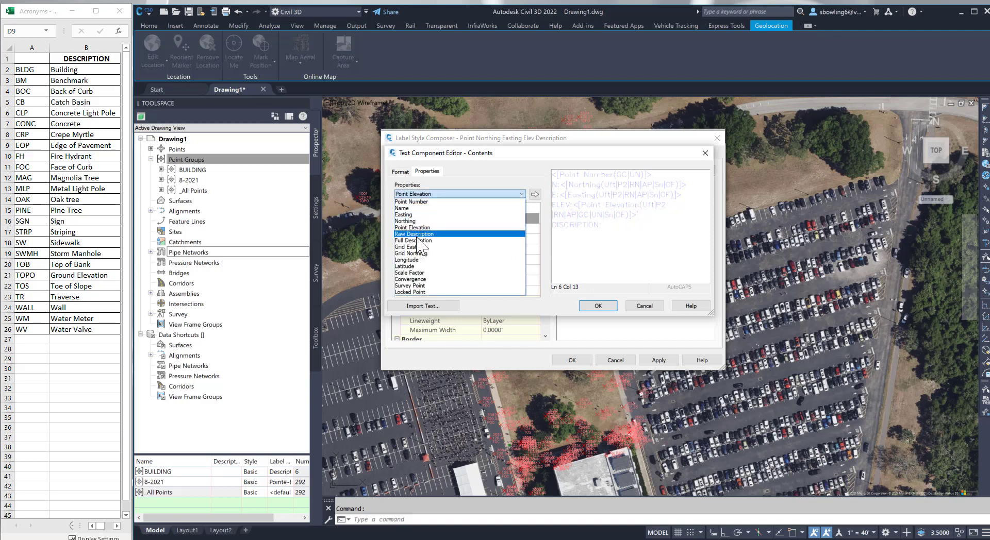
{"action": "left_click", "coordinate": [414, 233]}
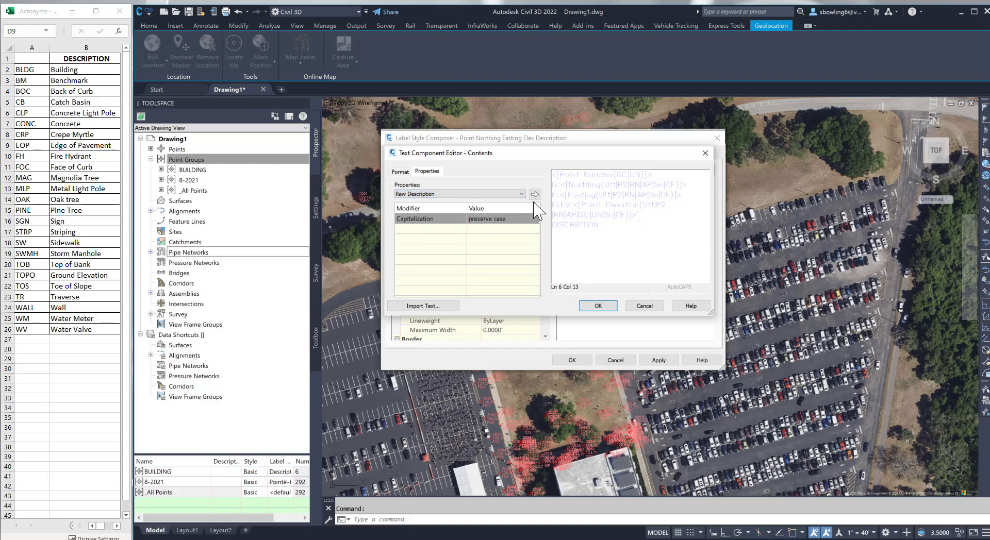
{"action": "left_click", "coordinate": [534, 195]}
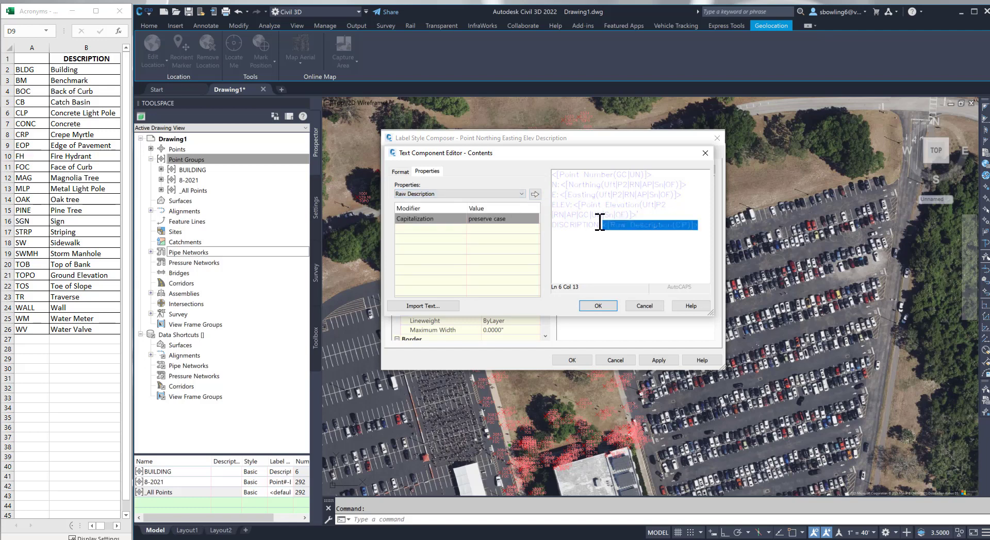
{"action": "left_click", "coordinate": [598, 305]}
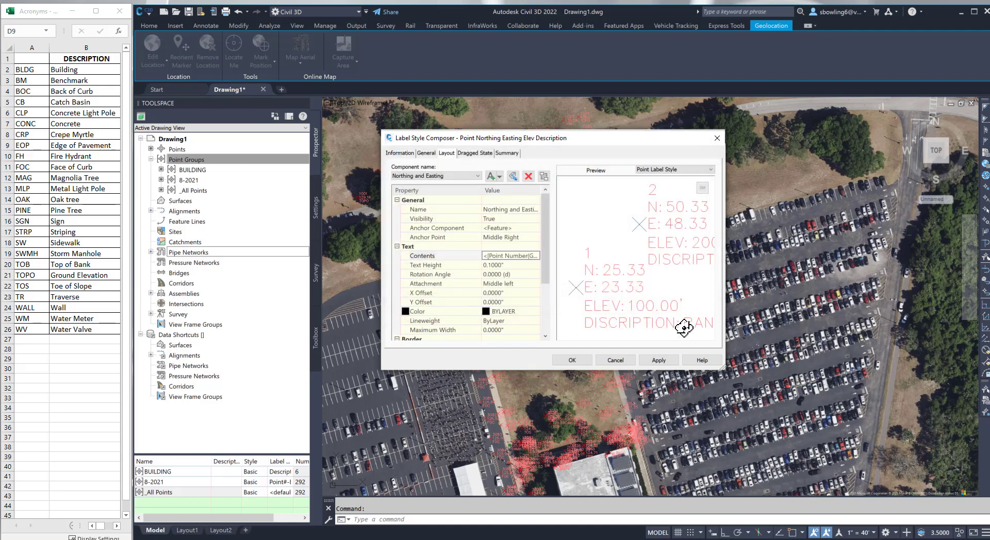
{"action": "left_click", "coordinate": [659, 360]}
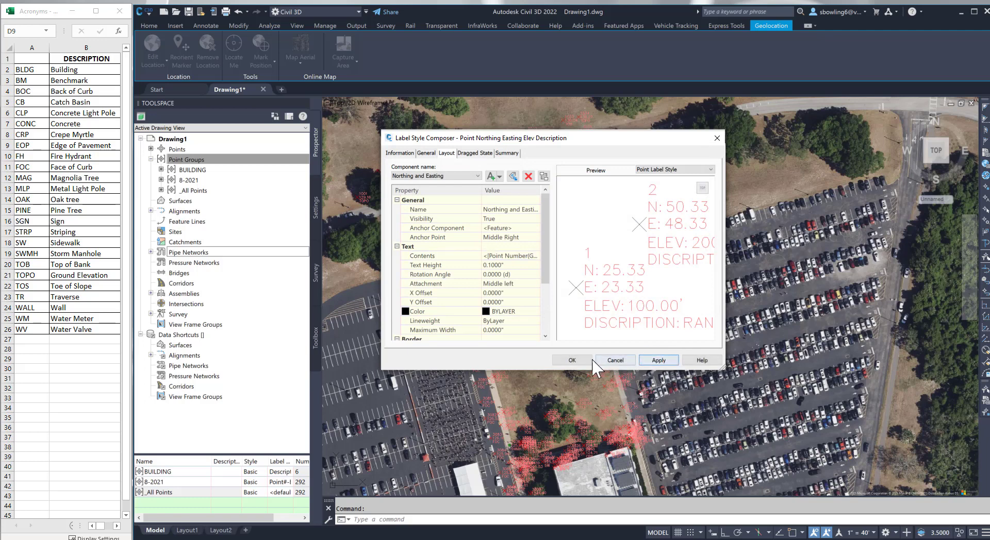
{"action": "left_click", "coordinate": [577, 362]}
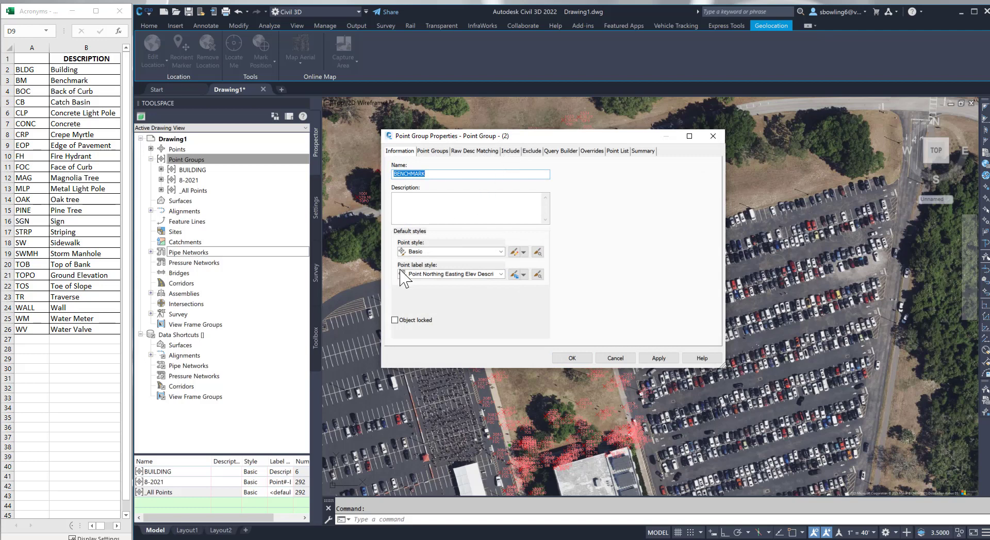
Set the BENCHMARK group's point style to Benchmark, include raw descriptions matching *BM*, and save the group
{"action": "left_click", "coordinate": [422, 252]}
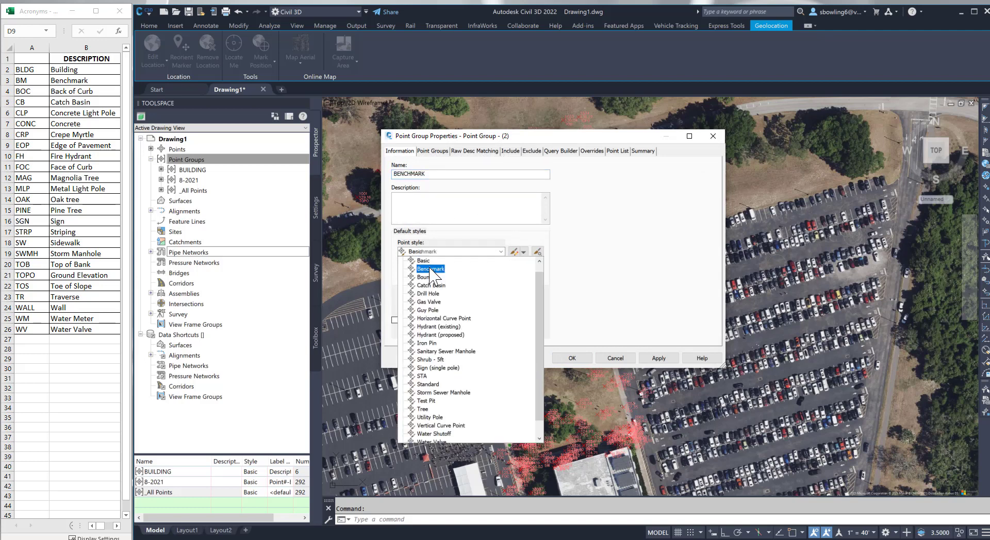
{"action": "left_click", "coordinate": [430, 269]}
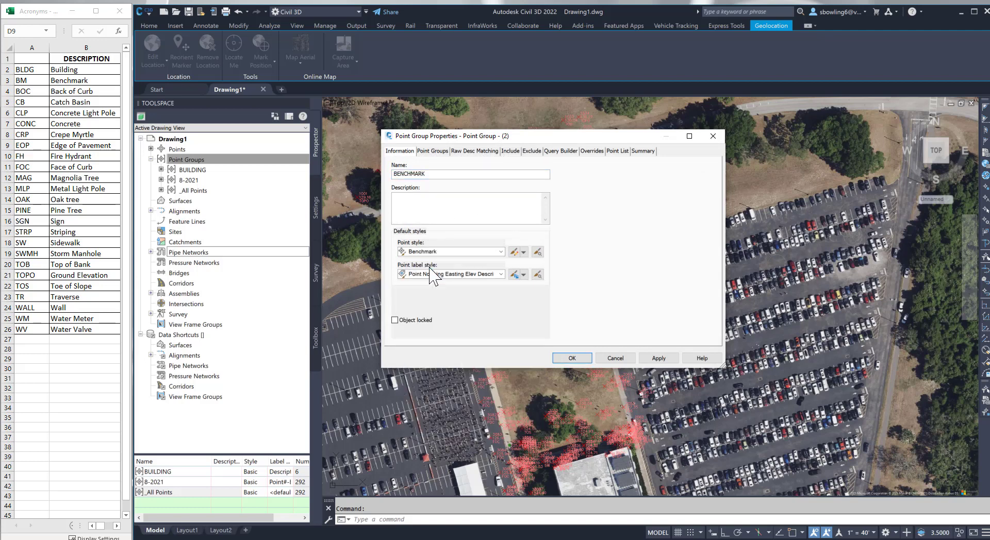
{"action": "left_click", "coordinate": [510, 152]}
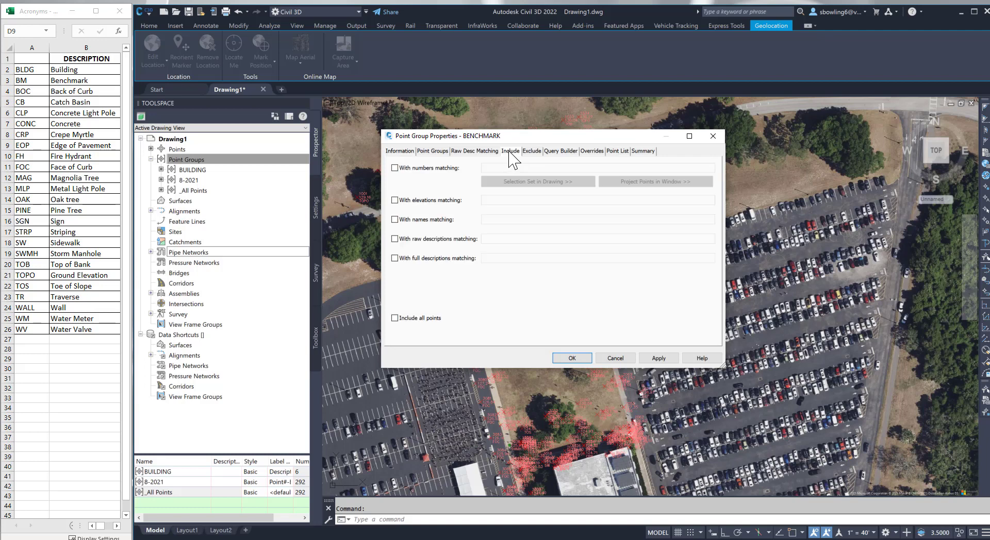
{"action": "left_click", "coordinate": [425, 238]}
{"action": "left_click", "coordinate": [489, 239]}
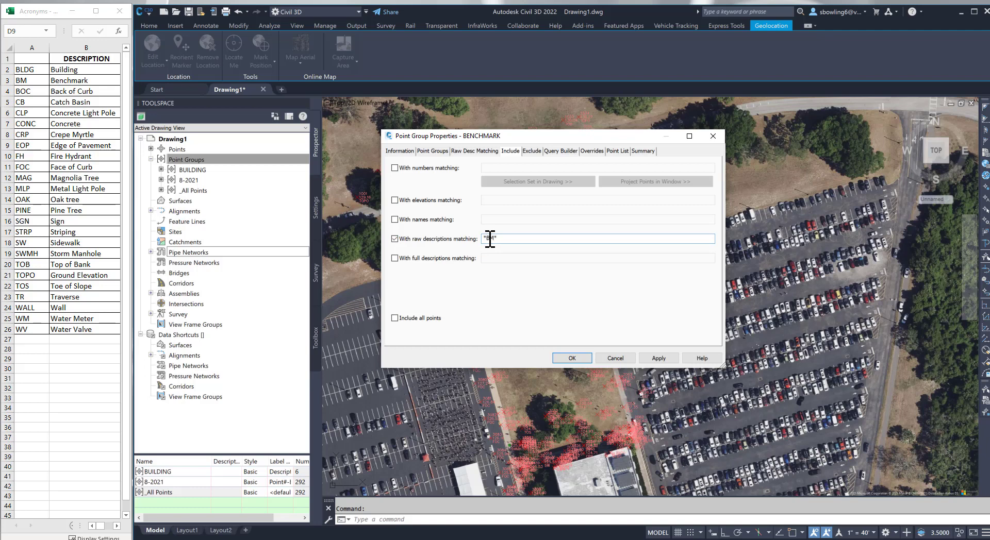
{"action": "left_click", "coordinate": [658, 359]}
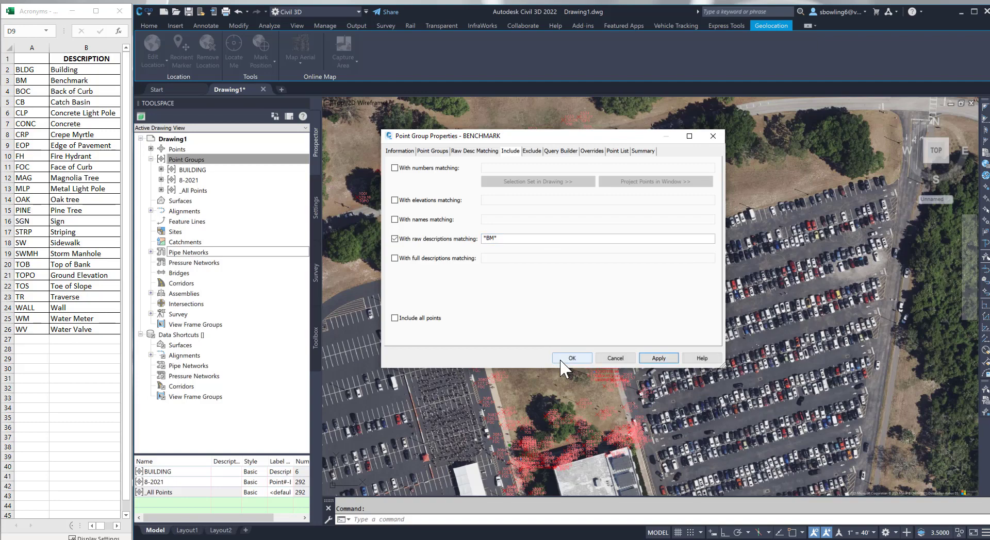
{"action": "left_click", "coordinate": [567, 358]}
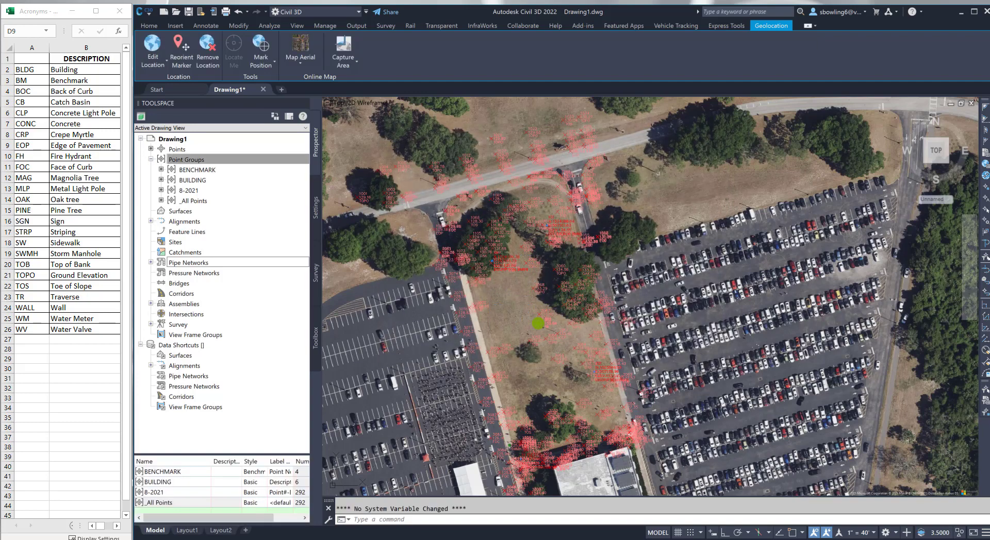
Start a new point group named BOC with the Description Only point label style
{"action": "scroll", "coordinate": [497, 255], "scroll_direction": "up", "scroll_amount": 4}
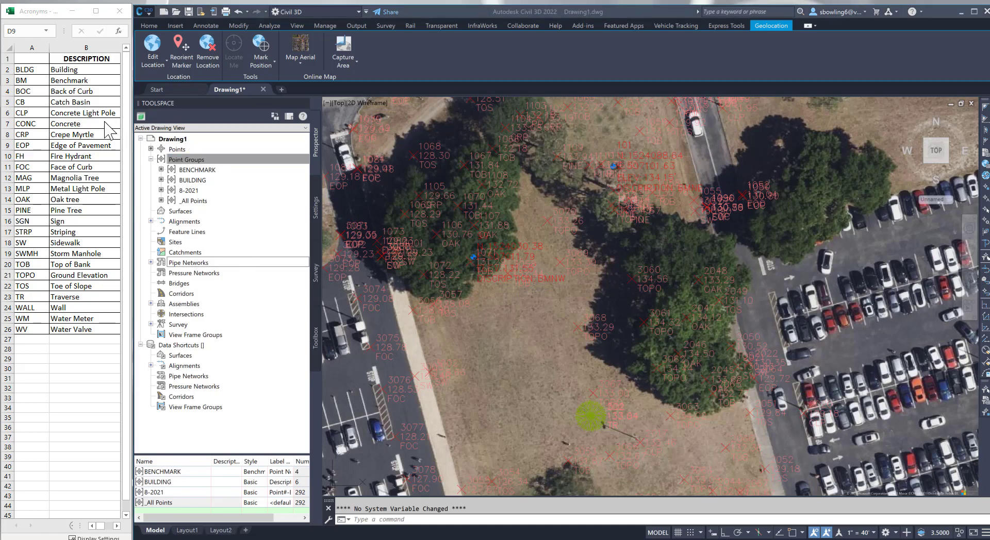
{"action": "left_click", "coordinate": [189, 160]}
{"action": "right_click", "coordinate": [189, 164]}
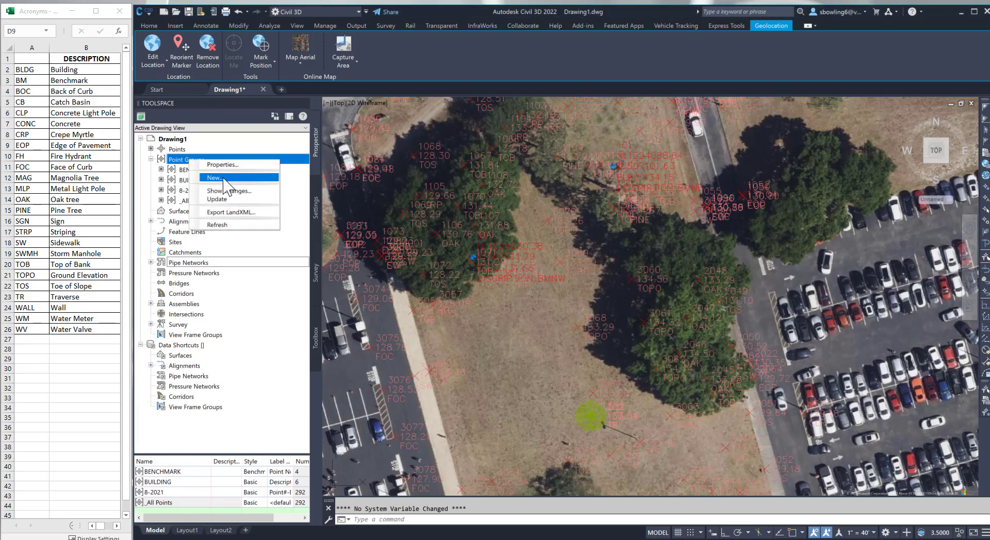
{"action": "left_click", "coordinate": [242, 185]}
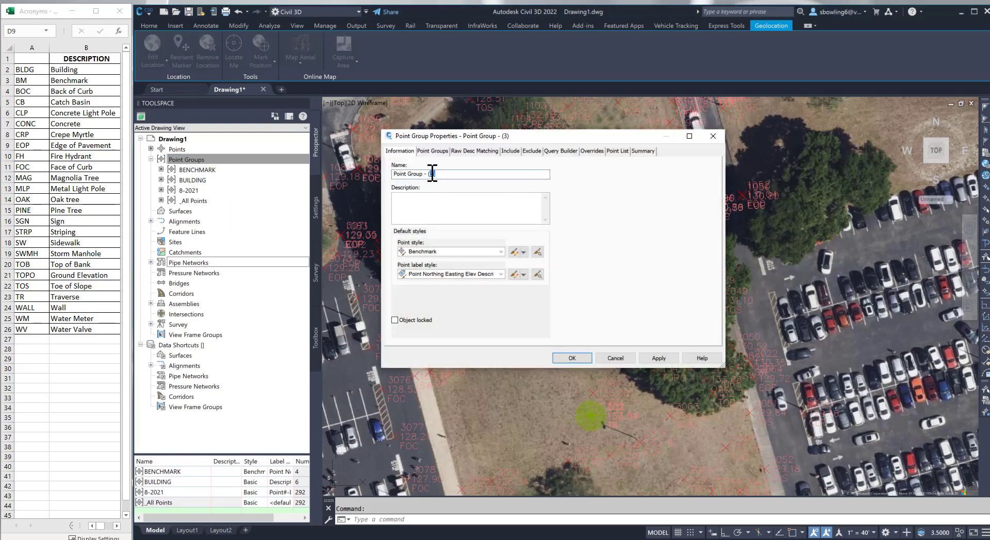
{"action": "left_click_drag", "start_coordinate": [435, 174], "coordinate": [393, 174]}
{"action": "type", "text": "bO"}
{"action": "left_click", "coordinate": [435, 275]}
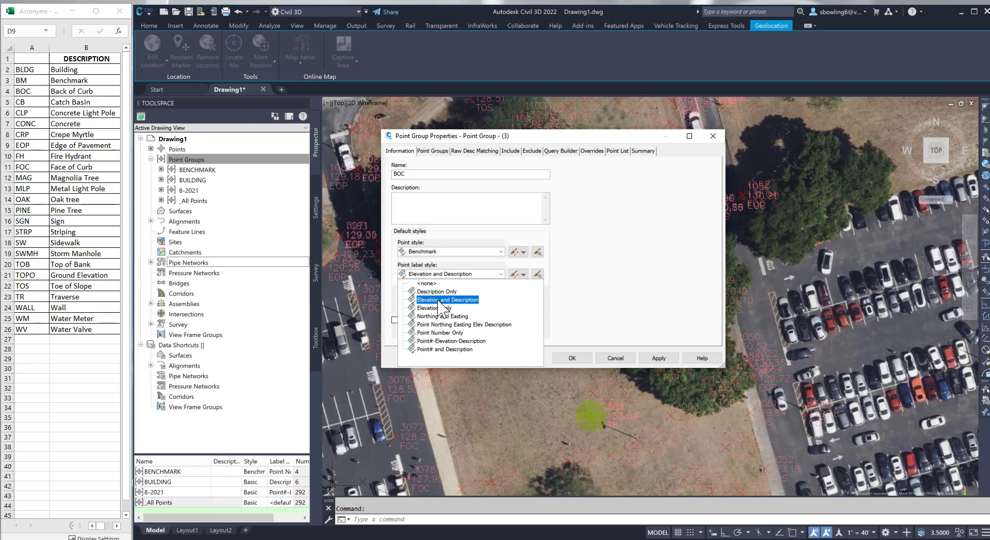
{"action": "left_click", "coordinate": [439, 292]}
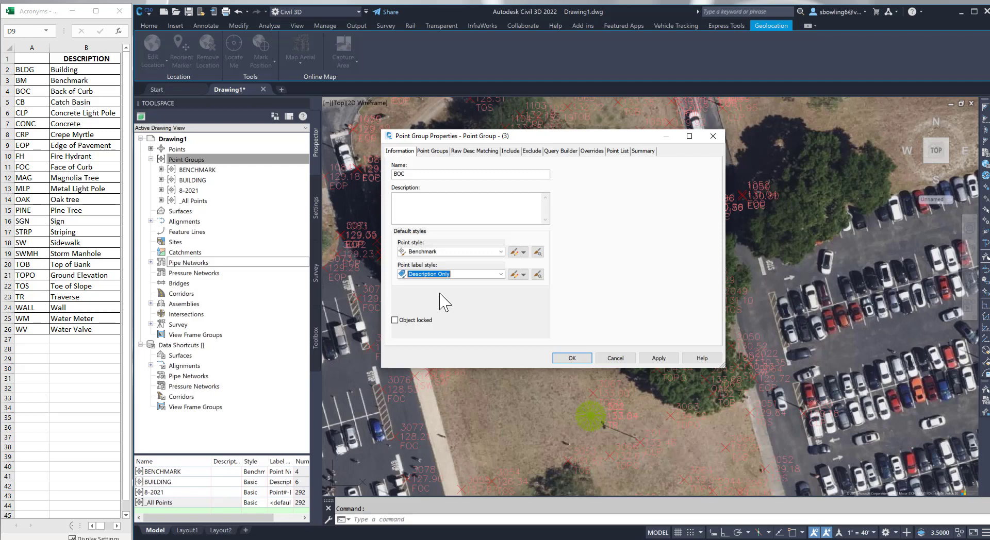
Include points with raw descriptions matching BOC in the BOC group and save the group
{"action": "left_click", "coordinate": [510, 151]}
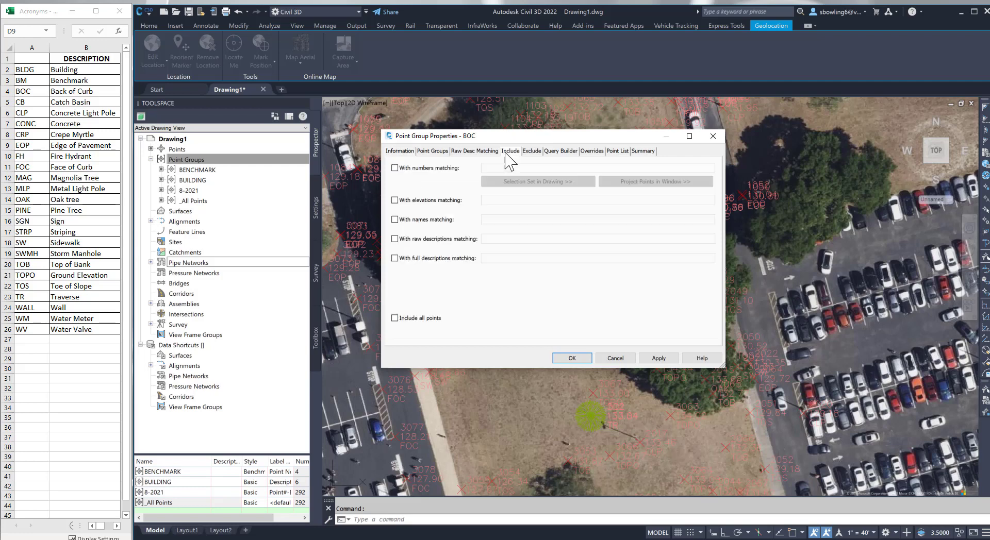
{"action": "left_click", "coordinate": [420, 239]}
{"action": "left_click", "coordinate": [517, 238]}
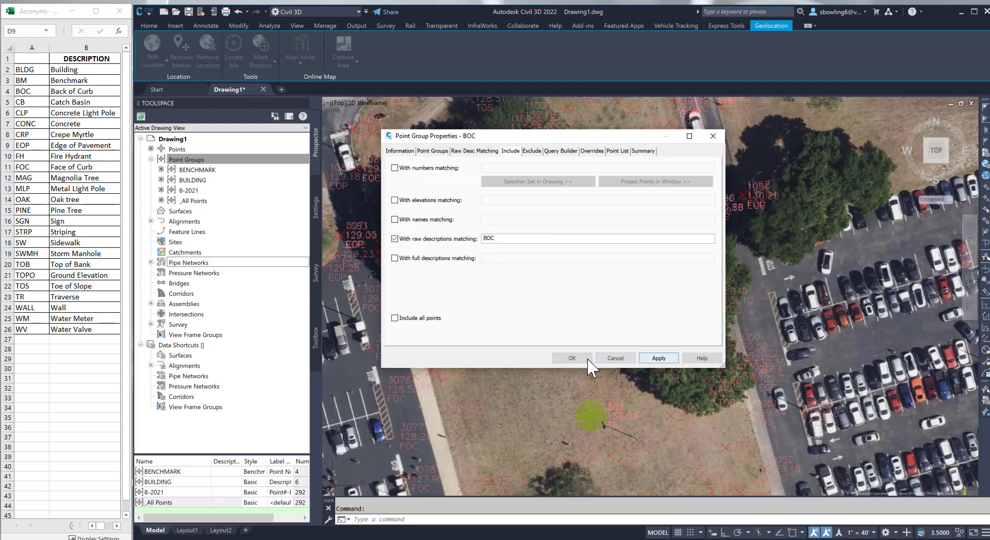
{"action": "left_click", "coordinate": [571, 358]}
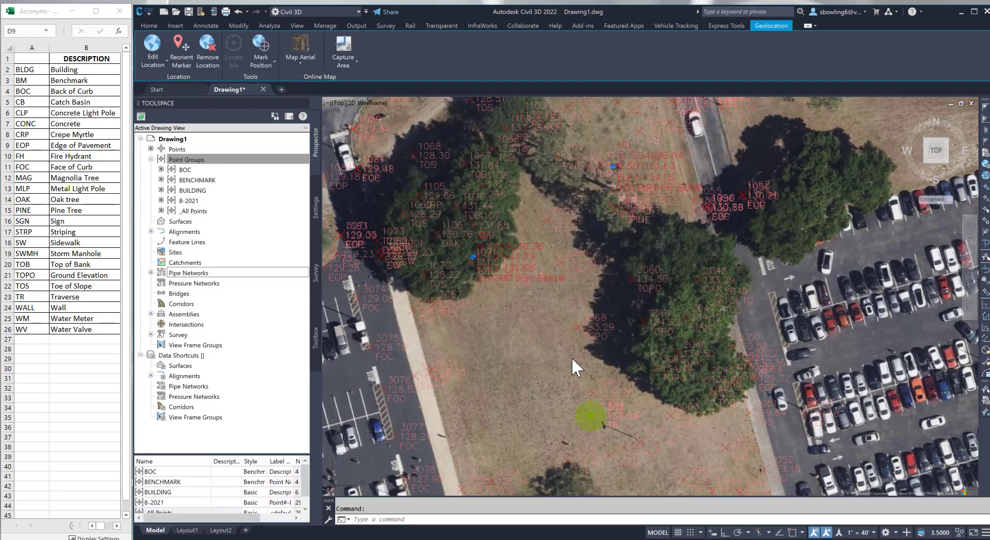
Start a new point group named CB with the Catch Basin point style
{"action": "right_click", "coordinate": [219, 160]}
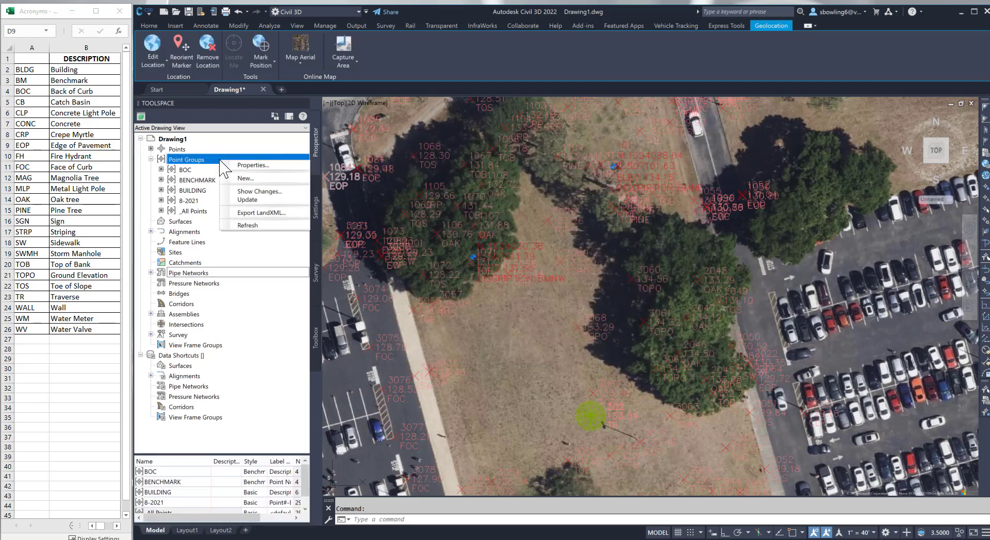
{"action": "left_click", "coordinate": [252, 177]}
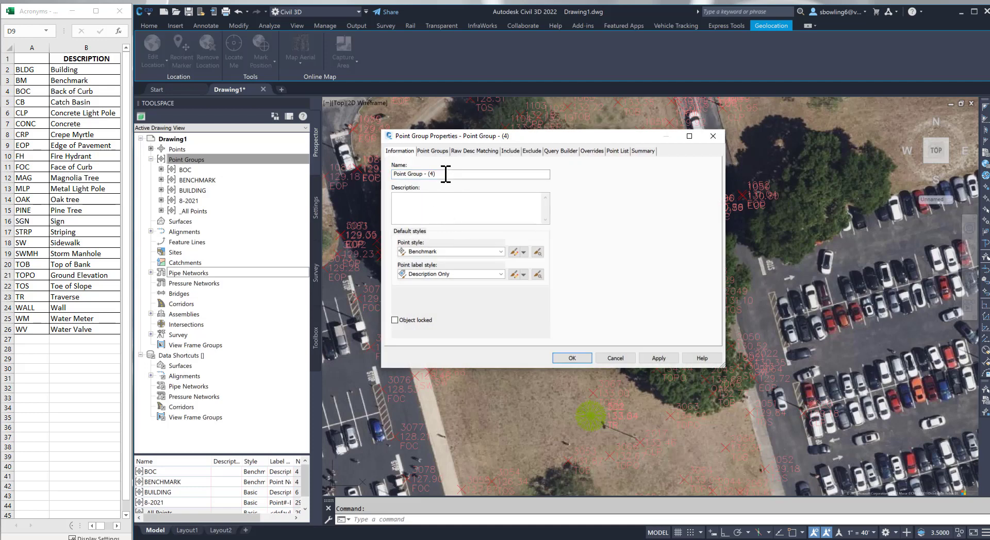
{"action": "type", "text": "CB"}
{"action": "left_click", "coordinate": [455, 251]}
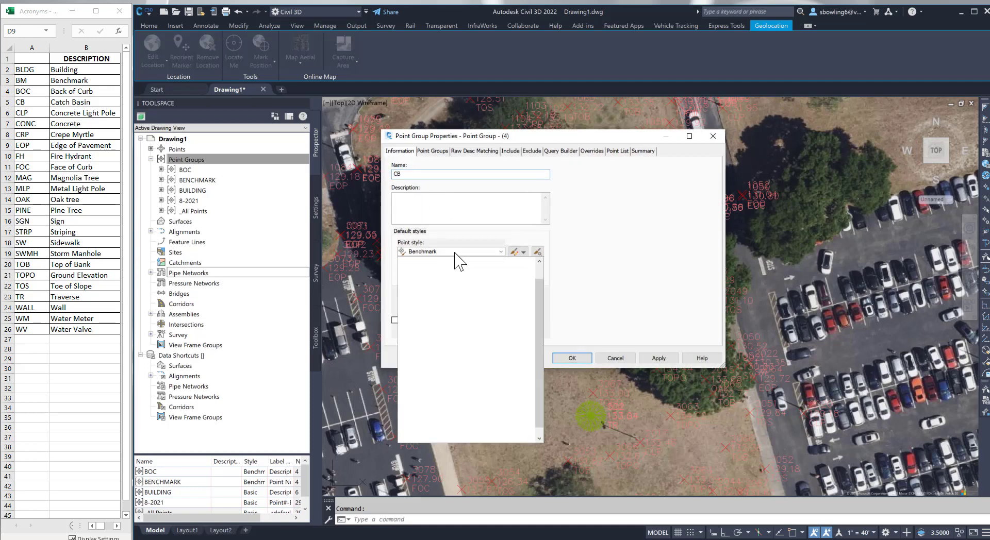
{"action": "left_click", "coordinate": [432, 277]}
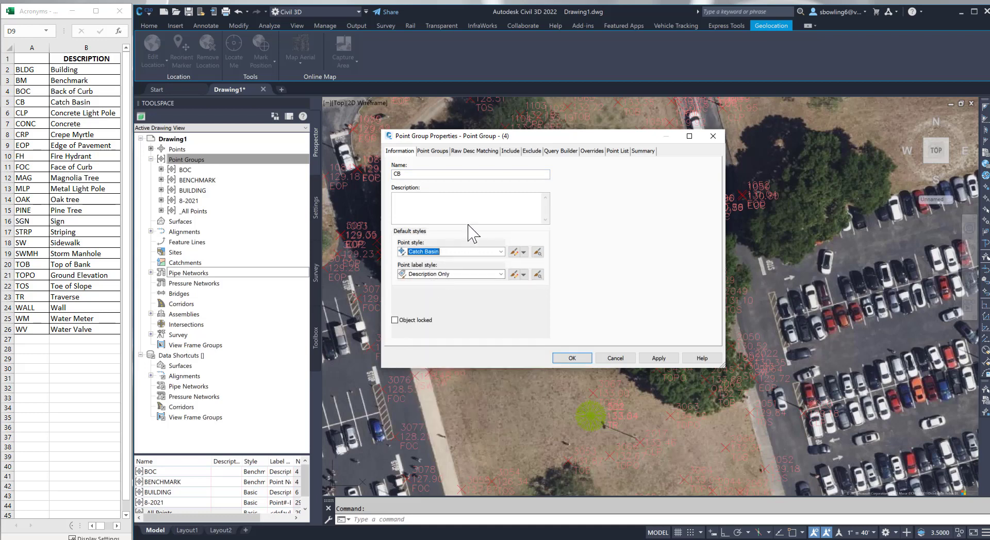
Include points with raw descriptions matching CB in the CB group and save the group
{"action": "left_click", "coordinate": [510, 151]}
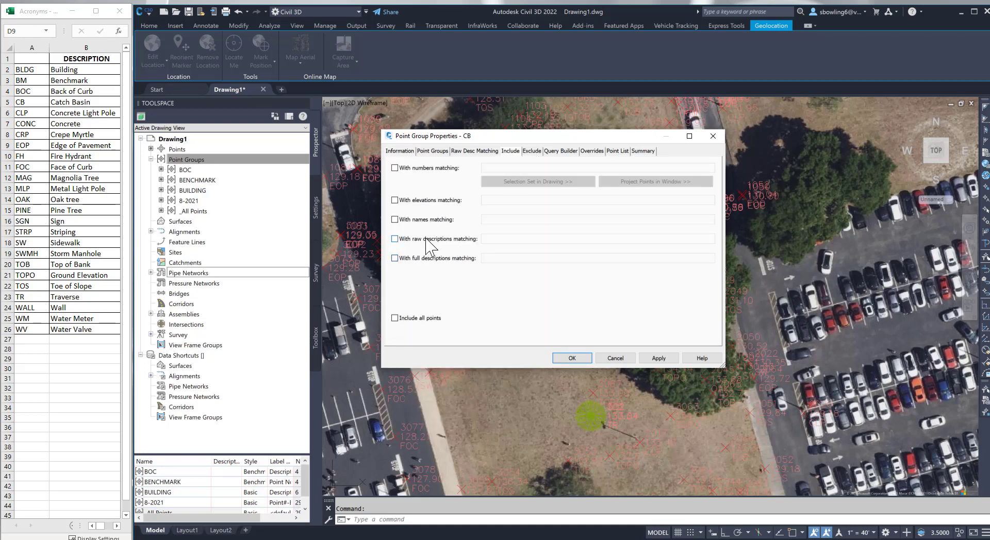
{"action": "left_click", "coordinate": [423, 238]}
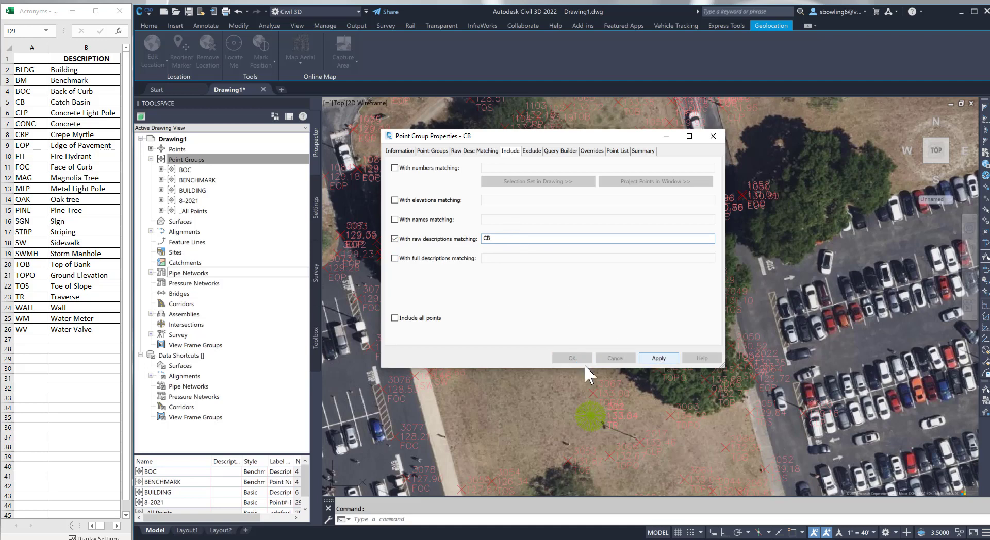
{"action": "left_click", "coordinate": [572, 358]}
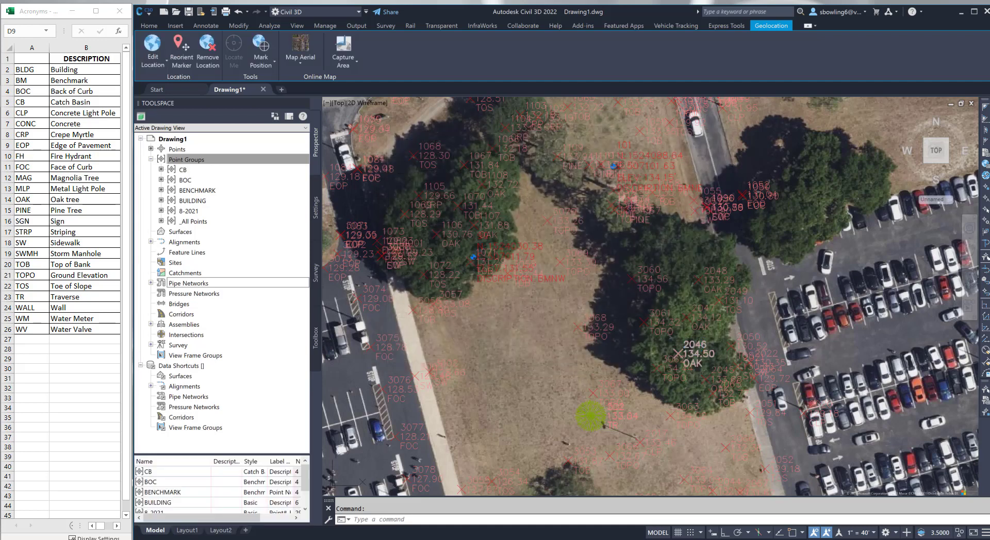
Change the BOC group's point style to Basic and save the group
{"action": "left_click", "coordinate": [183, 180]}
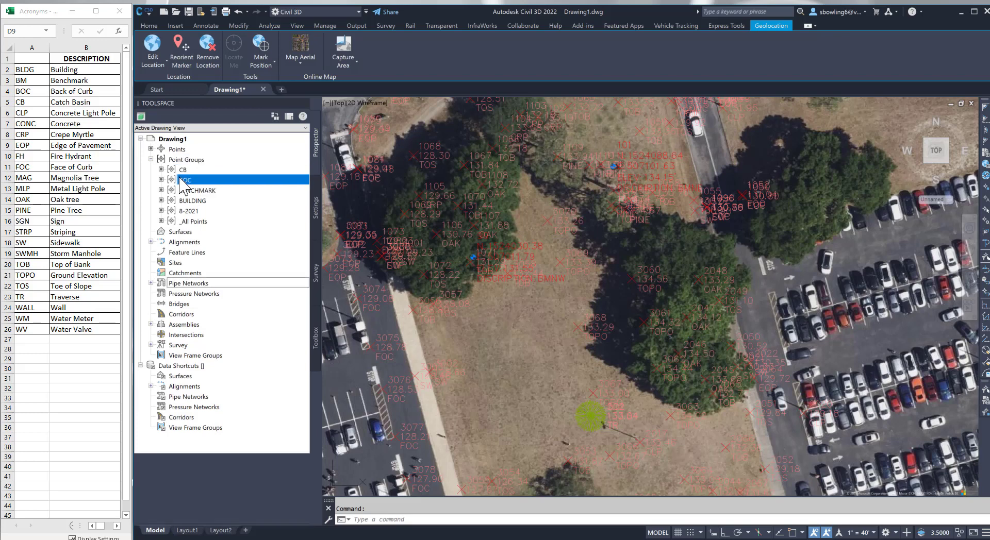
{"action": "right_click", "coordinate": [188, 181]}
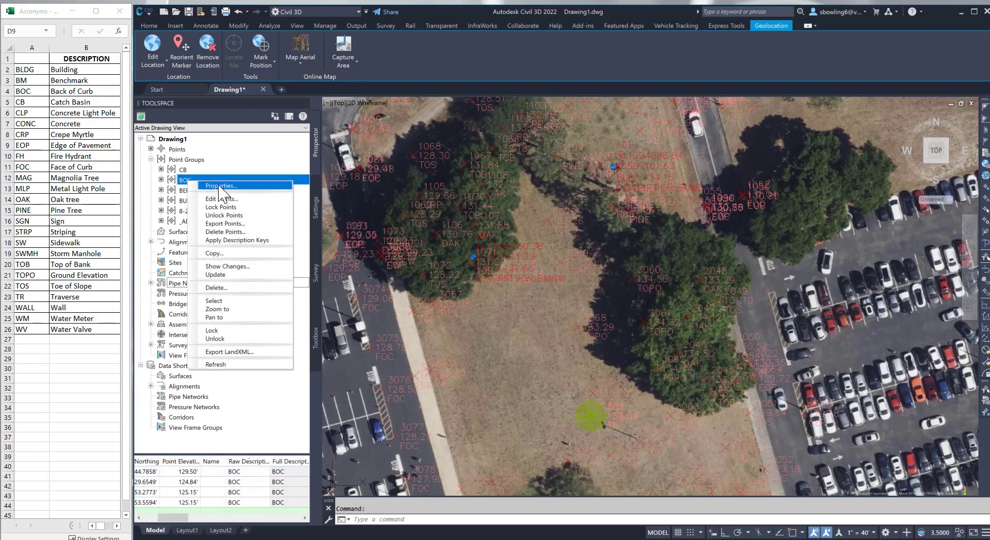
{"action": "left_click", "coordinate": [221, 185]}
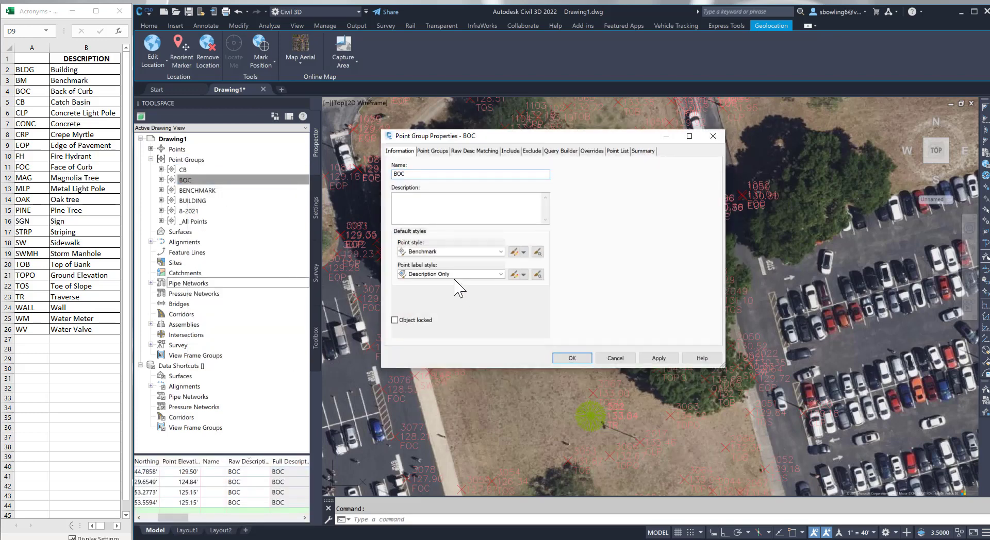
{"action": "left_click", "coordinate": [448, 252]}
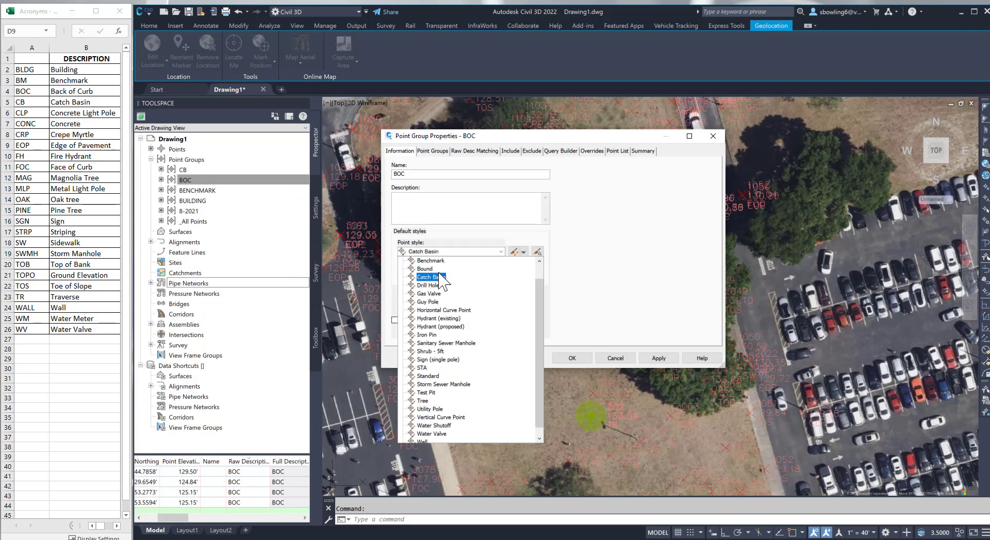
{"action": "scroll", "coordinate": [441, 281], "scroll_direction": "up", "scroll_amount": 1}
{"action": "left_click", "coordinate": [429, 269]}
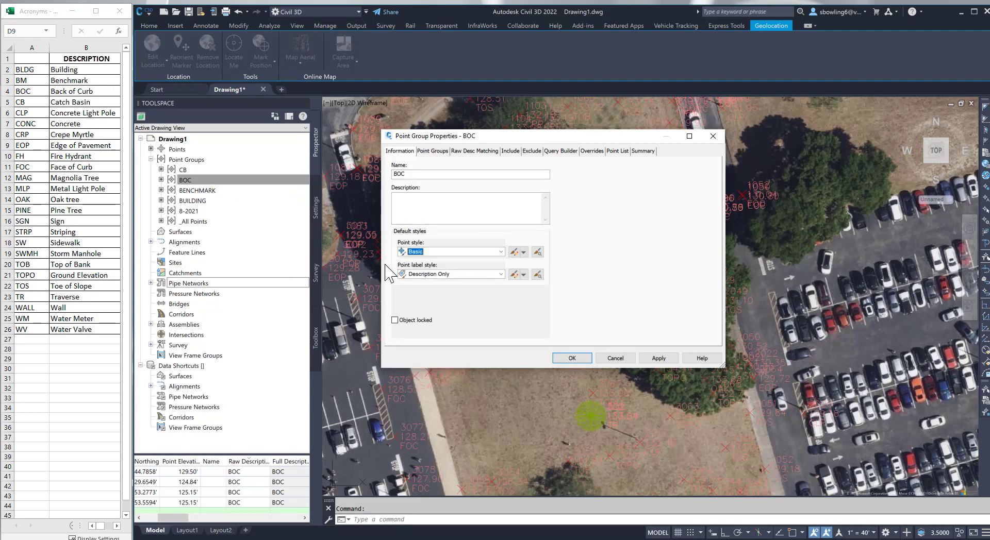
{"action": "left_click", "coordinate": [660, 358]}
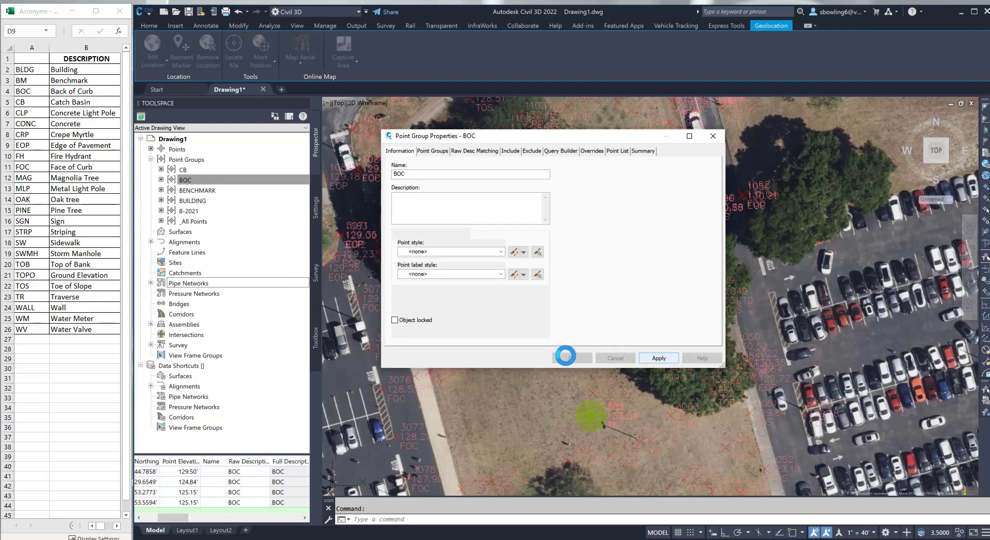
{"action": "left_click", "coordinate": [567, 357]}
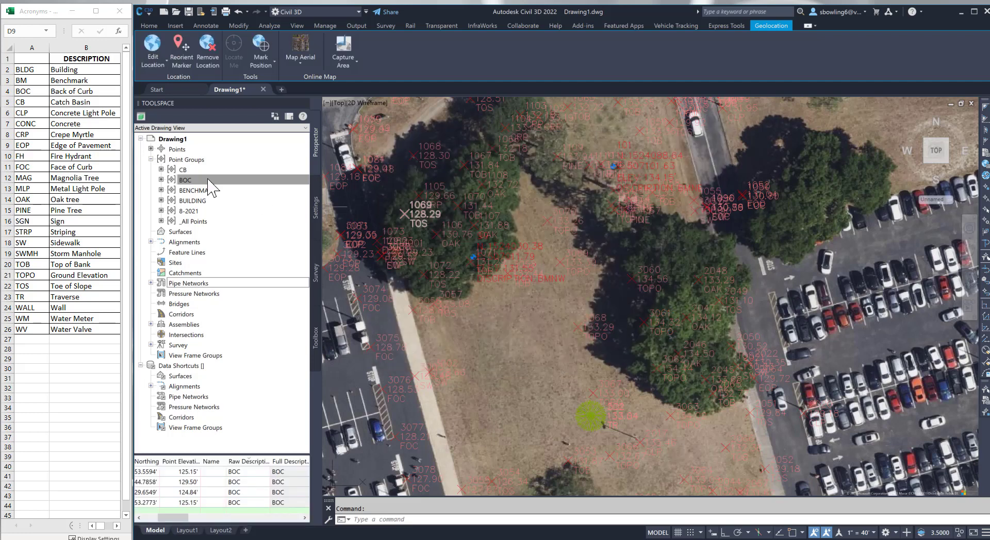
Start a new point group named CONC. LIGHT POLE with the Utility Pole point style
{"action": "left_click", "coordinate": [195, 160]}
{"action": "right_click", "coordinate": [197, 160]}
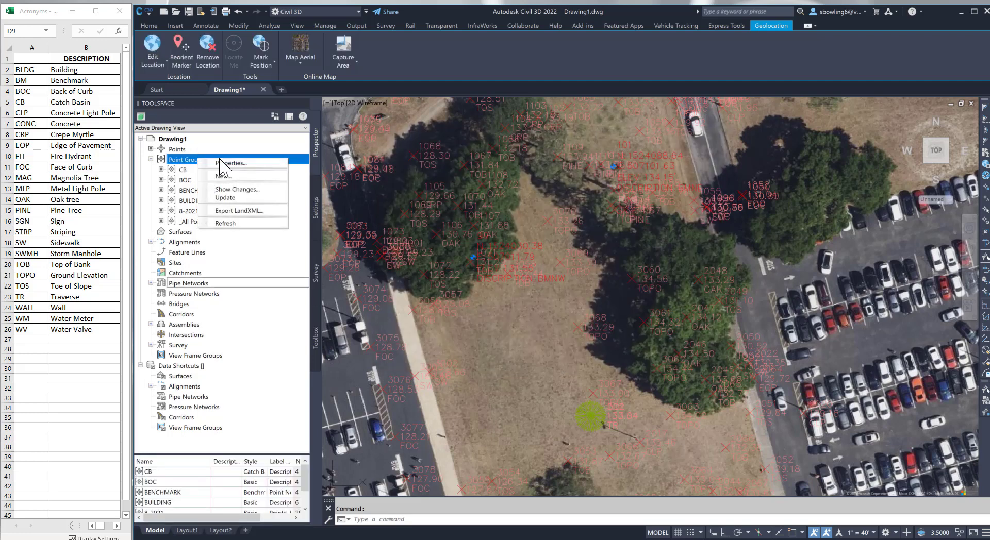
{"action": "left_click", "coordinate": [221, 174]}
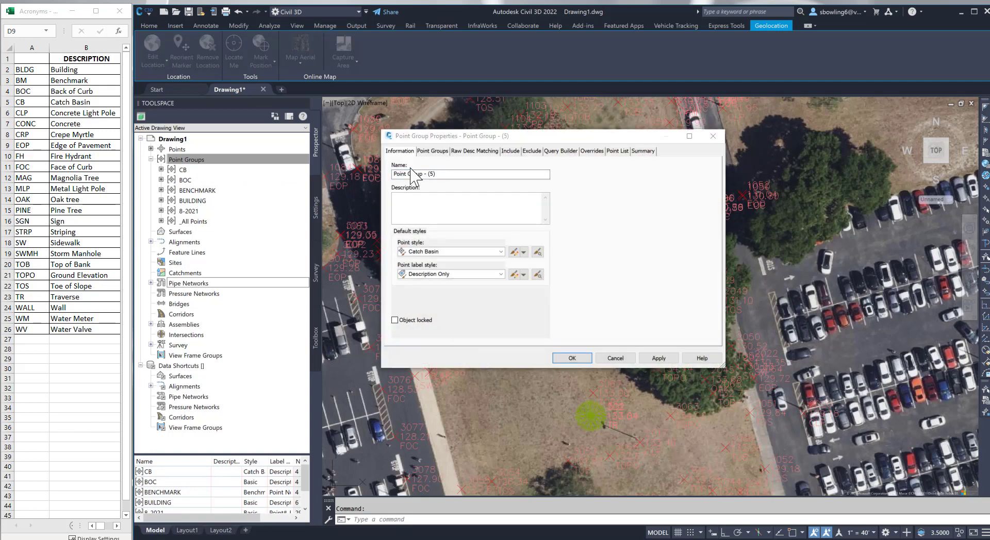
{"action": "left_click_drag", "start_coordinate": [448, 175], "coordinate": [357, 174]}
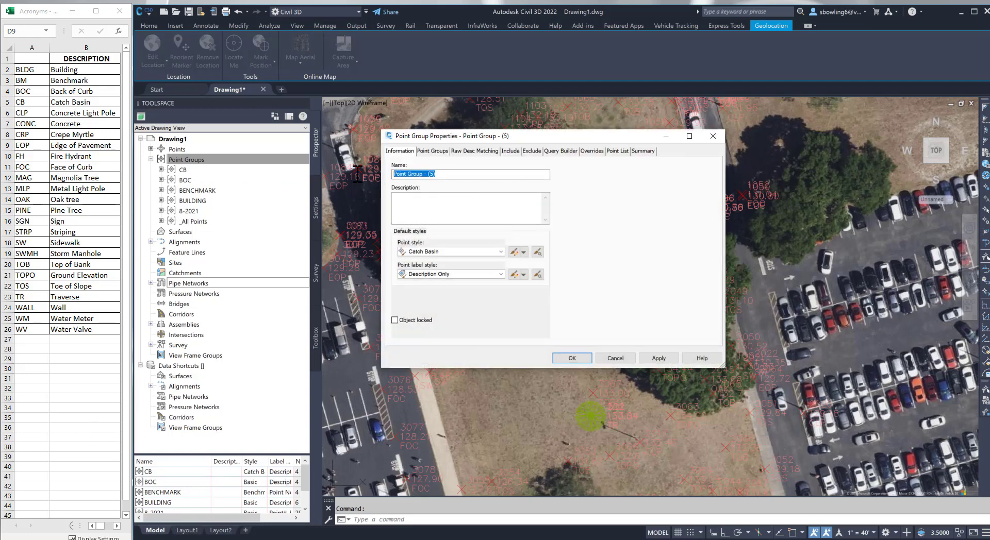
{"action": "type", "text": "CLONCRE"}
{"action": "key", "text": "BackSpace"}
{"action": "key", "text": "BackSpace"}
{"action": "type", "text": ". LIO"}
{"action": "key", "text": "BackSpace"}
{"action": "key", "text": "BackSpace"}
{"action": "type", "text": "IGHT POLE"}
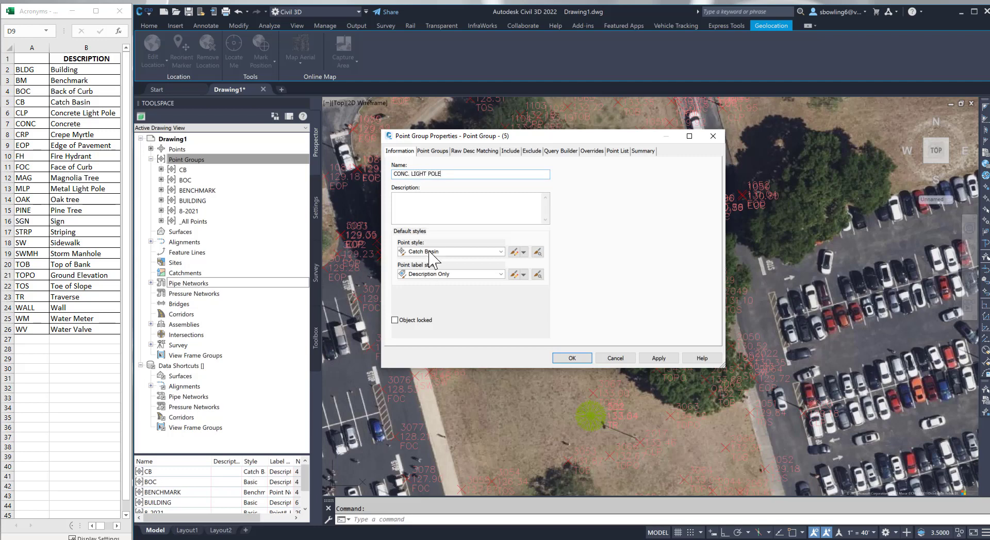
{"action": "left_click", "coordinate": [429, 253]}
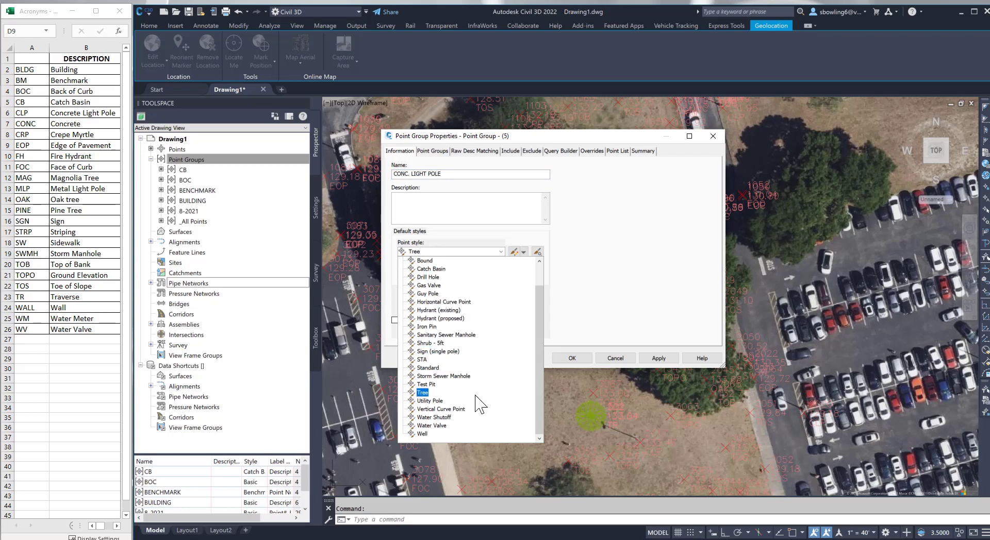
{"action": "left_click", "coordinate": [430, 401]}
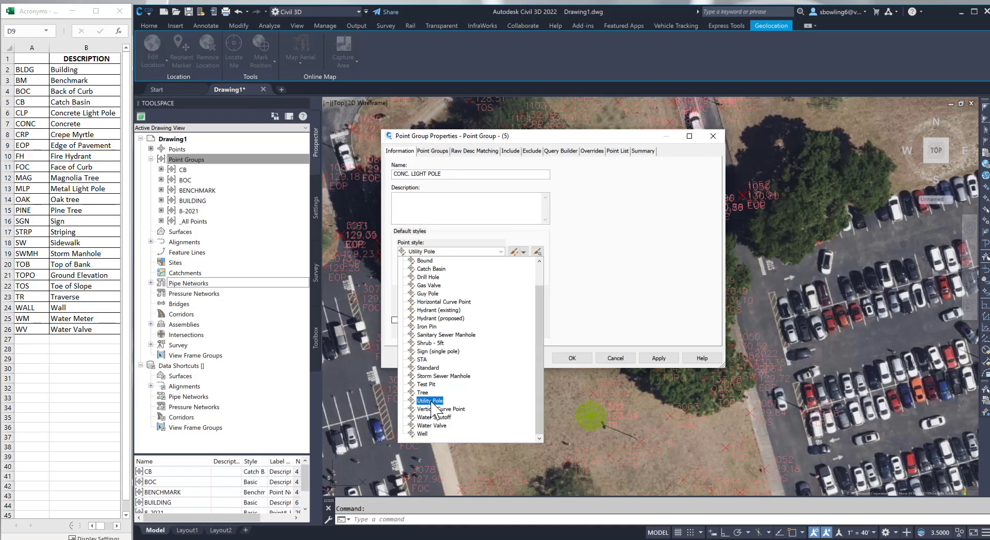
{"action": "left_click", "coordinate": [430, 401]}
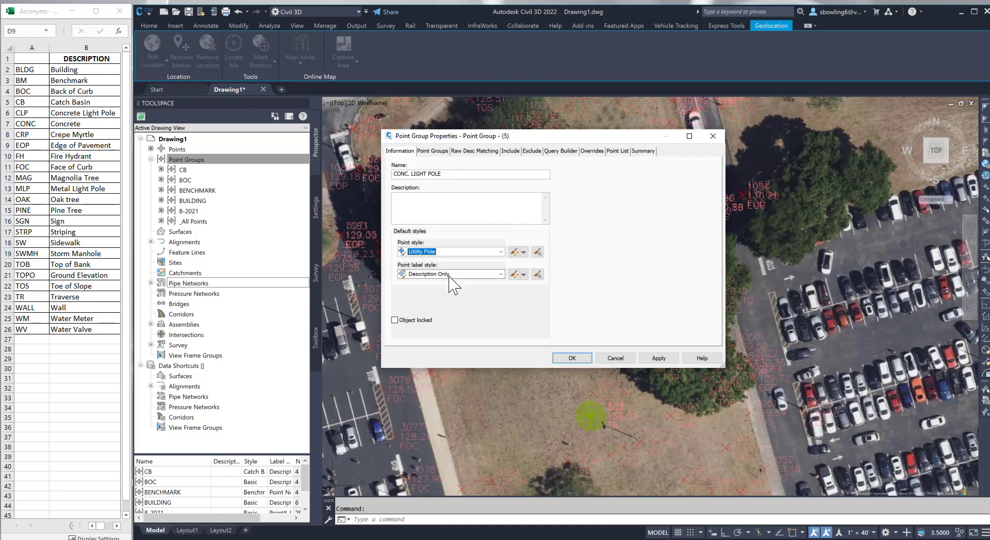
Include points with raw descriptions matching CLP in the CONC. LIGHT POLE group and save the group
{"action": "left_click", "coordinate": [510, 151]}
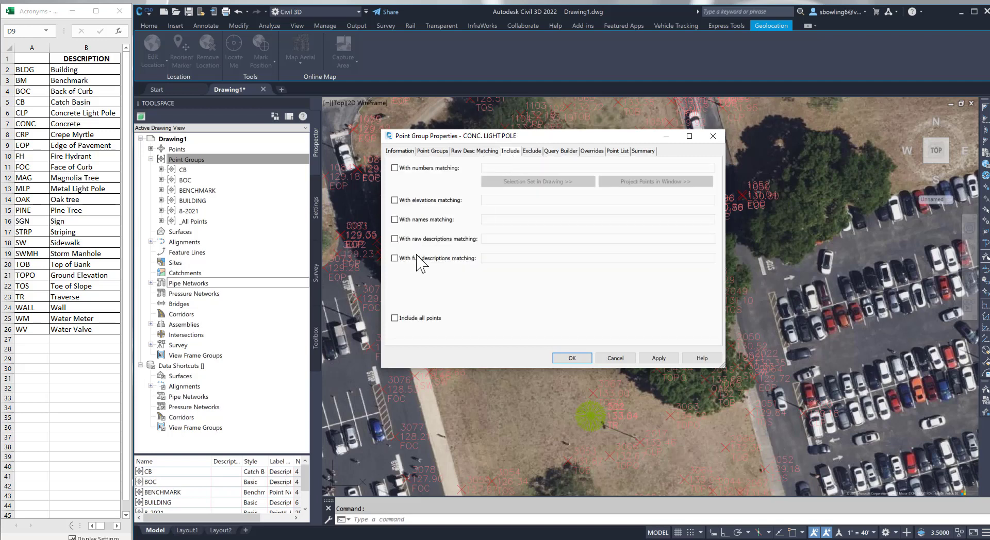
{"action": "left_click", "coordinate": [408, 238]}
{"action": "left_click", "coordinate": [505, 238]}
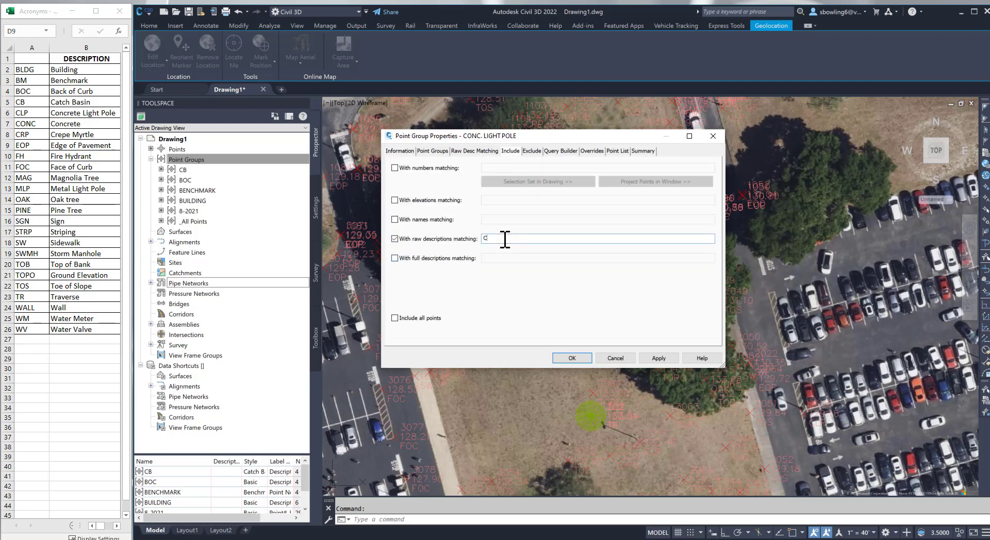
{"action": "type", "text": "CLP"}
{"action": "key", "text": "Return"}
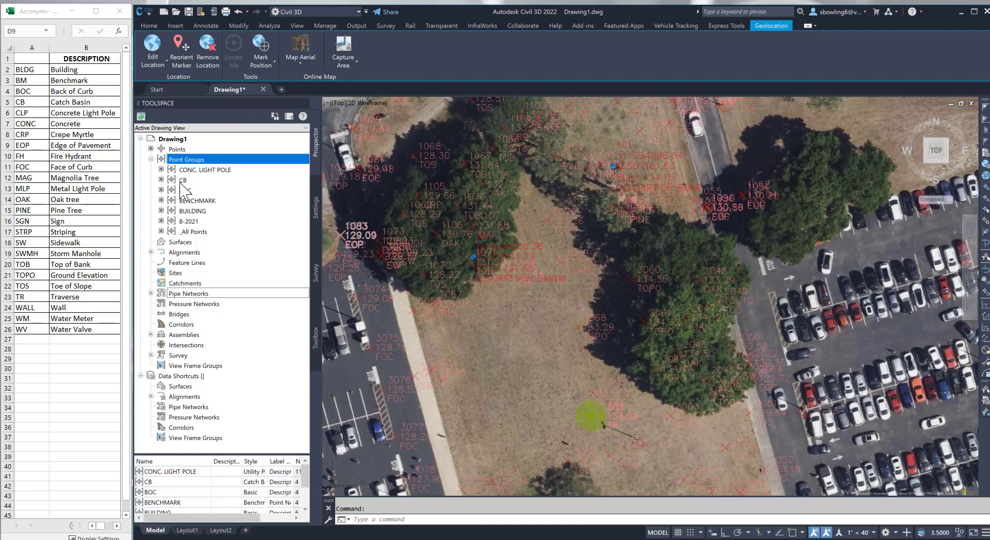
Start a new point group named CONC with the Basic point style
{"action": "right_click", "coordinate": [186, 160]}
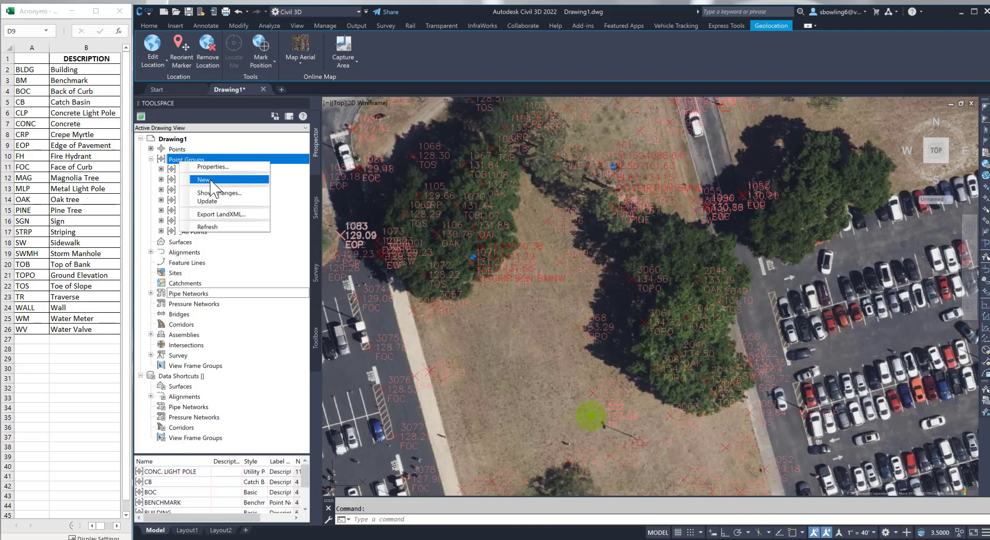
{"action": "left_click", "coordinate": [212, 166]}
{"action": "left_click_drag", "start_coordinate": [436, 175], "coordinate": [329, 184]}
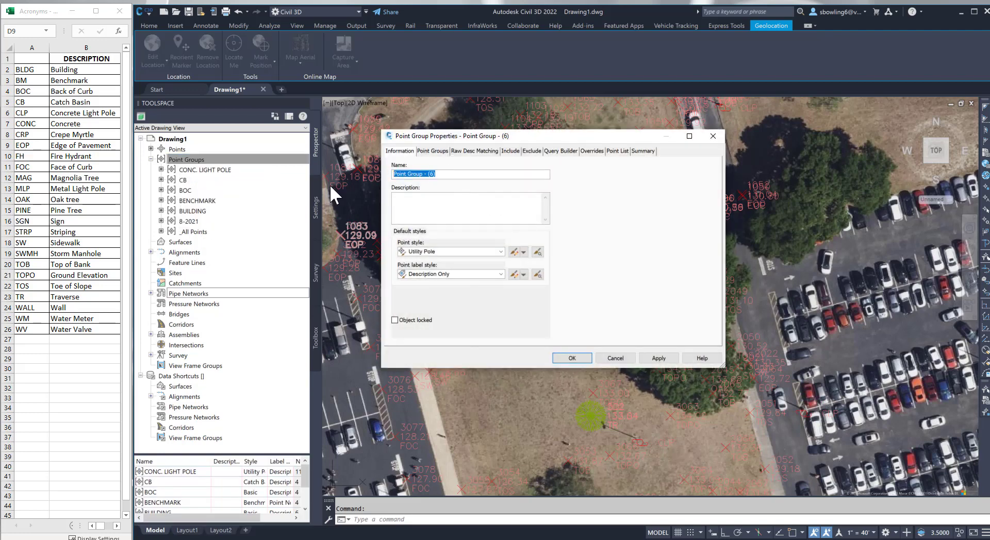
{"action": "type", "text": "CONC"}
{"action": "left_click", "coordinate": [428, 251]}
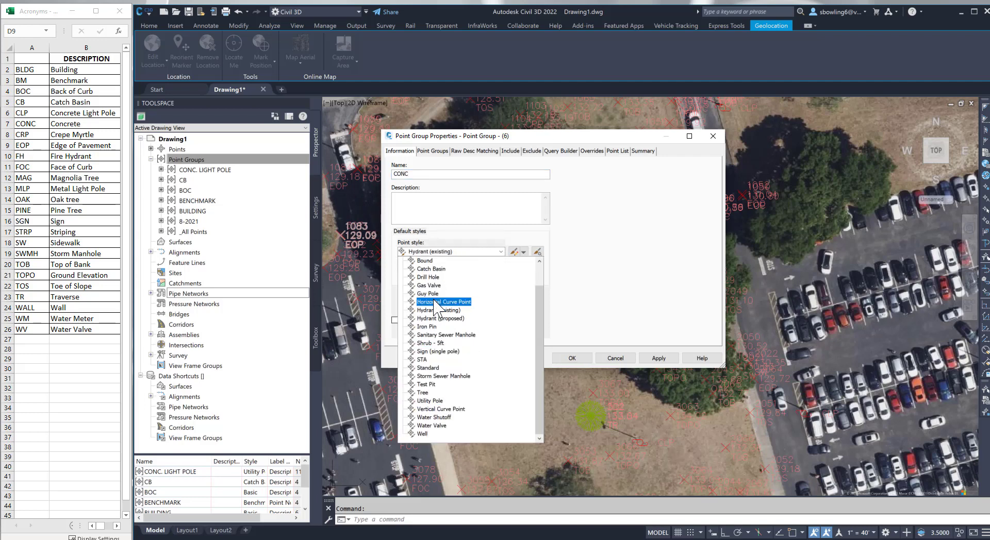
{"action": "scroll", "coordinate": [430, 281], "scroll_direction": "up", "scroll_amount": 1}
{"action": "left_click", "coordinate": [430, 278]}
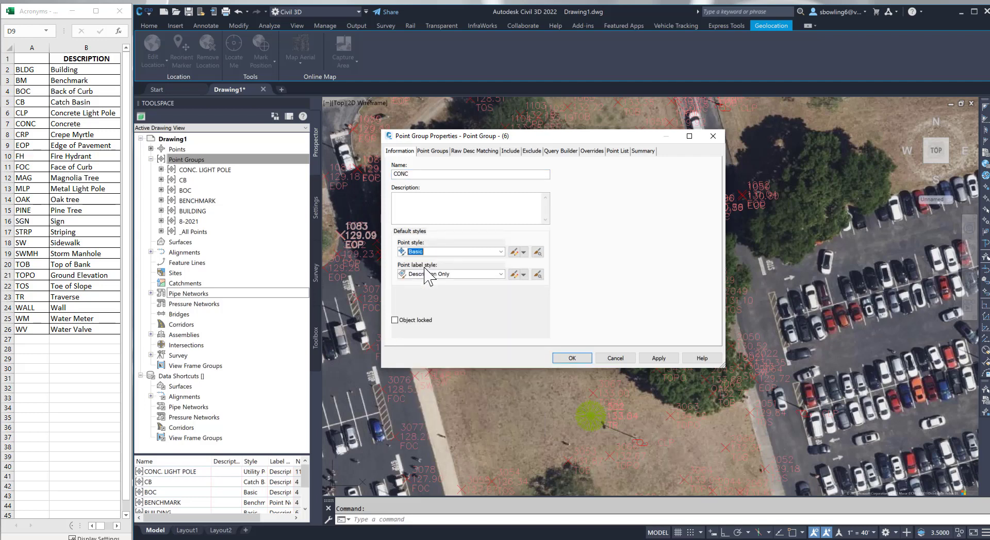
Include points with raw descriptions matching CONC in the CONC group and save the group
{"action": "left_click", "coordinate": [510, 151]}
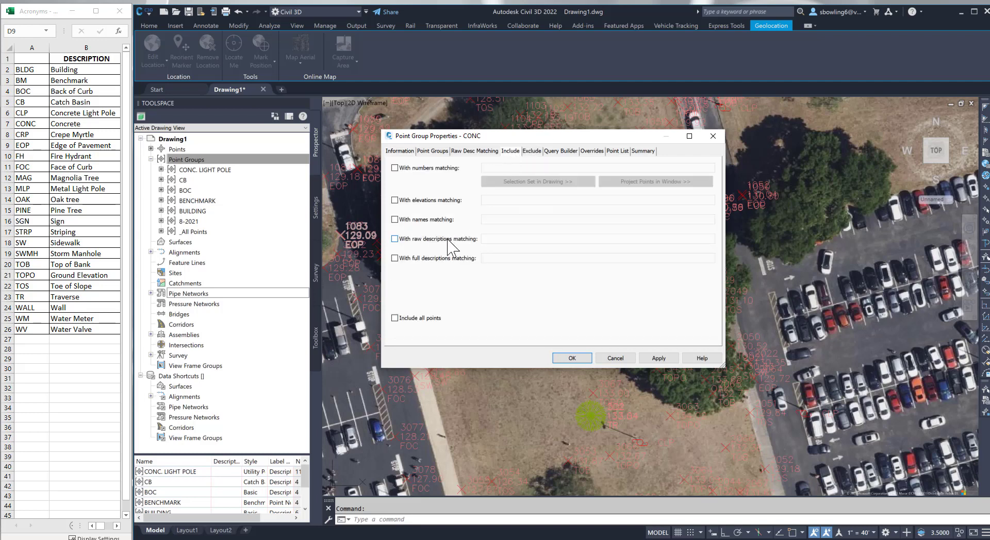
{"action": "left_click", "coordinate": [448, 239]}
{"action": "left_click", "coordinate": [496, 238]}
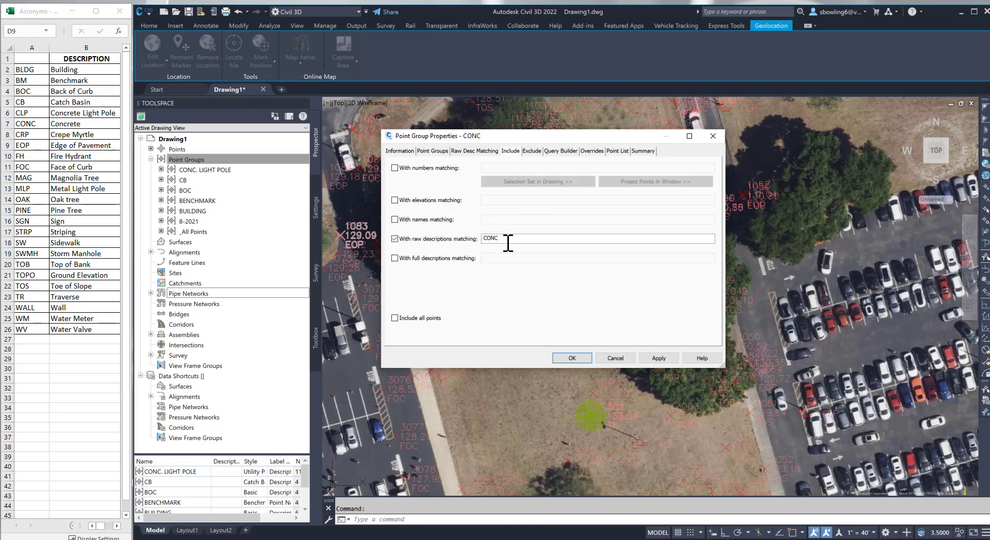
{"action": "type", "text": "CONC"}
{"action": "left_click", "coordinate": [572, 358]}
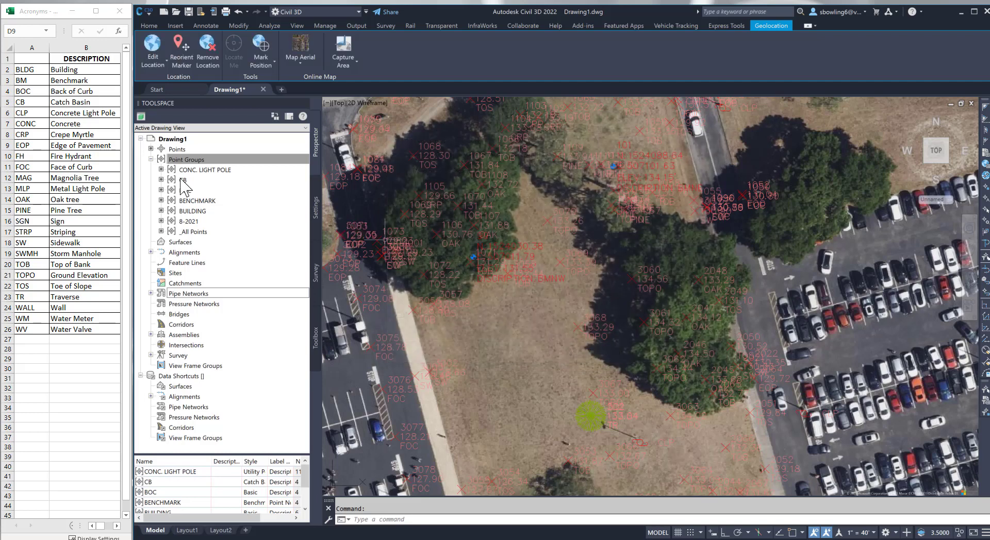
Start a new point group named CREPE MYRTLE with the Tree point style
{"action": "right_click", "coordinate": [190, 160]}
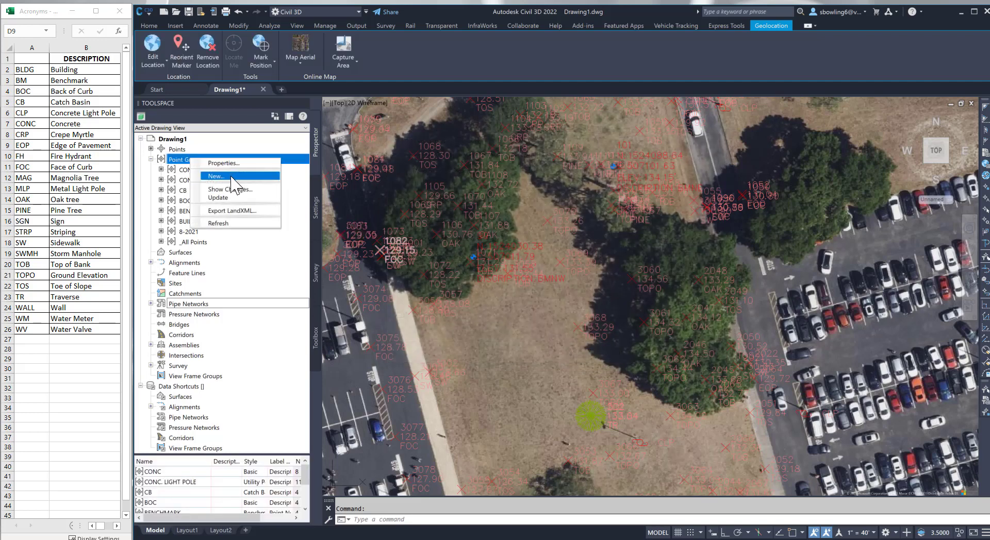
{"action": "left_click", "coordinate": [231, 177]}
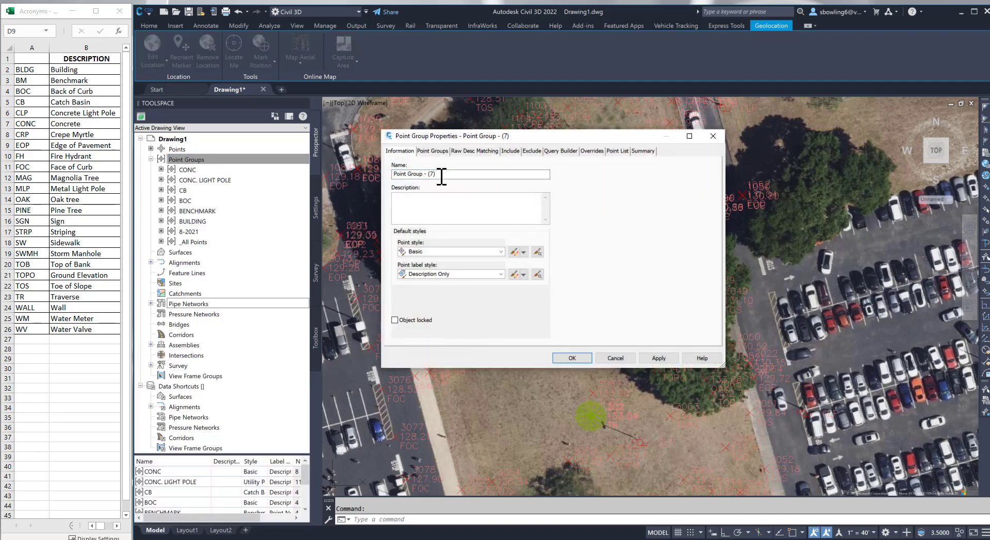
{"action": "left_click_drag", "start_coordinate": [442, 175], "coordinate": [336, 178]}
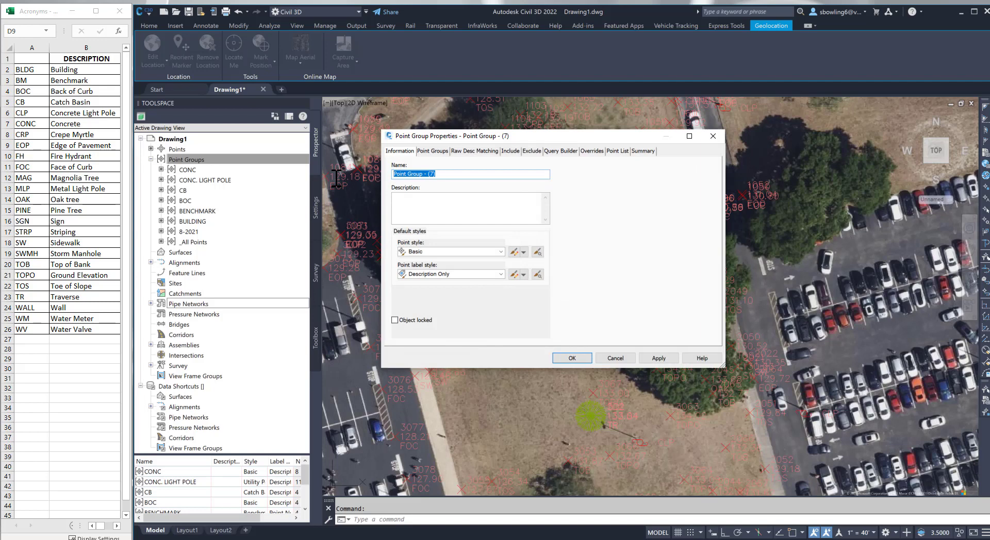
{"action": "type", "text": "CREPE MYRTLE"}
{"action": "left_click", "coordinate": [429, 252]}
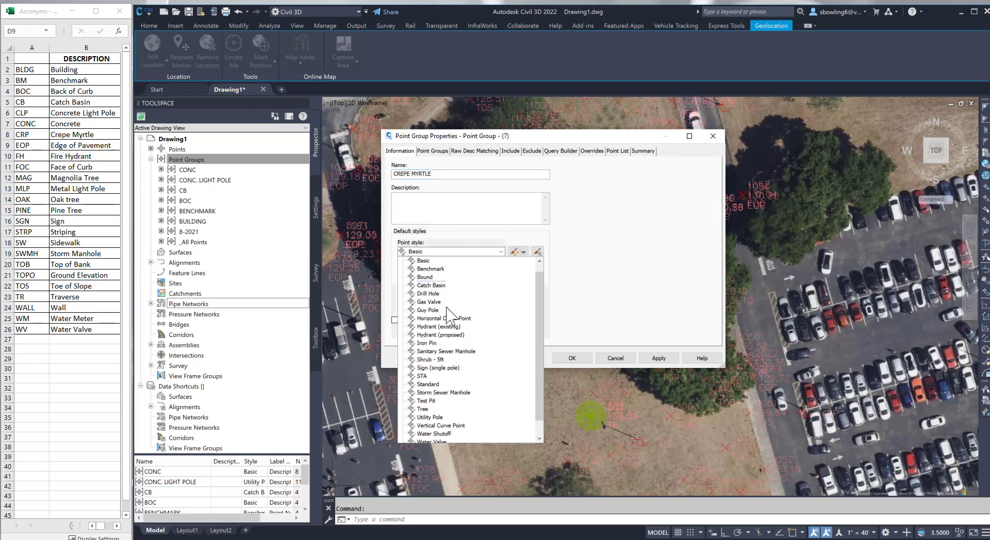
{"action": "left_click", "coordinate": [423, 409]}
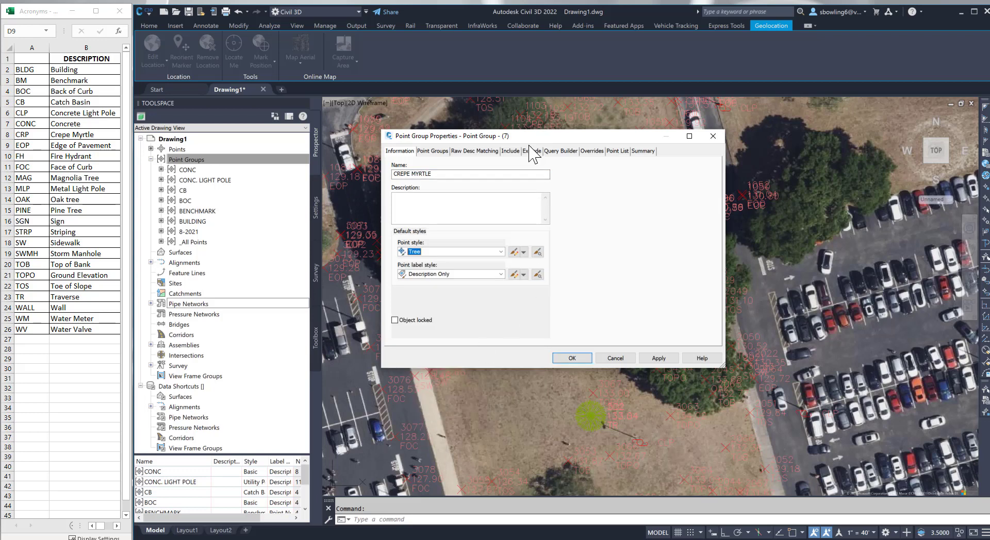
Include points with raw descriptions matching CRP in the CREPE MYRTLE group and save the group
{"action": "left_click", "coordinate": [511, 151]}
{"action": "left_click", "coordinate": [454, 239]}
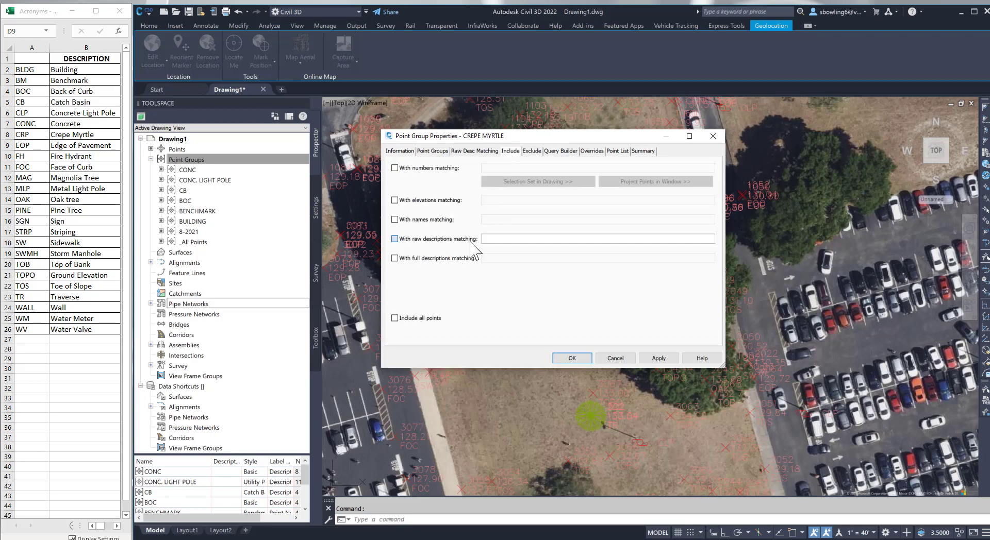
{"action": "left_click", "coordinate": [496, 241]}
{"action": "type", "text": "CRP"}
{"action": "left_click", "coordinate": [659, 359]}
{"action": "left_click", "coordinate": [572, 358]}
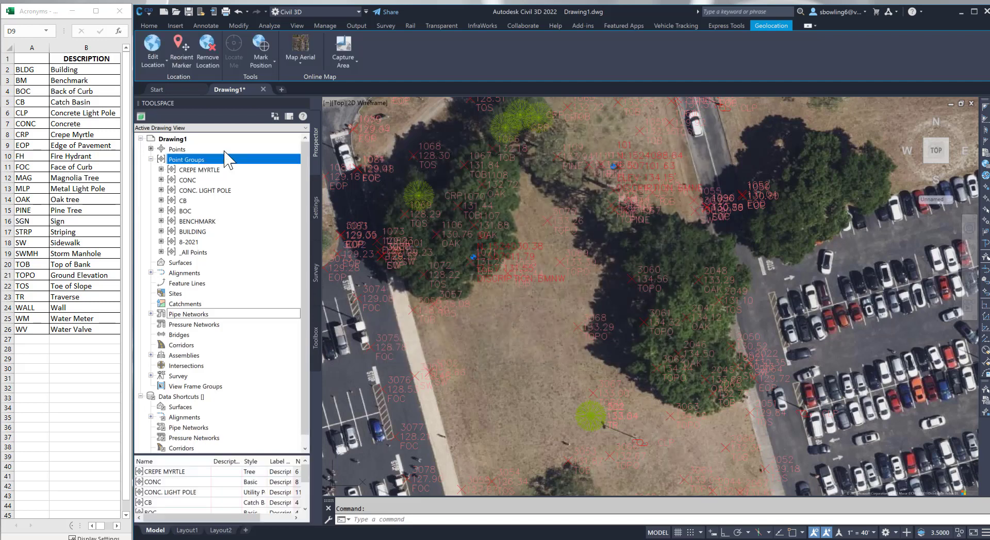
Start a new point group named EOP with the Basic point style
{"action": "right_click", "coordinate": [230, 160]}
{"action": "left_click", "coordinate": [270, 178]}
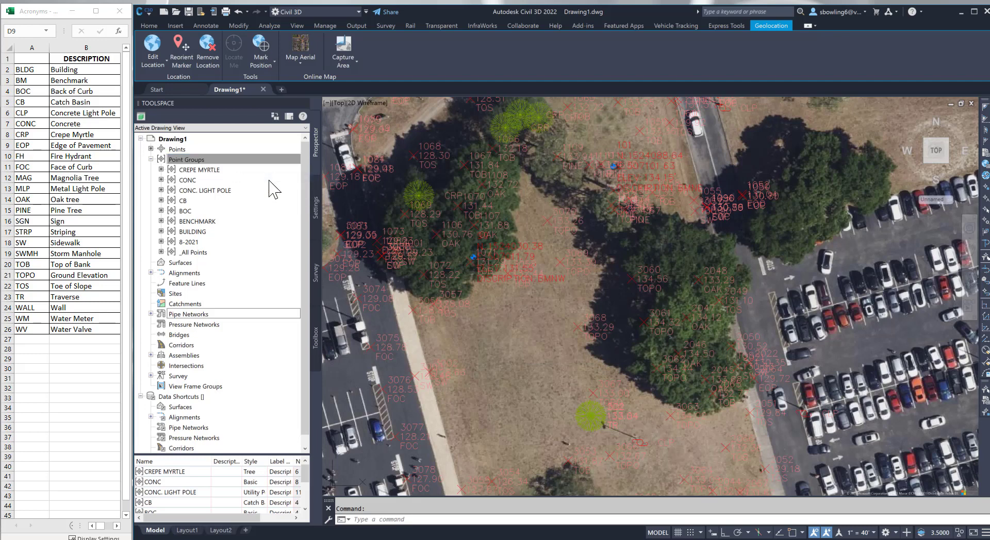
{"action": "left_click_drag", "start_coordinate": [436, 177], "coordinate": [350, 173]}
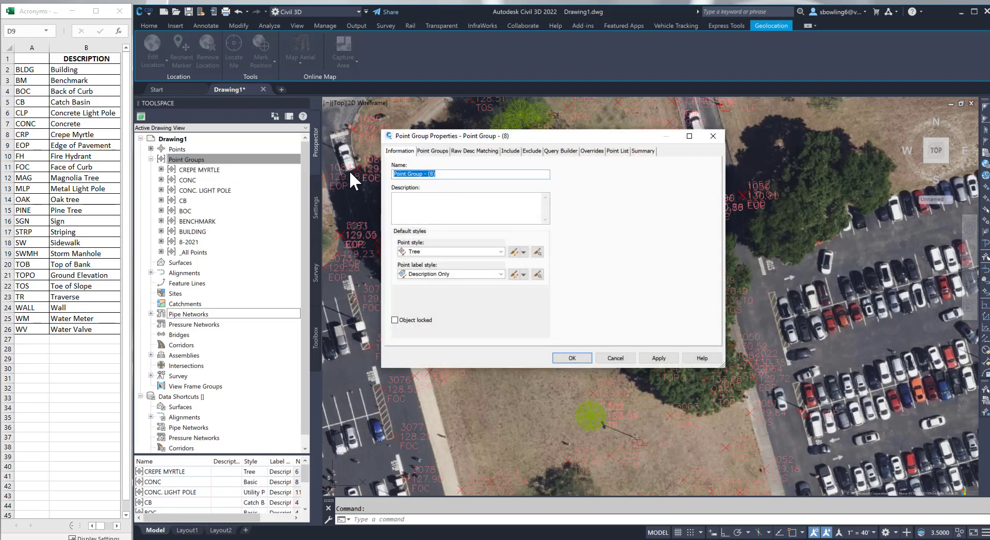
{"action": "type", "text": "EL"}
{"action": "type", "text": "OP"}
{"action": "left_click", "coordinate": [418, 252]}
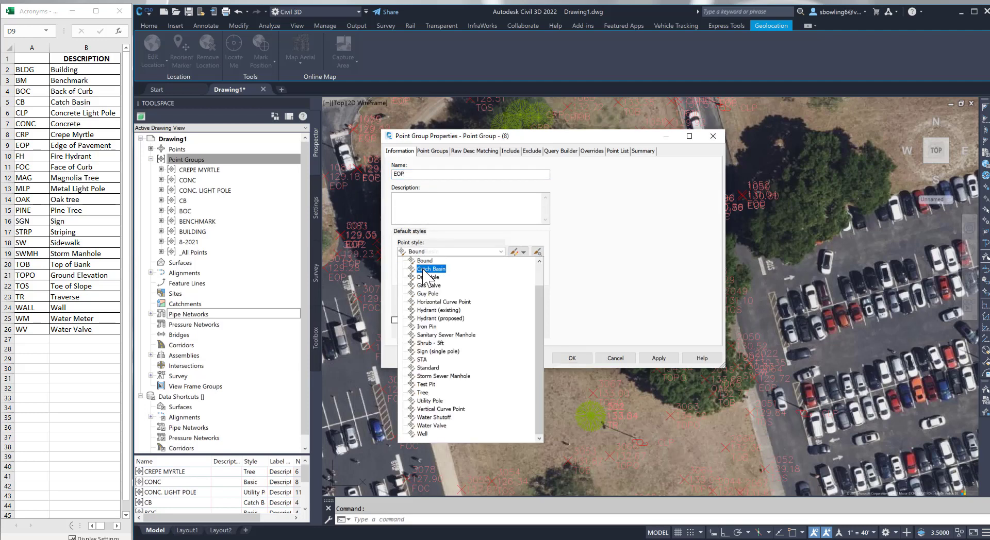
{"action": "left_click", "coordinate": [465, 239]}
{"action": "left_click", "coordinate": [439, 253]}
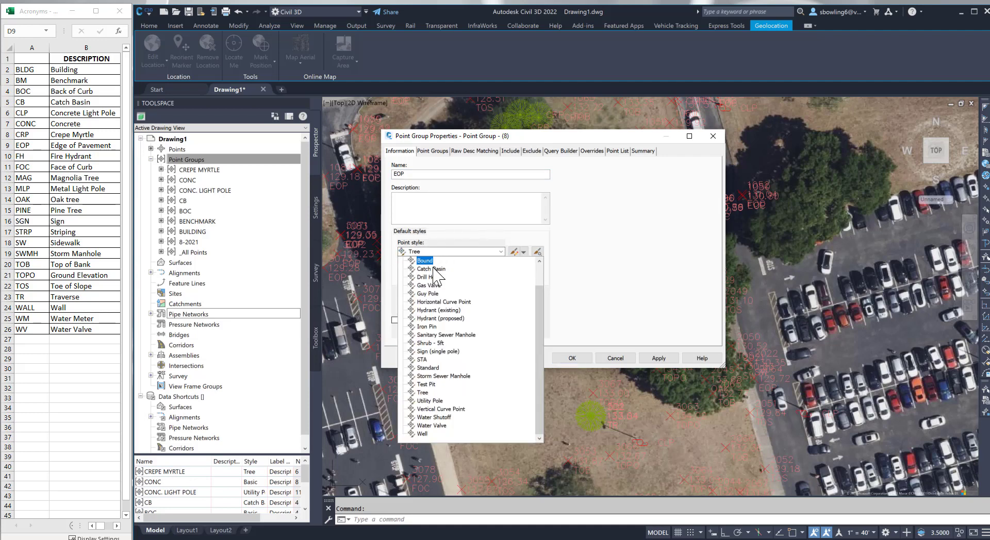
{"action": "left_click", "coordinate": [423, 269]}
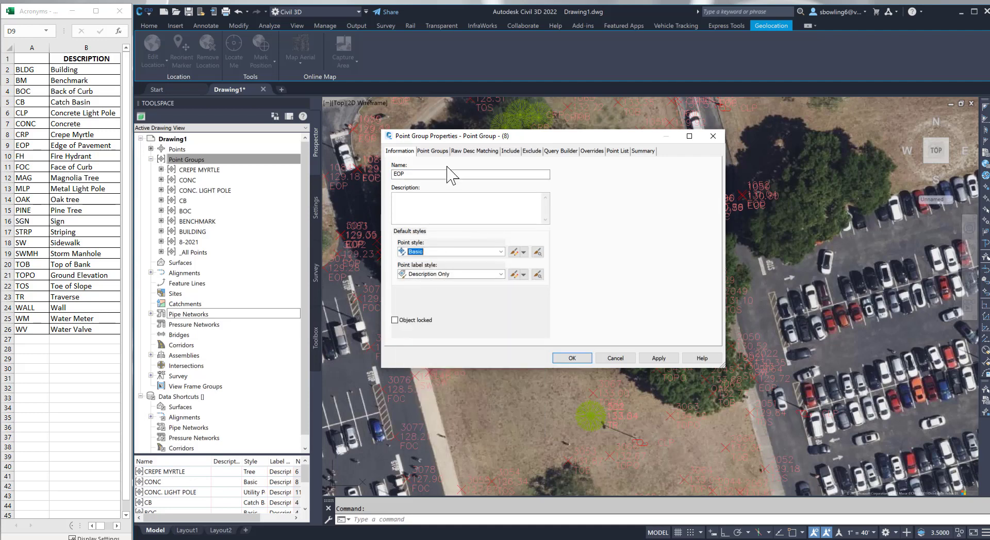
Include points with raw descriptions matching EOP in the EOP group and save the group
{"action": "left_click", "coordinate": [510, 151]}
{"action": "left_click", "coordinate": [428, 242]}
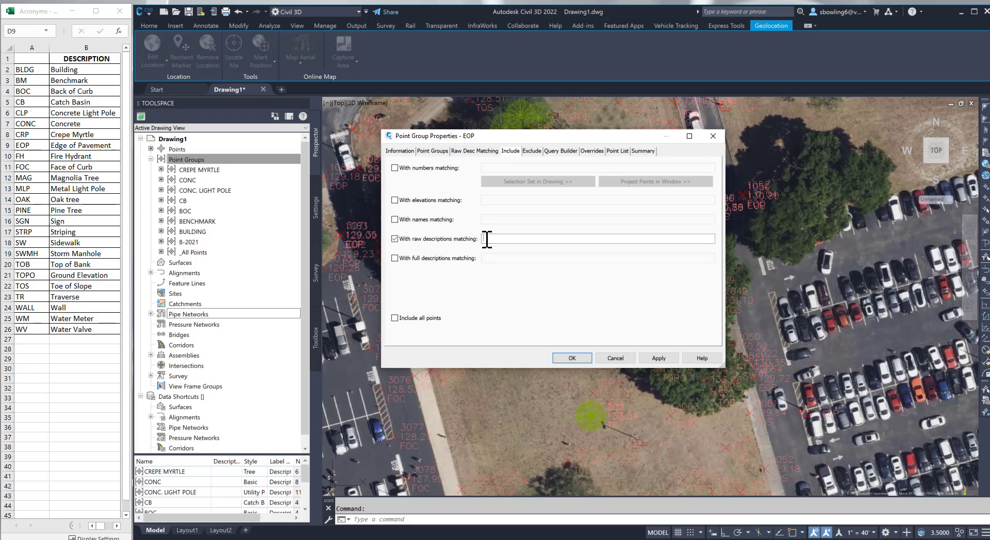
{"action": "type", "text": "EOP"}
{"action": "left_click", "coordinate": [571, 357]}
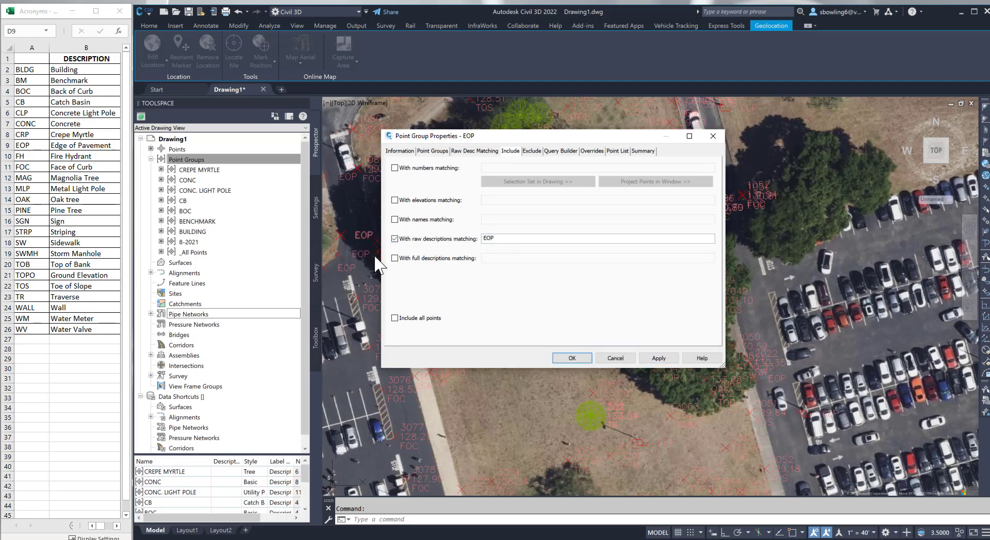
{"action": "left_click", "coordinate": [572, 359]}
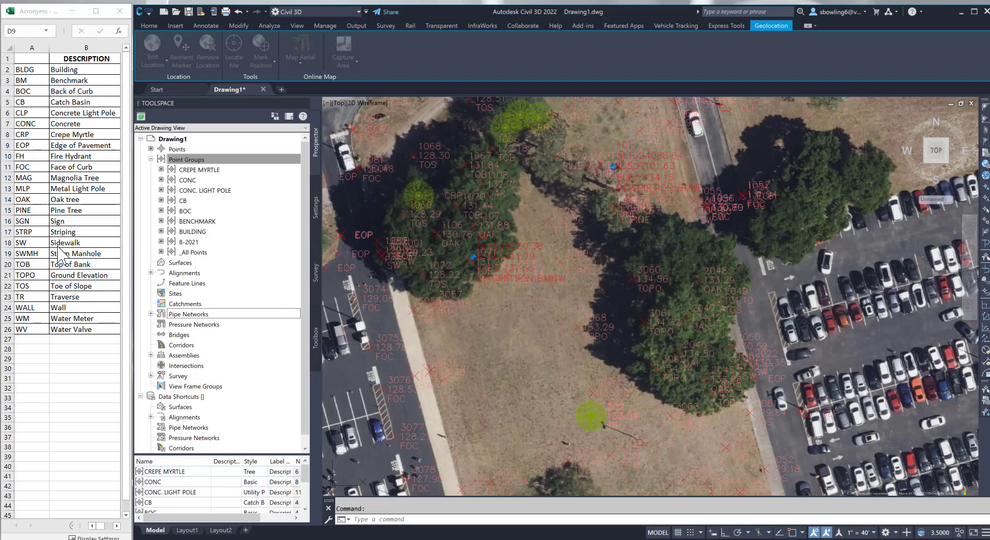
Start a new point group named FH with the Hydrant (existing) point style
{"action": "right_click", "coordinate": [182, 159]}
{"action": "left_click", "coordinate": [205, 178]}
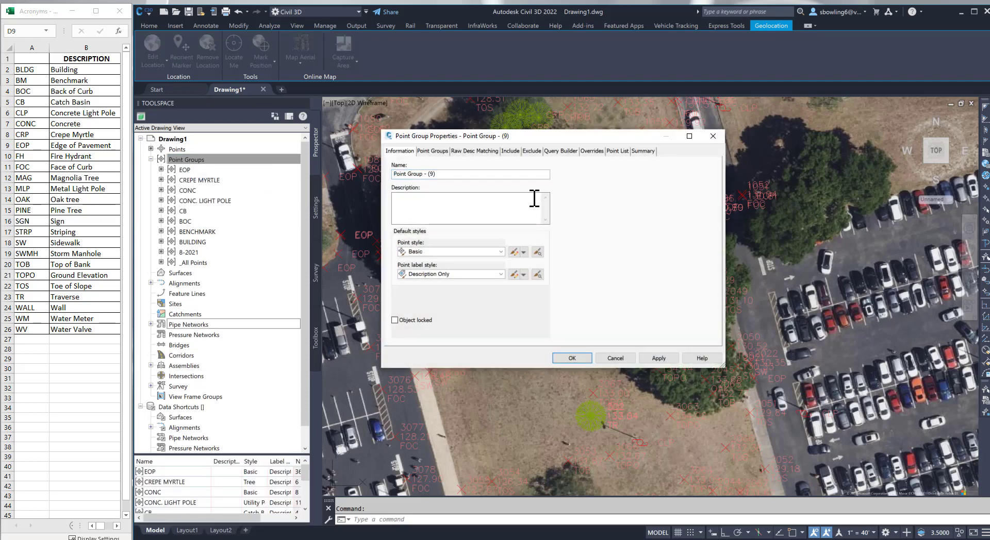
{"action": "left_click_drag", "start_coordinate": [452, 173], "coordinate": [315, 174]}
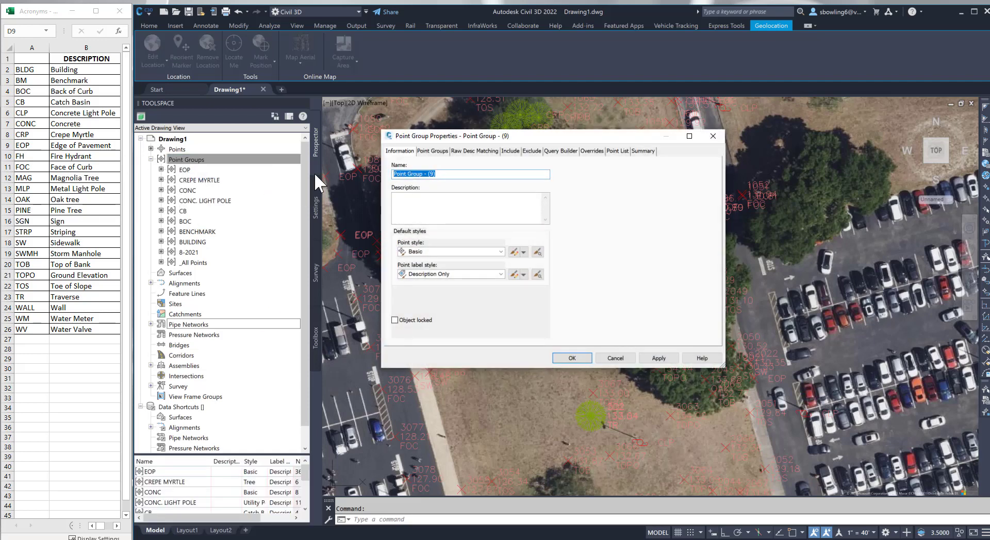
{"action": "type", "text": "FH"}
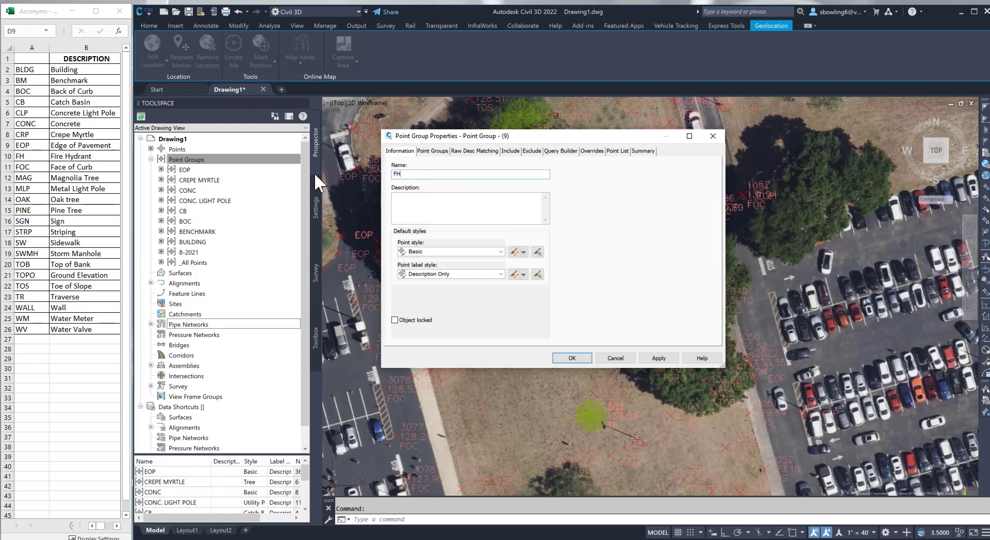
{"action": "left_click", "coordinate": [441, 252]}
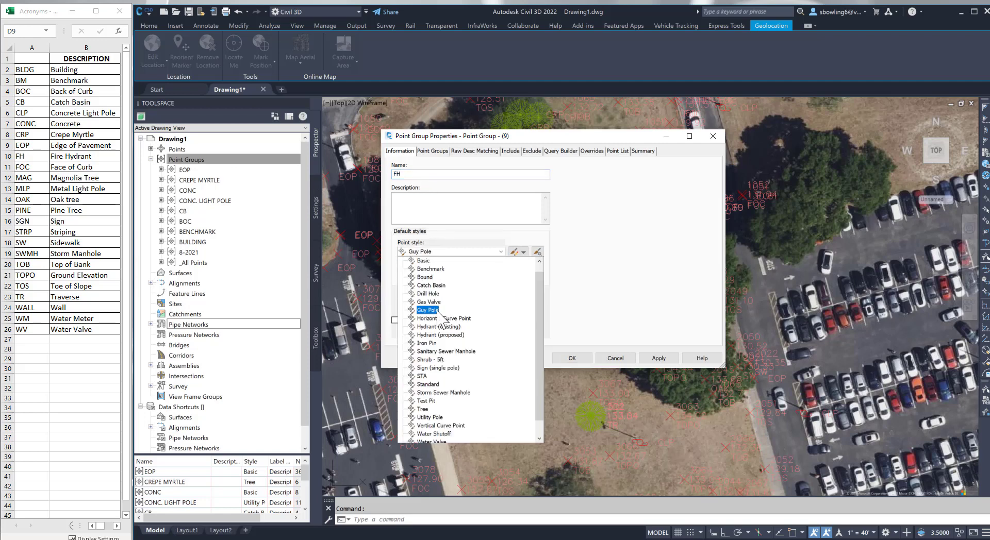
{"action": "left_click", "coordinate": [436, 327]}
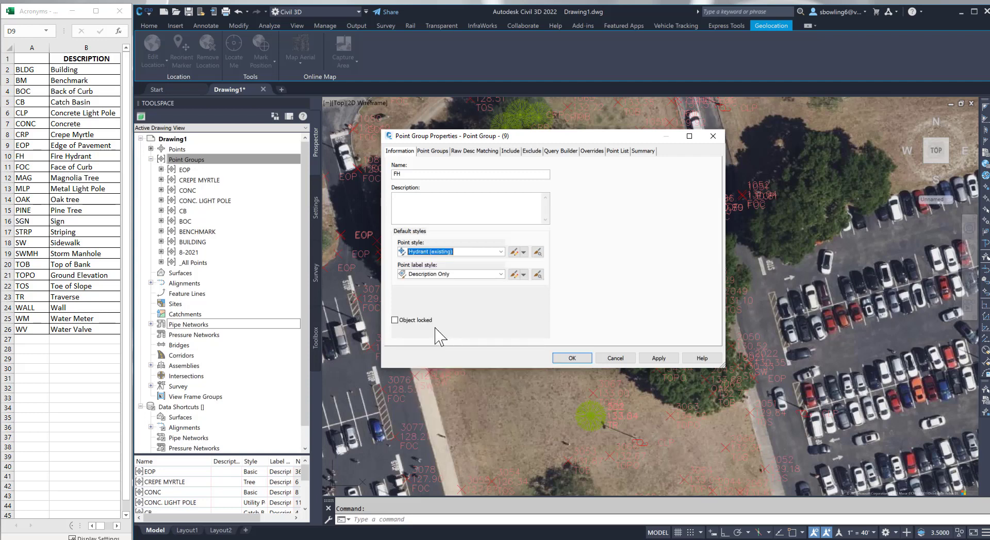
Include points with raw descriptions matching FH in the FH group and save the group
{"action": "left_click", "coordinate": [511, 150]}
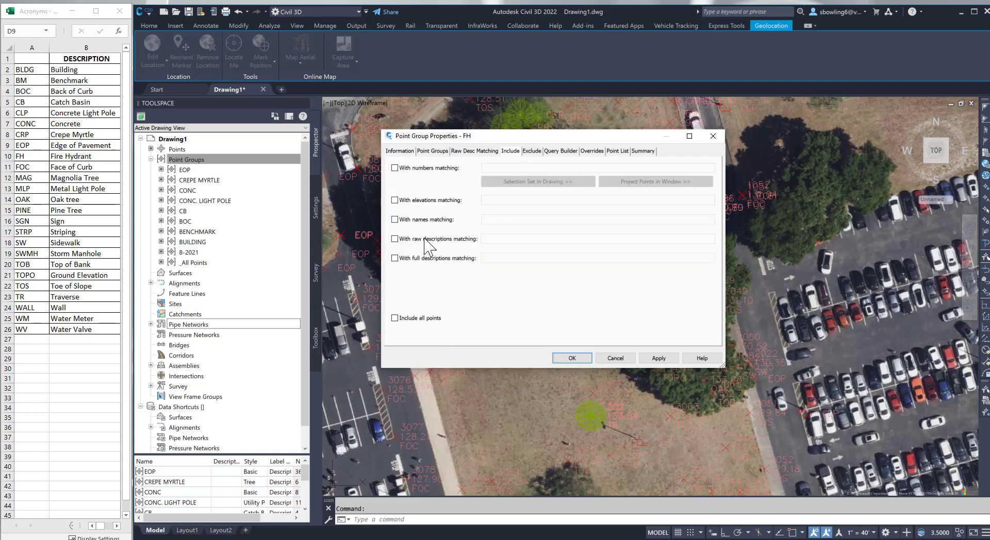
{"action": "left_click", "coordinate": [453, 239]}
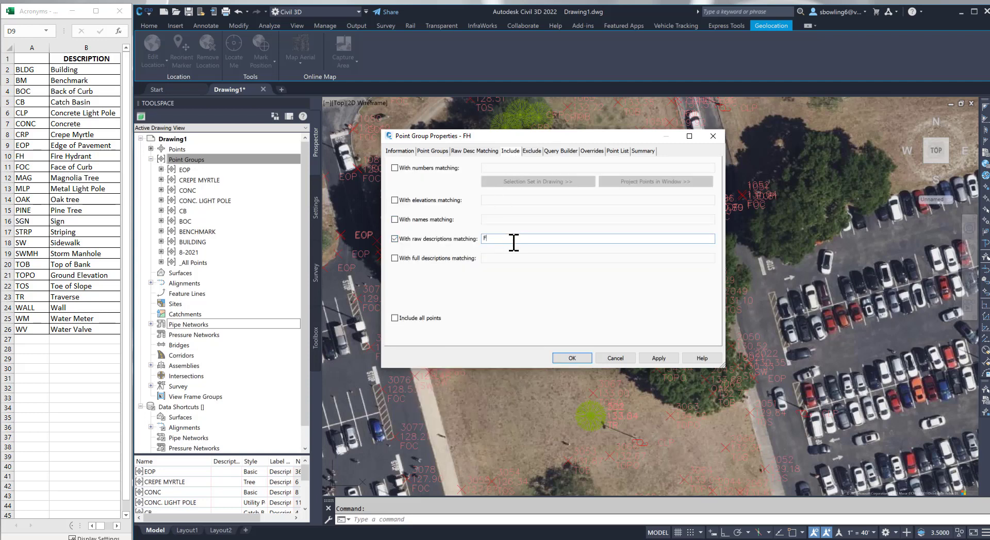
{"action": "left_click", "coordinate": [658, 358]}
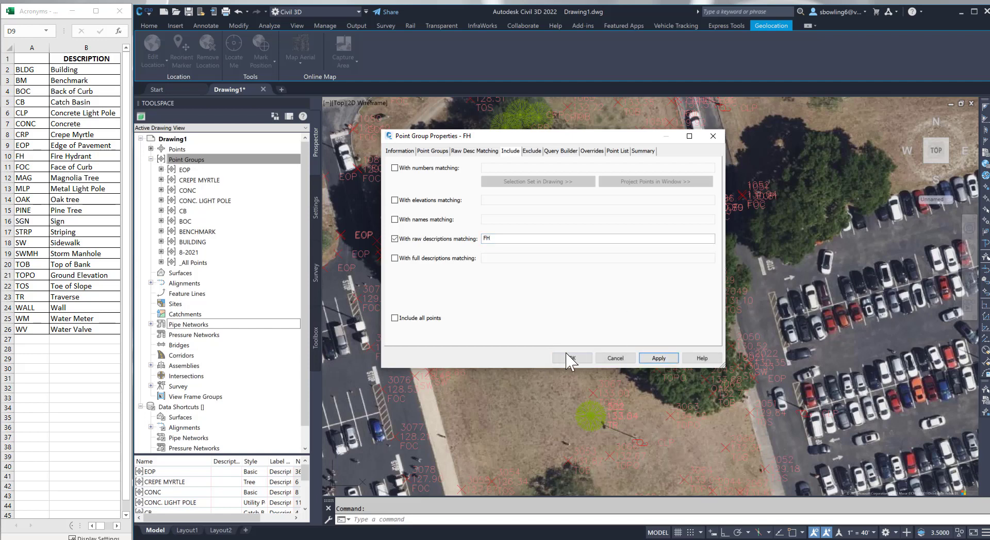
{"action": "left_click", "coordinate": [570, 358]}
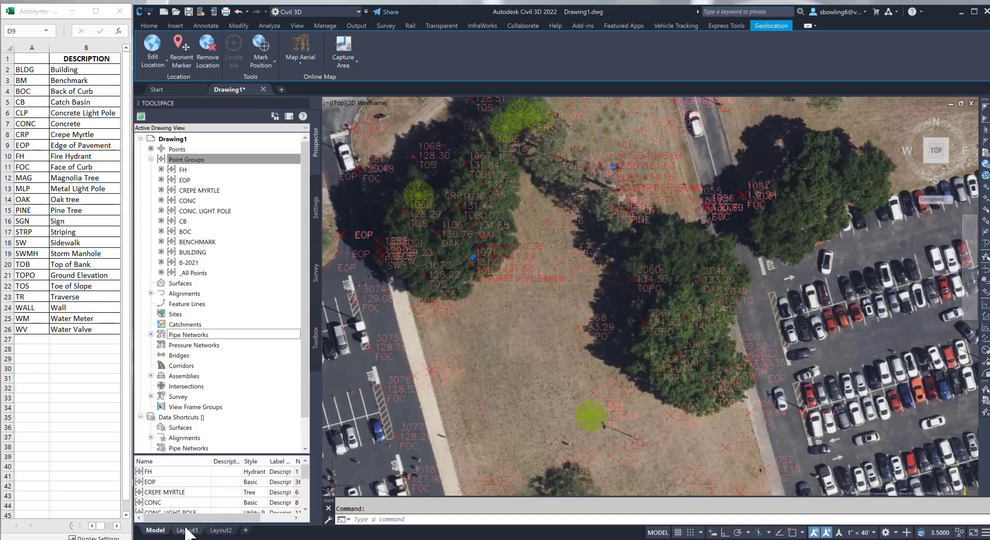
Zoom to the fire hydrant point in the FH group to examine its location and symbol, and return to a view of the surveyed area
{"action": "left_click", "coordinate": [158, 471]}
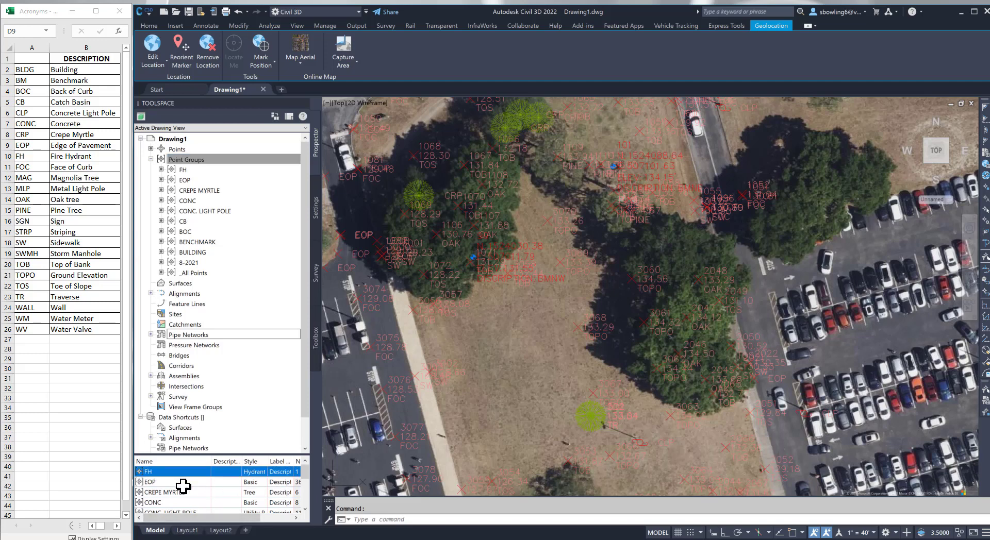
{"action": "left_click", "coordinate": [188, 170]}
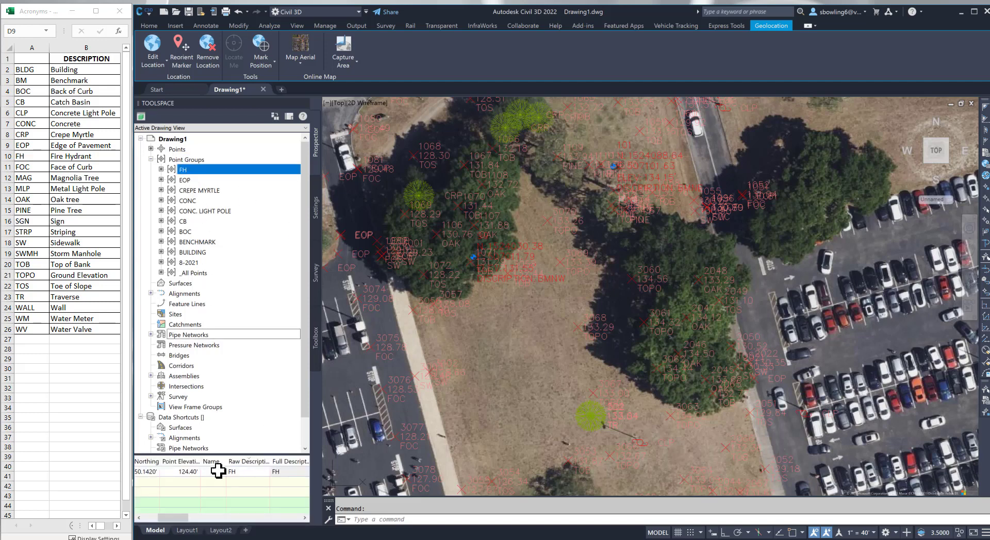
{"action": "right_click", "coordinate": [185, 471]}
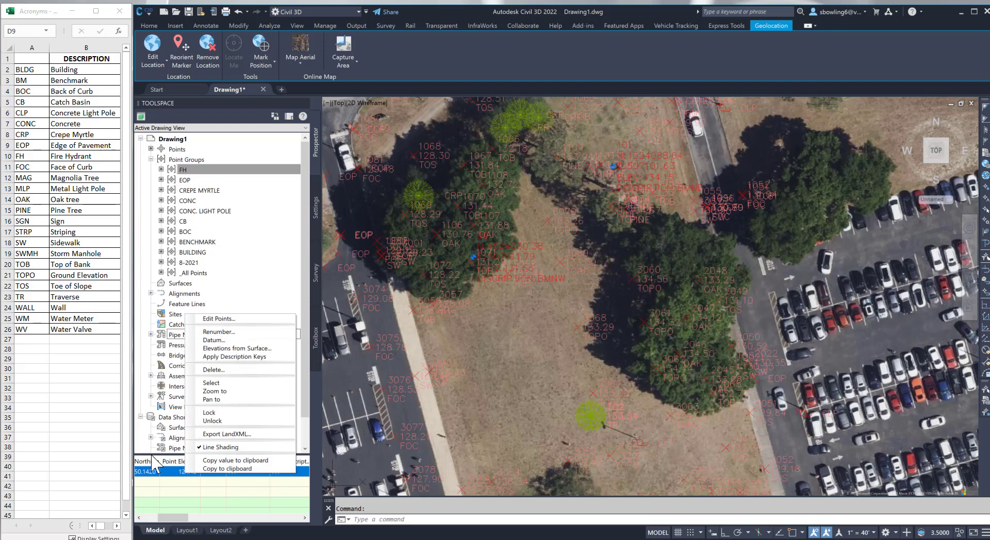
{"action": "left_click", "coordinate": [195, 170]}
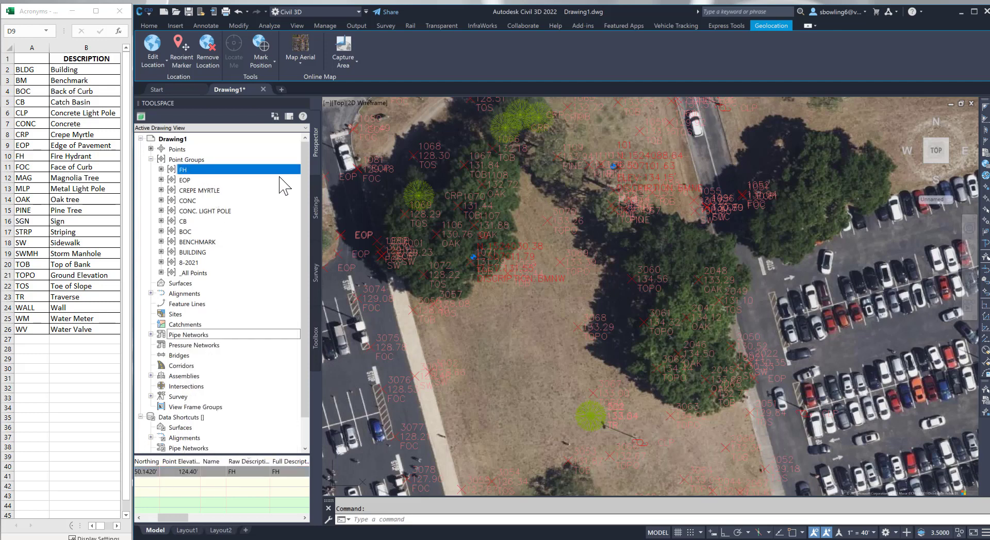
{"action": "double_click", "coordinate": [173, 471]}
{"action": "left_click", "coordinate": [152, 471]}
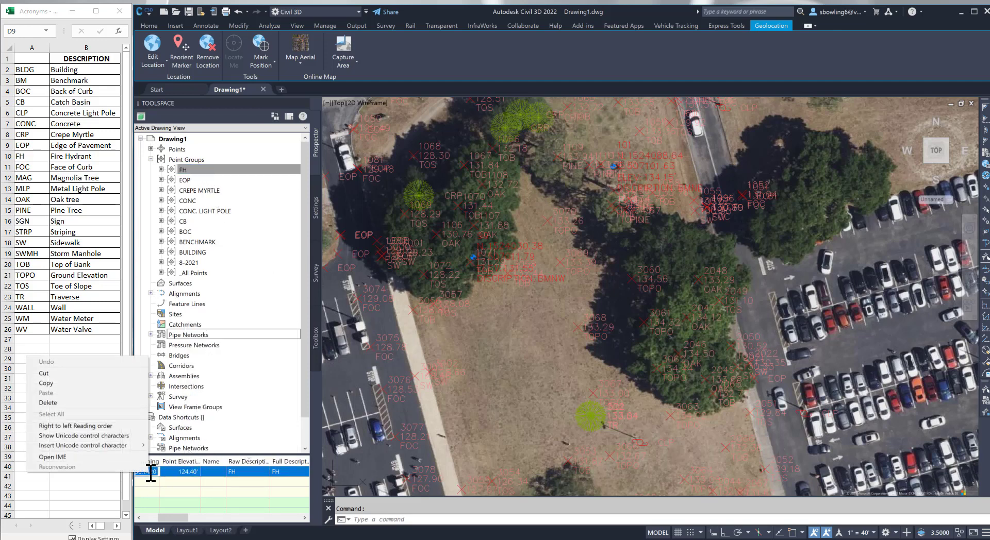
{"action": "right_click", "coordinate": [150, 472]}
{"action": "left_click", "coordinate": [202, 493]}
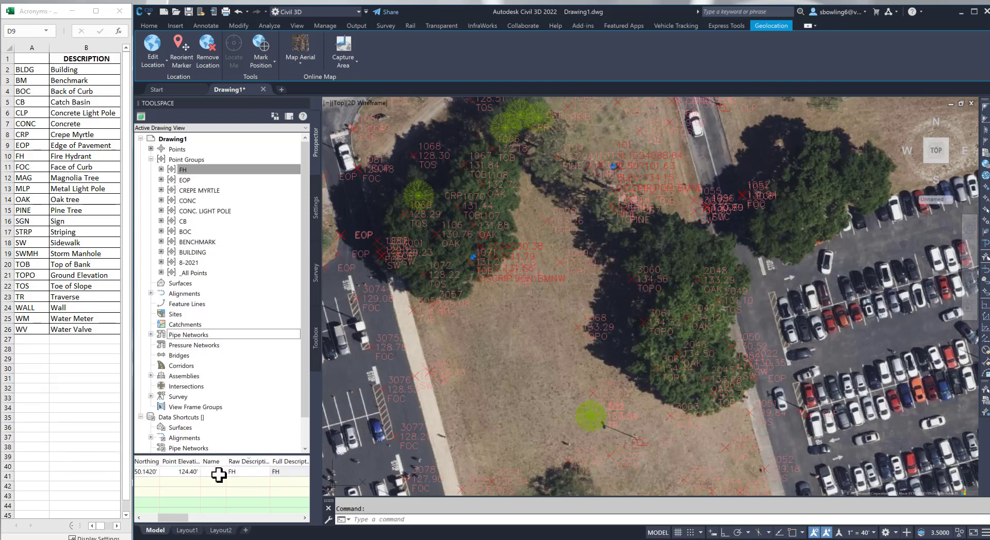
{"action": "left_click", "coordinate": [221, 472]}
{"action": "right_click", "coordinate": [222, 472]}
{"action": "left_click", "coordinate": [252, 393]}
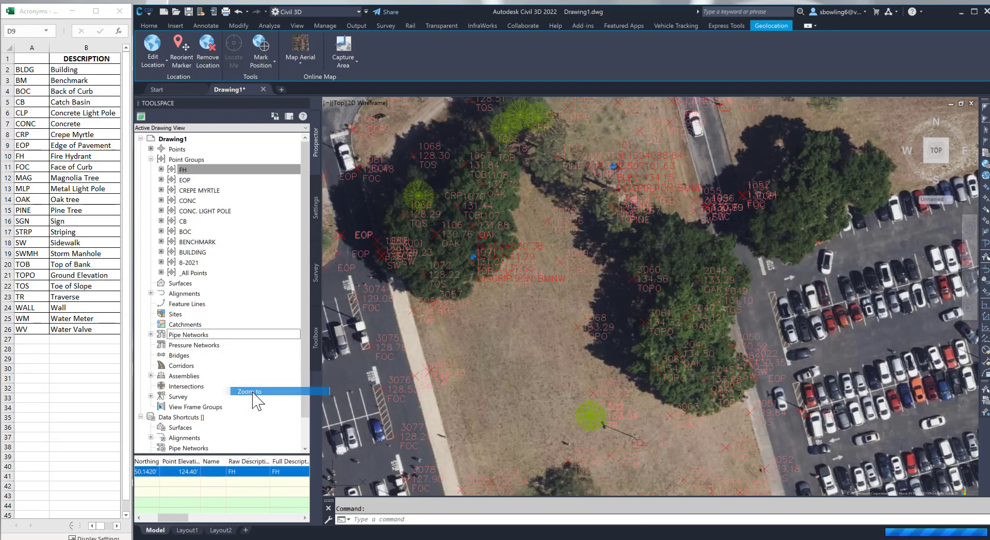
{"action": "scroll", "coordinate": [555, 281], "scroll_direction": "down", "scroll_amount": 8}
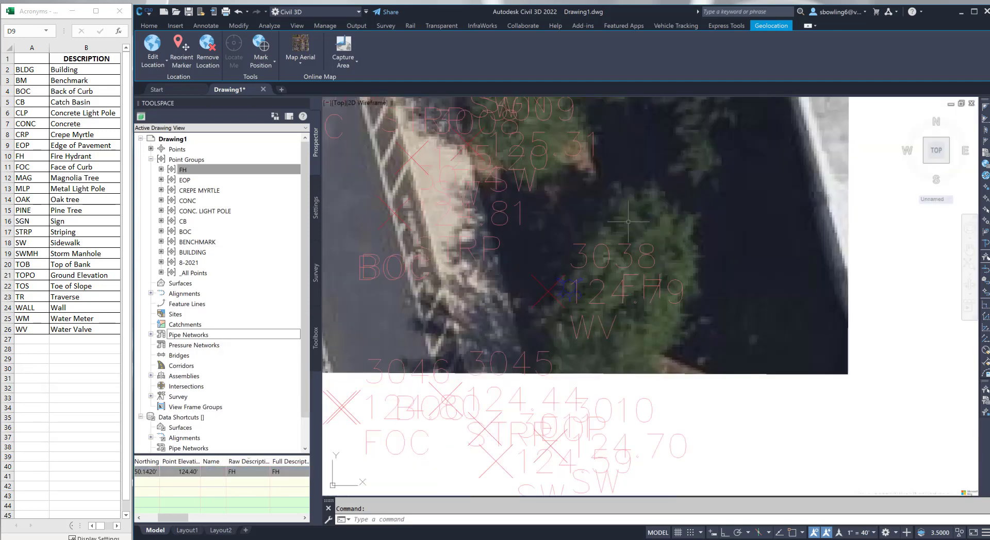
{"action": "scroll", "coordinate": [631, 255], "scroll_direction": "down", "scroll_amount": 5}
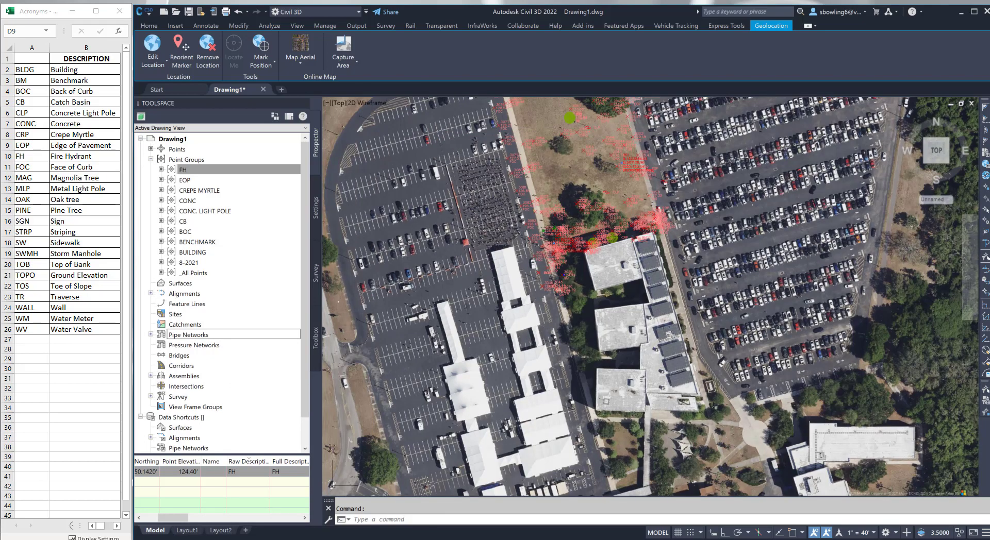
{"action": "middle_click_drag", "start_coordinate": [632, 230], "coordinate": [615, 351]}
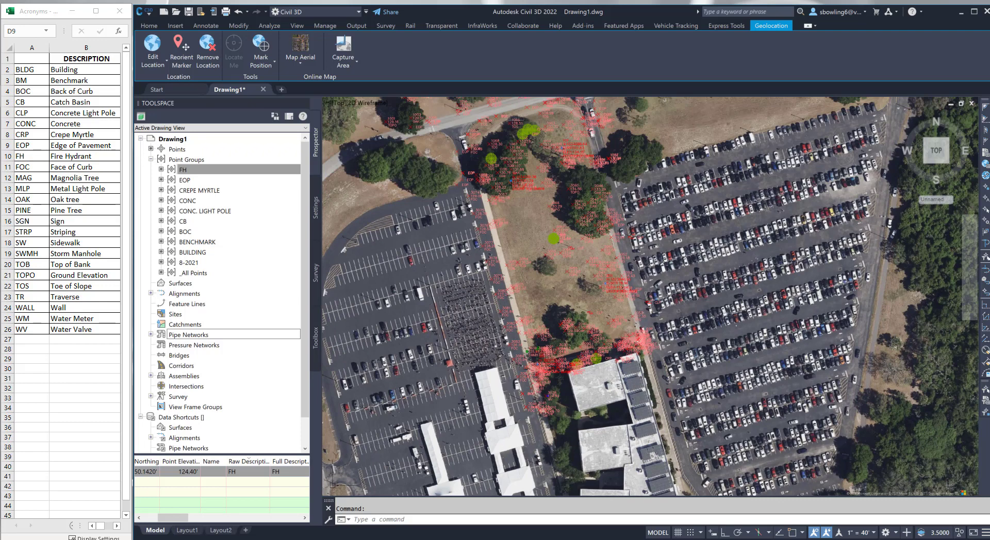
Start a new point group named FACE OF CURN with the Basic point style
{"action": "right_click", "coordinate": [181, 160]}
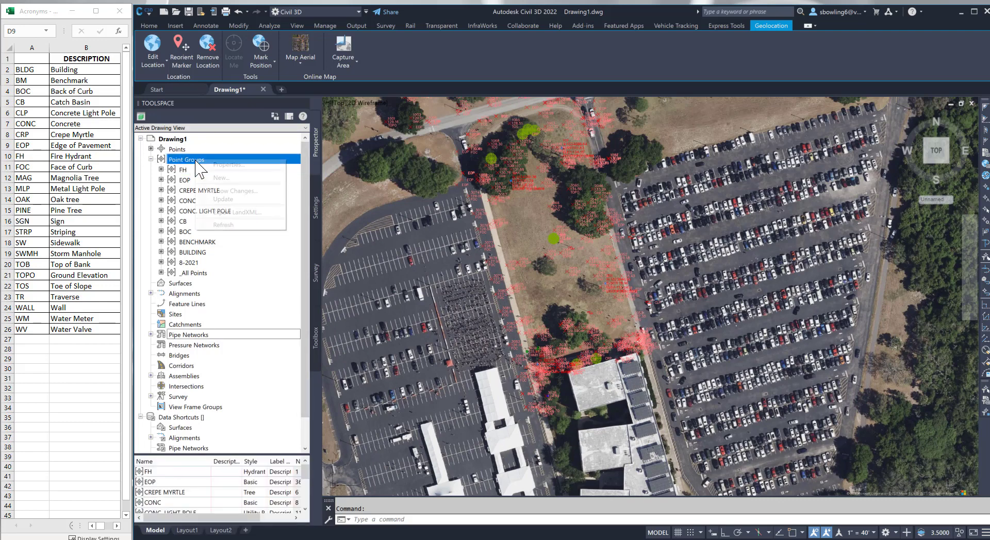
{"action": "left_click", "coordinate": [222, 178]}
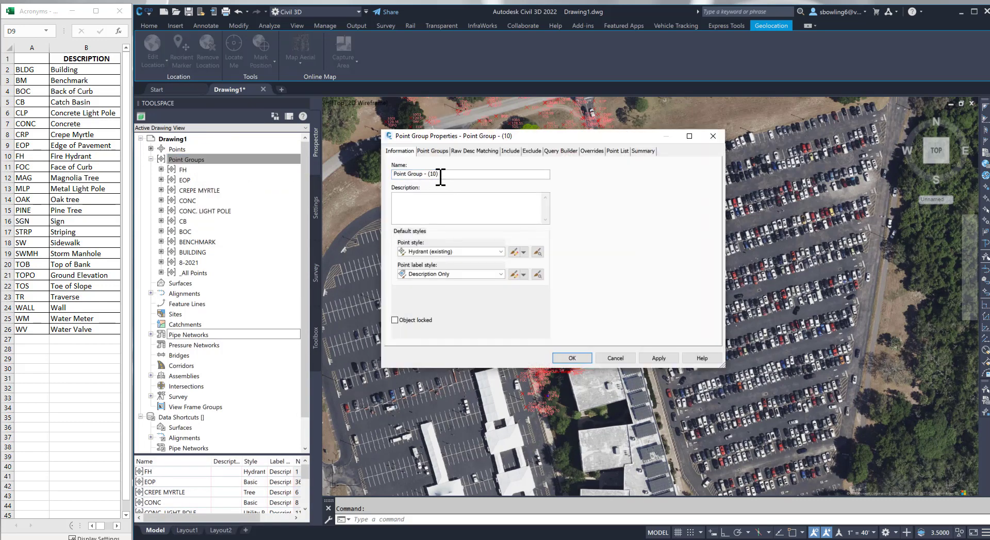
{"action": "left_click_drag", "start_coordinate": [440, 177], "coordinate": [355, 175]}
{"action": "type", "text": "FCO"}
{"action": "key", "text": "BackSpace"}
{"action": "key", "text": "BackSpace"}
{"action": "type", "text": "ACR"}
{"action": "type", "text": "OF CURN"}
{"action": "left_click", "coordinate": [426, 252]}
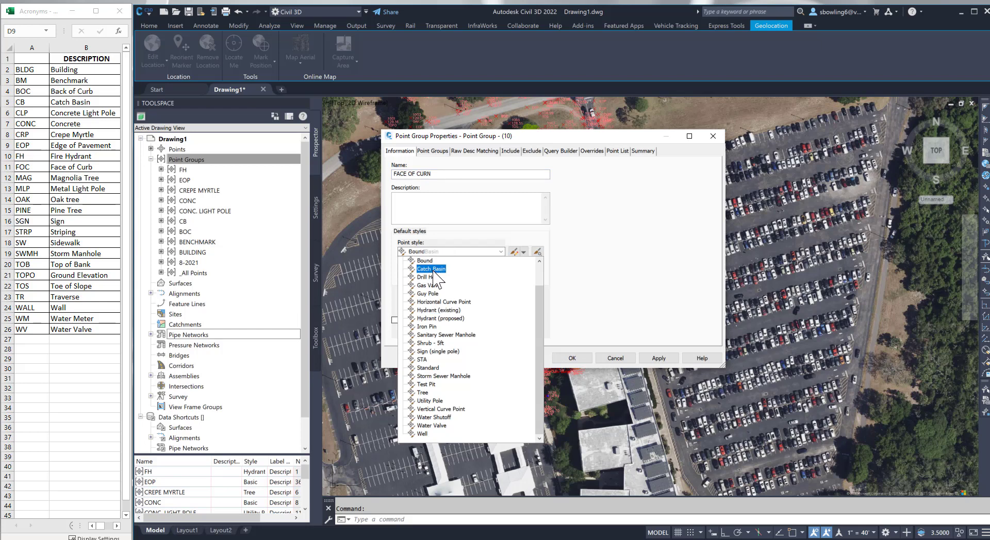
{"action": "scroll", "coordinate": [431, 282], "scroll_direction": "up", "scroll_amount": 1}
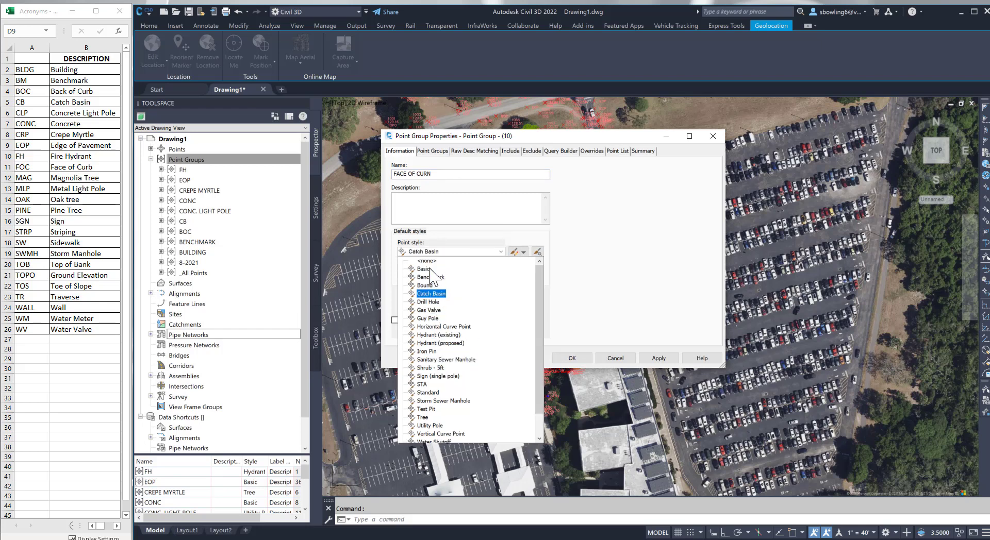
{"action": "left_click", "coordinate": [424, 270]}
Include points with raw descriptions matching FOC in the FACE OF CURN group and save the group
{"action": "left_click", "coordinate": [511, 151]}
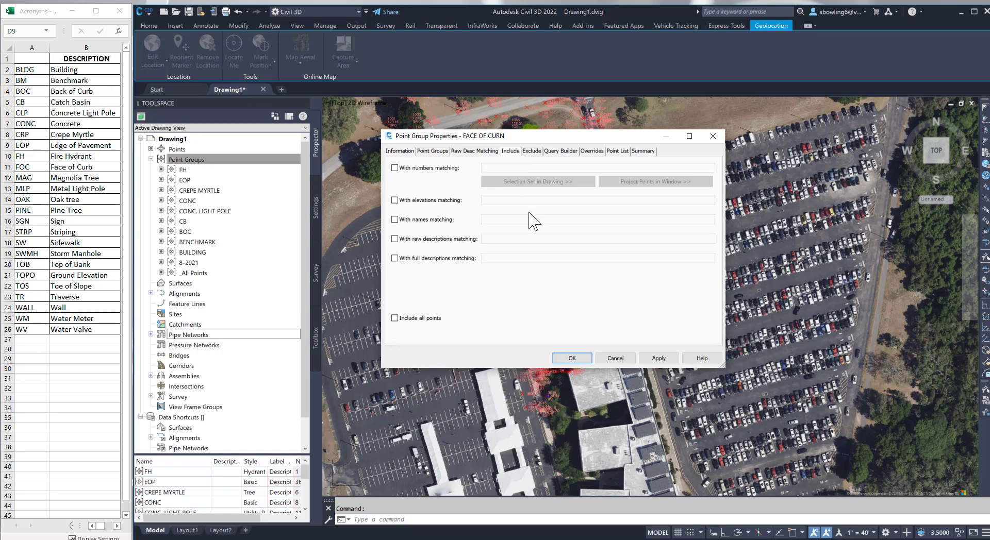
{"action": "left_click", "coordinate": [447, 240]}
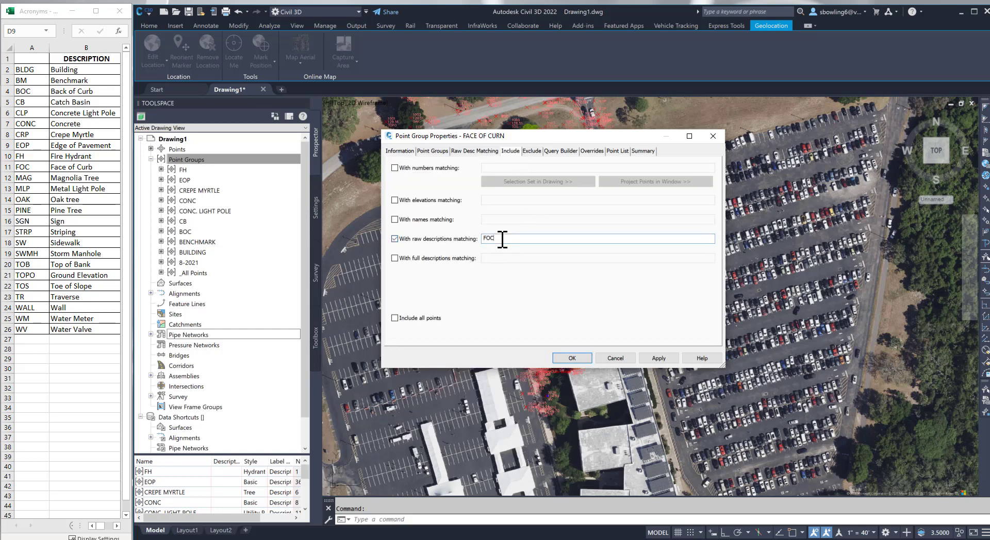
{"action": "left_click", "coordinate": [659, 358]}
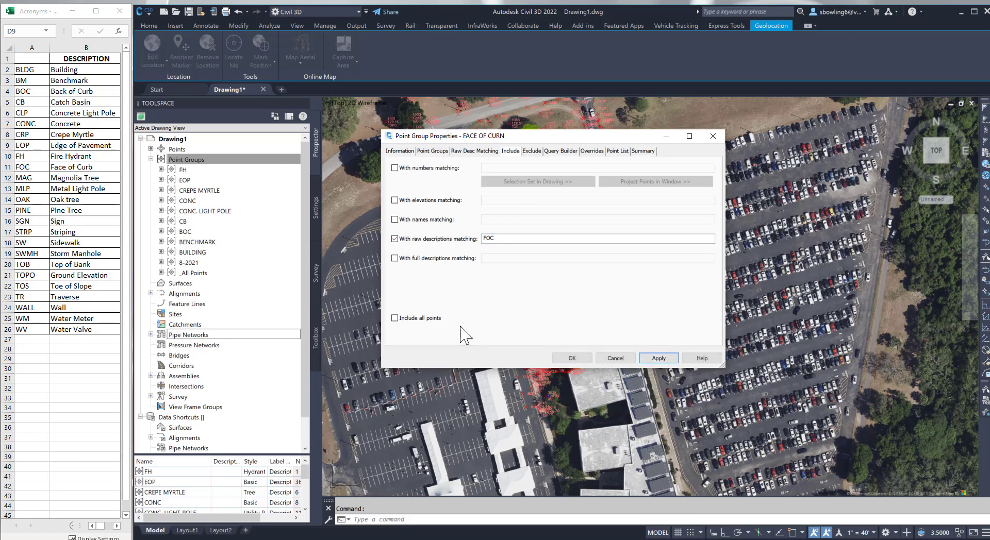
{"action": "left_click", "coordinate": [402, 151]}
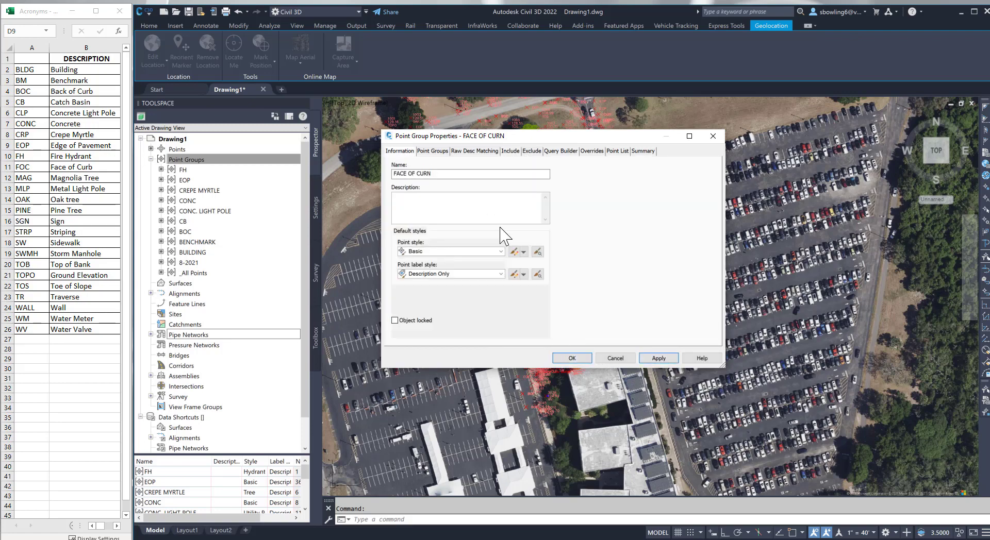
{"action": "left_click", "coordinate": [571, 358]}
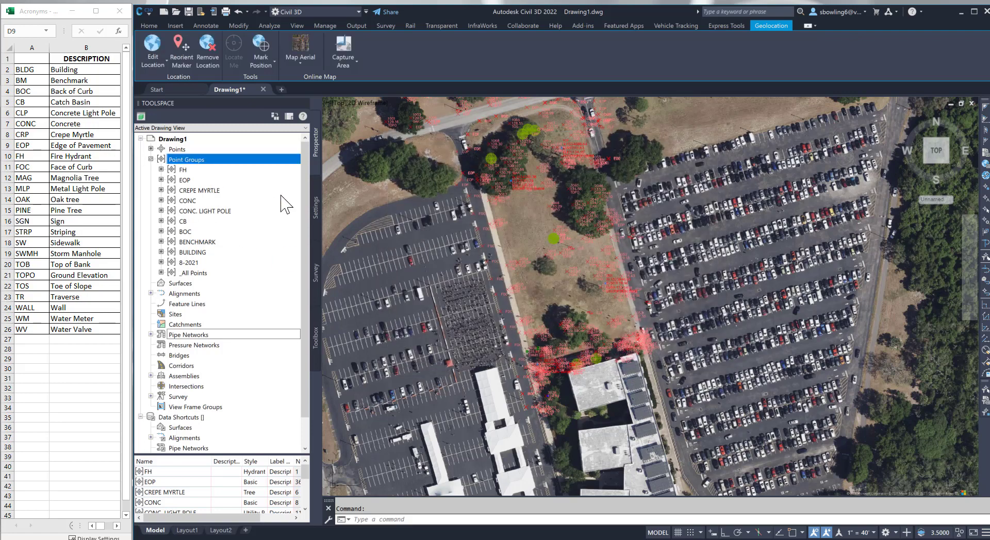
Start a new point group named MAG with the Tree point style
{"action": "right_click", "coordinate": [193, 162]}
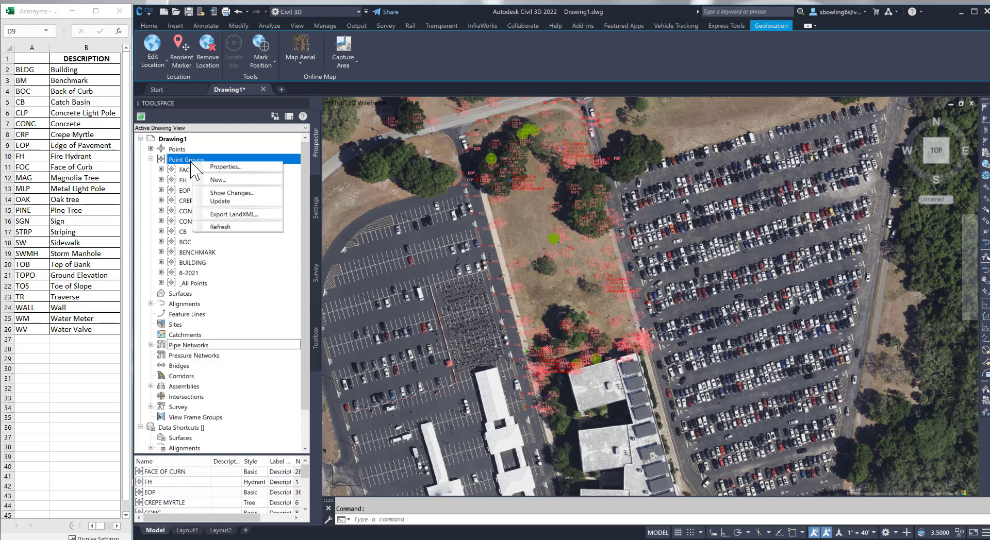
{"action": "left_click", "coordinate": [215, 180]}
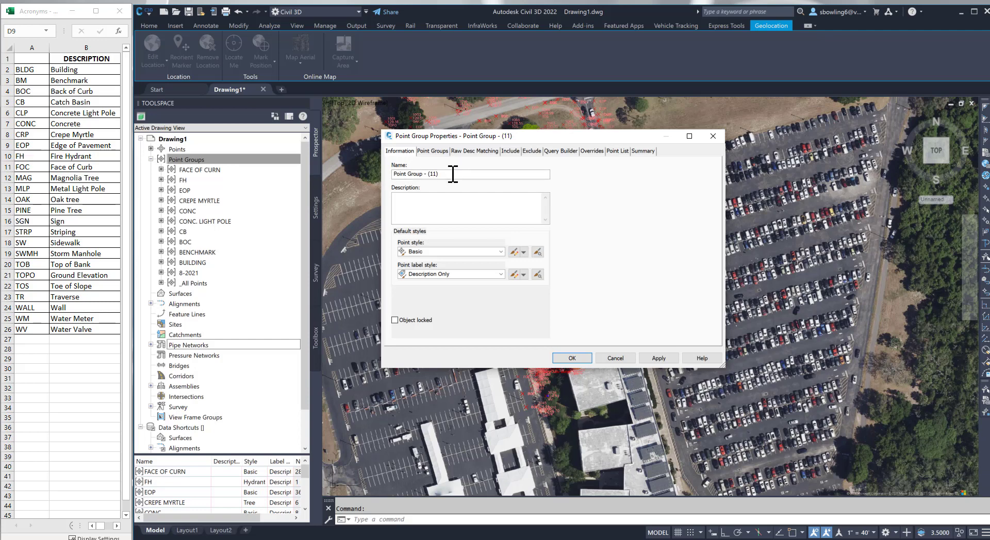
{"action": "left_click_drag", "start_coordinate": [452, 174], "coordinate": [338, 177]}
{"action": "type", "text": "MAG"}
{"action": "left_click", "coordinate": [452, 251]}
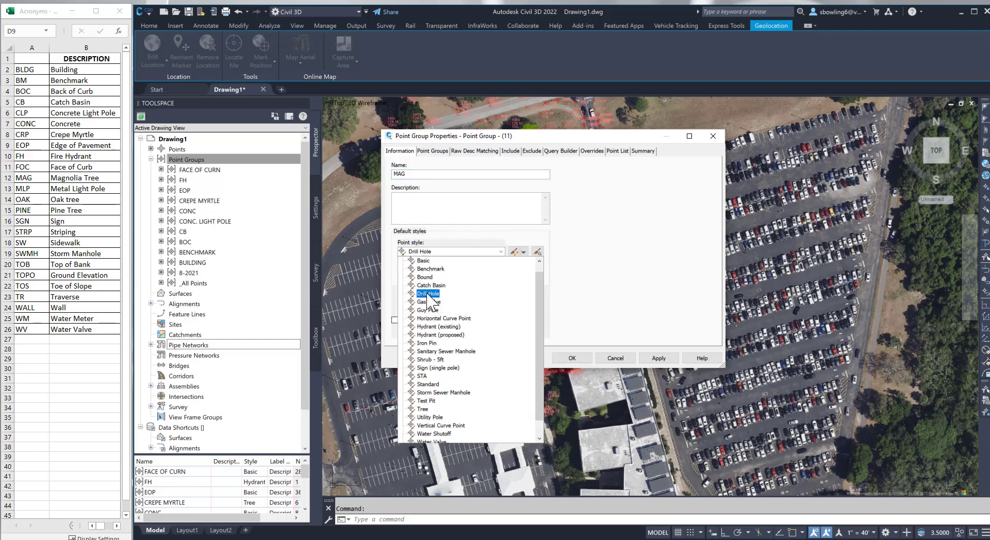
{"action": "left_click", "coordinate": [423, 408]}
Include points with raw descriptions matching MAG in the MAG group and save the group
{"action": "left_click", "coordinate": [512, 151]}
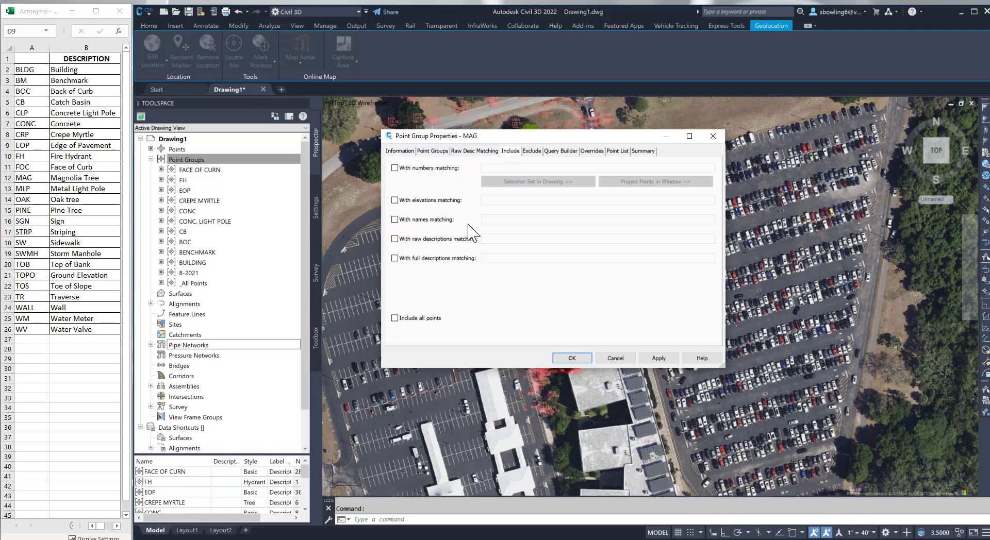
{"action": "left_click", "coordinate": [407, 238]}
{"action": "left_click", "coordinate": [499, 239]}
{"action": "type", "text": "MA"}
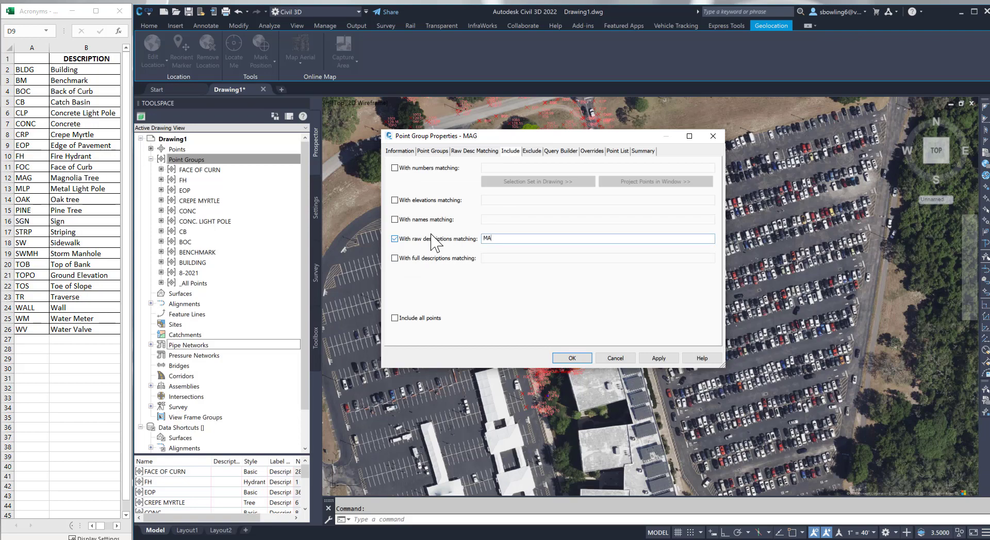
{"action": "type", "text": "G"}
{"action": "left_click", "coordinate": [572, 359]}
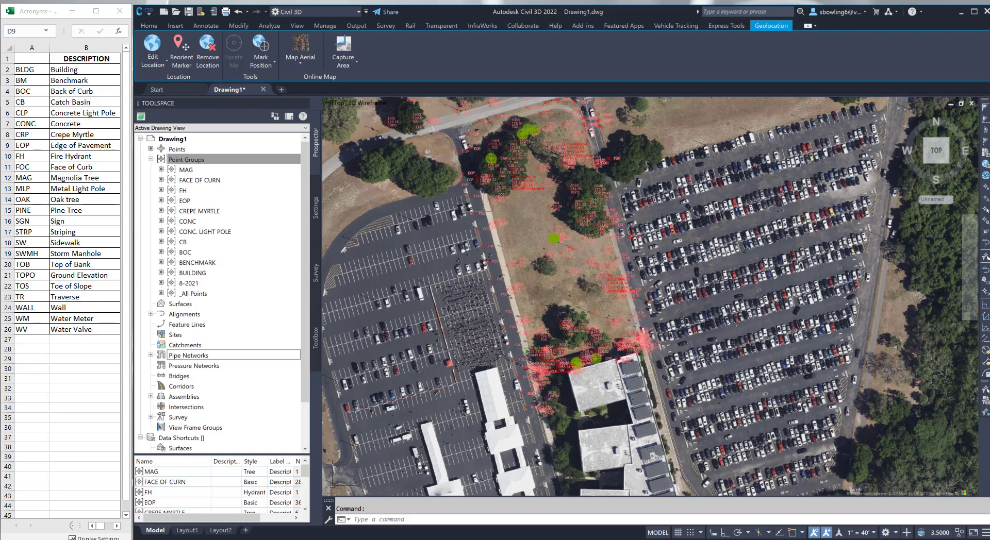
Create a point group named TREE that includes points with raw descriptions matching CRP, MAG, PINE, OAK
{"action": "right_click", "coordinate": [196, 162]}
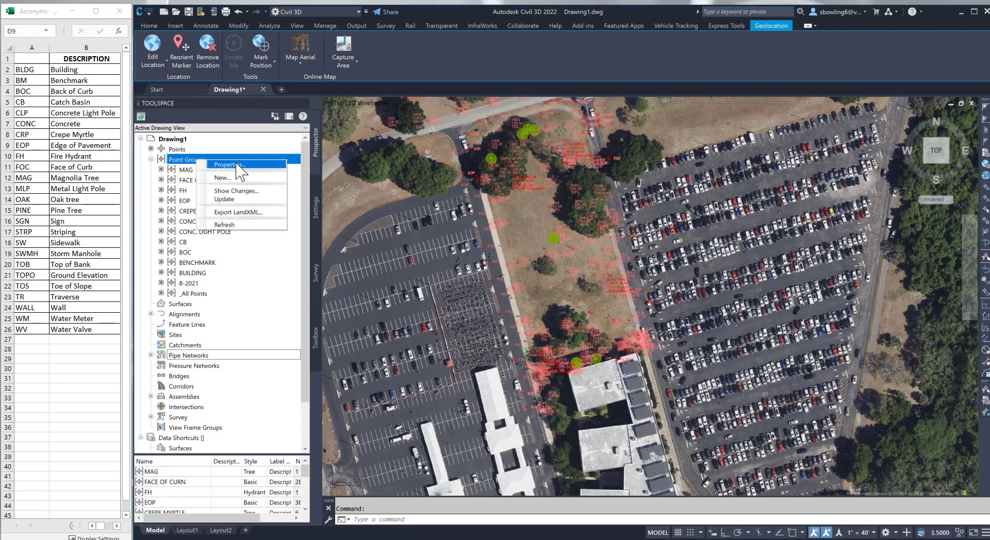
{"action": "left_click", "coordinate": [227, 177]}
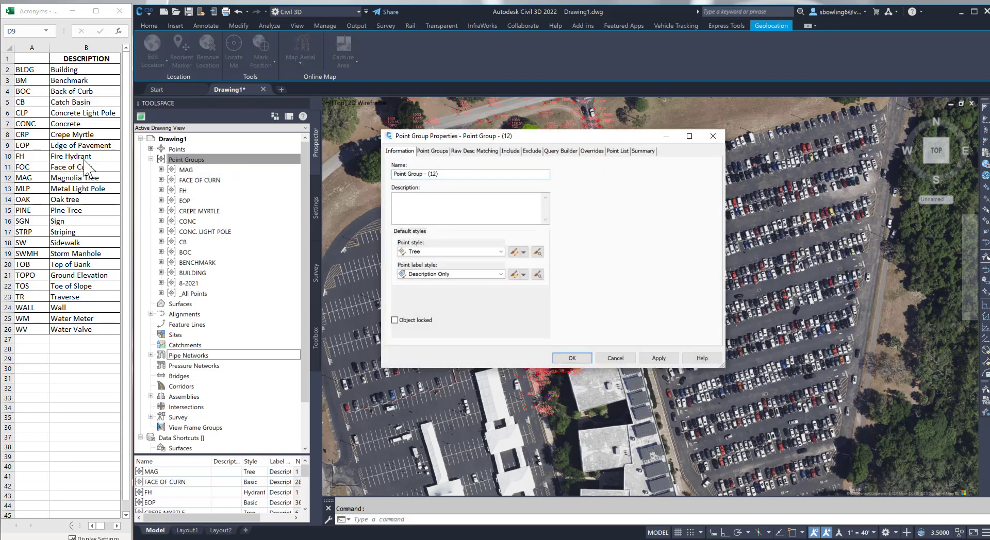
{"action": "type", "text": "TREE"}
{"action": "left_click", "coordinate": [517, 153]}
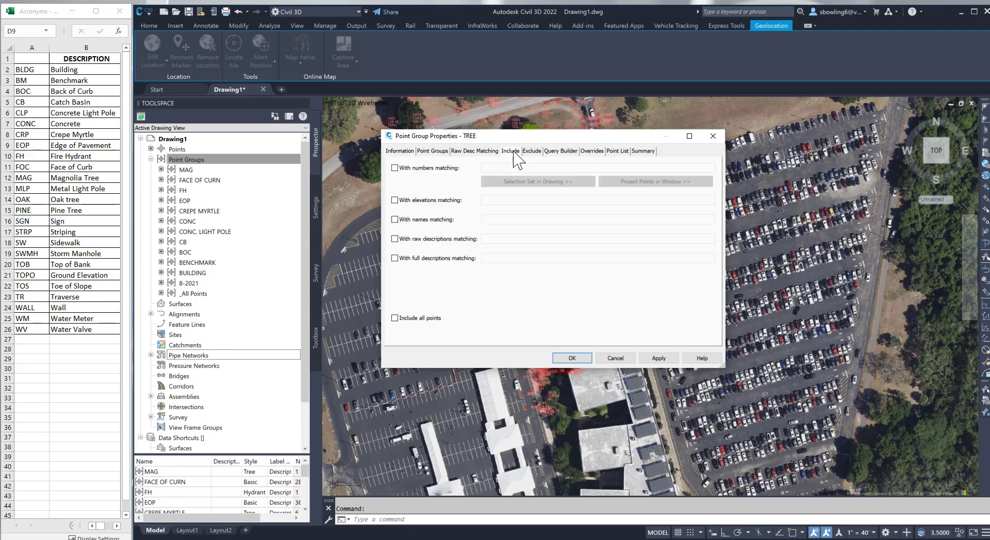
{"action": "left_click", "coordinate": [449, 238]}
{"action": "left_click", "coordinate": [490, 238]}
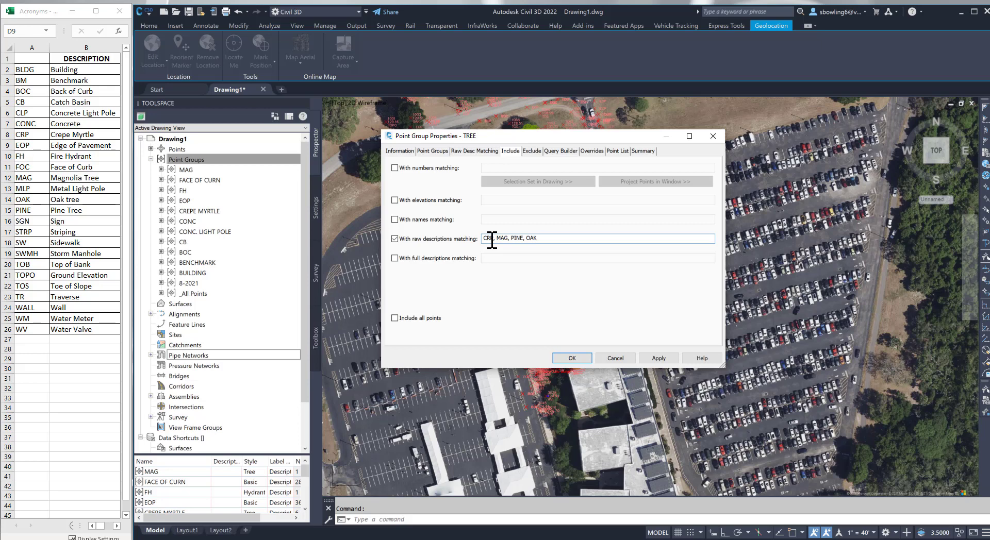
{"action": "left_click", "coordinate": [659, 358]}
{"action": "left_click", "coordinate": [572, 358]}
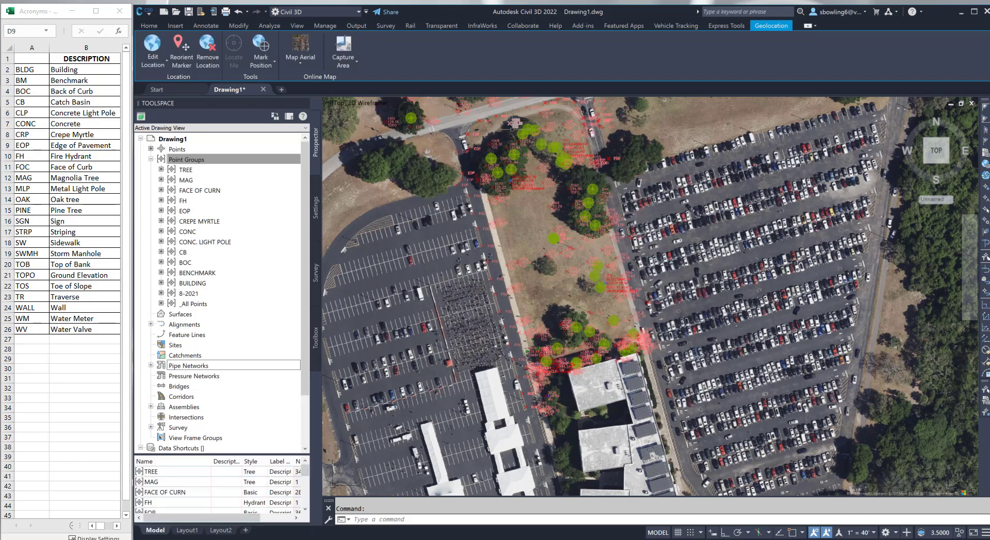
{"action": "scroll", "coordinate": [430, 110], "scroll_direction": "up", "scroll_amount": 4}
{"action": "scroll", "coordinate": [432, 134], "scroll_direction": "down", "scroll_amount": 4}
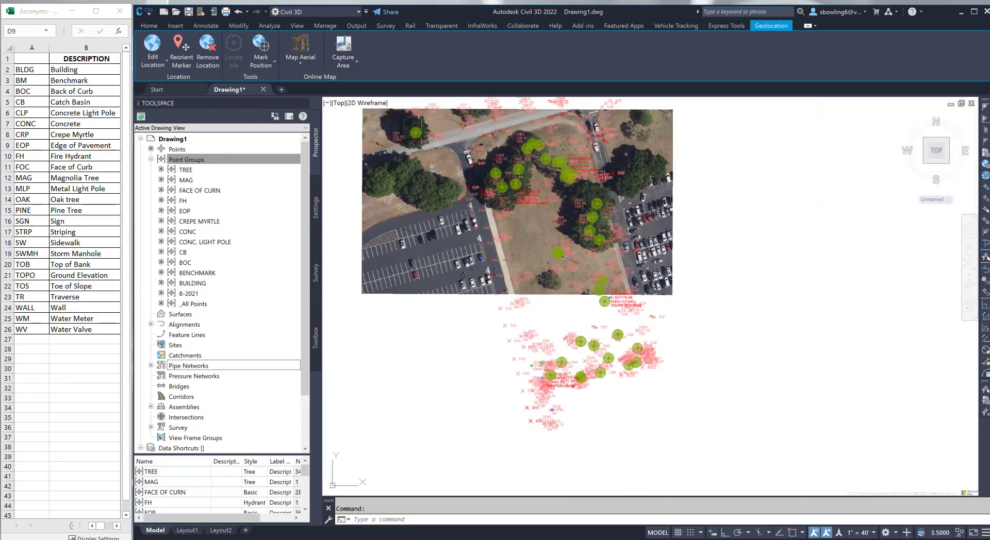
Start a new point group named NO SHOW with both the point style and the point label style set to <none>
{"action": "right_click", "coordinate": [200, 163]}
{"action": "left_click", "coordinate": [227, 179]}
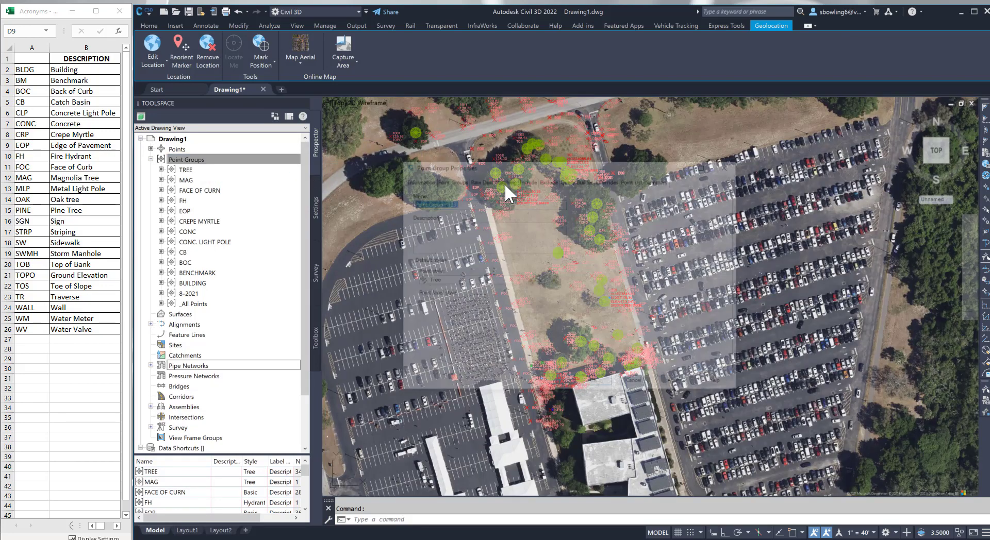
{"action": "left_click_drag", "start_coordinate": [447, 174], "coordinate": [373, 180]}
{"action": "type", "text": "NO SHOW"}
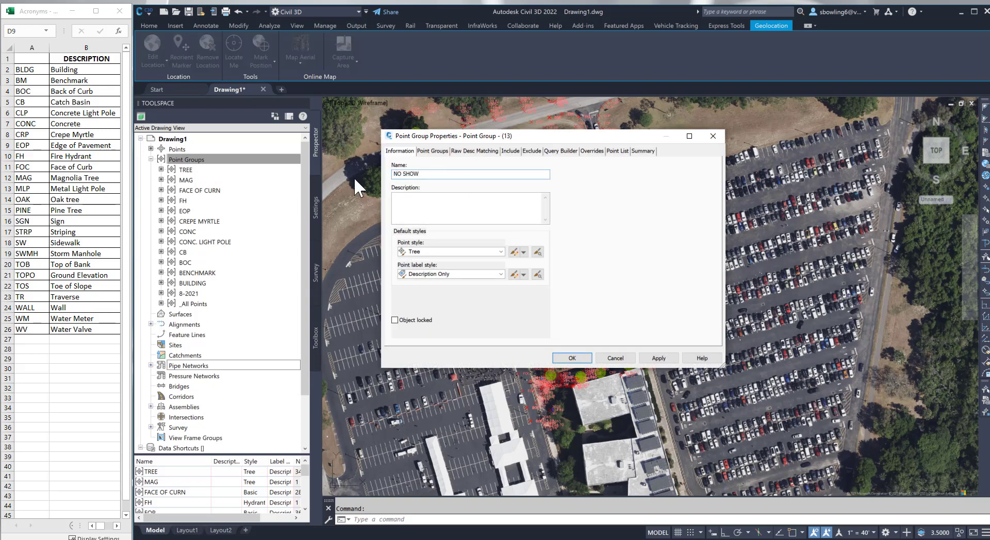
{"action": "left_click", "coordinate": [453, 252]}
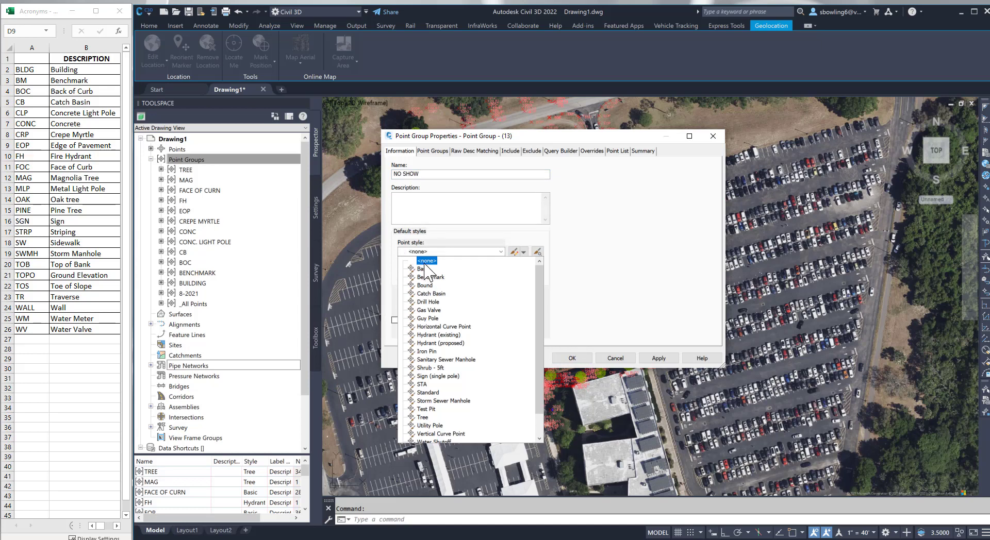
{"action": "left_click", "coordinate": [426, 261]}
{"action": "left_click", "coordinate": [422, 270]}
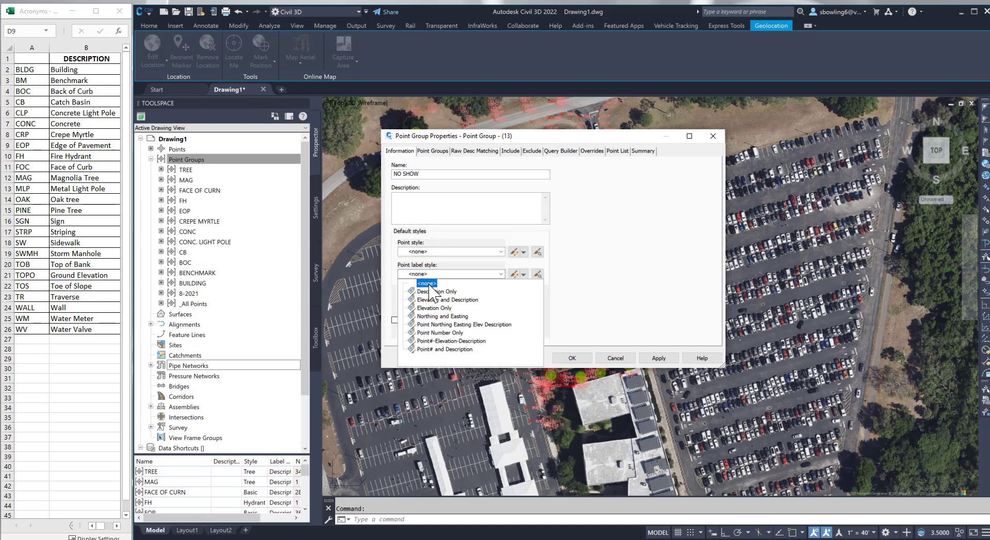
{"action": "left_click", "coordinate": [429, 284]}
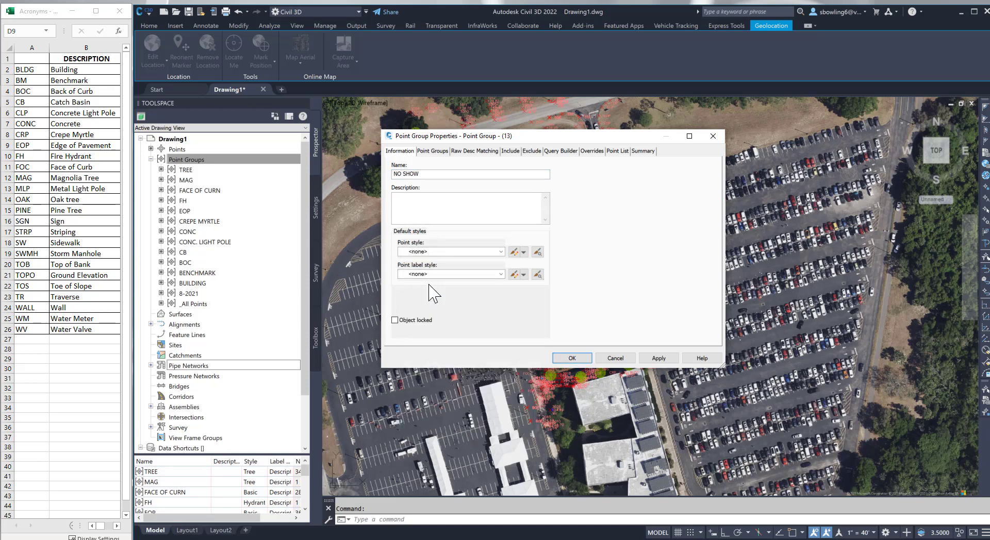
Include all points in the NO SHOW group and save the group
{"action": "left_click", "coordinate": [511, 151]}
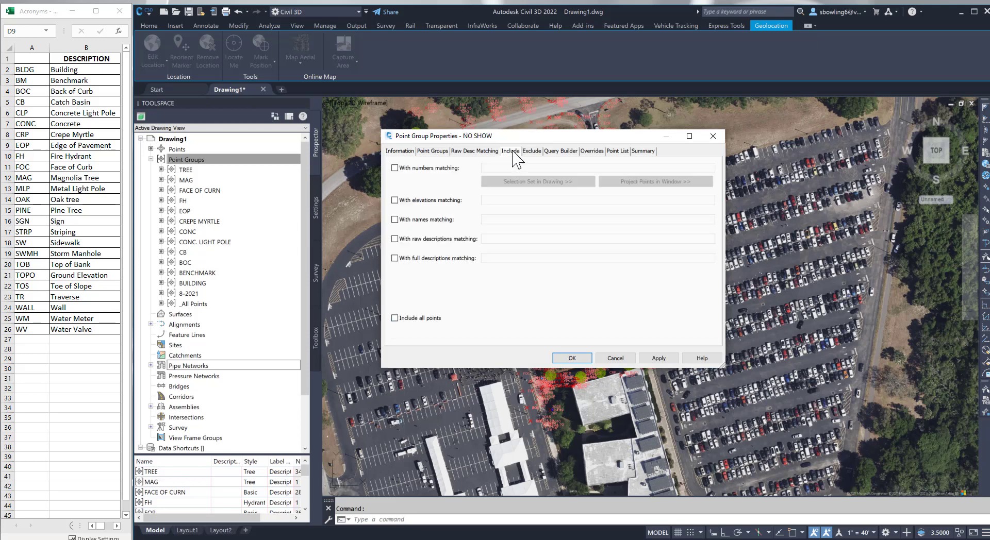
{"action": "left_click", "coordinate": [400, 320]}
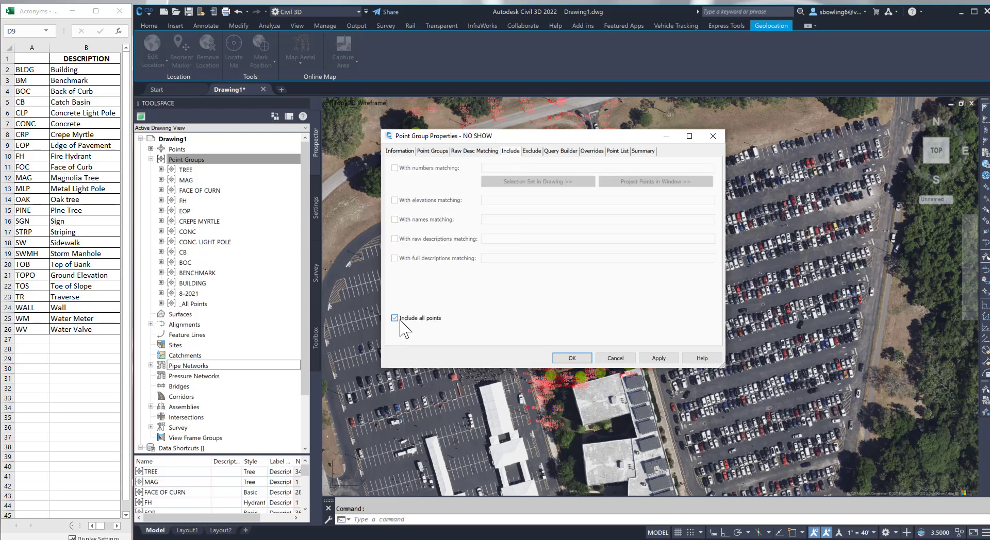
{"action": "left_click", "coordinate": [658, 359]}
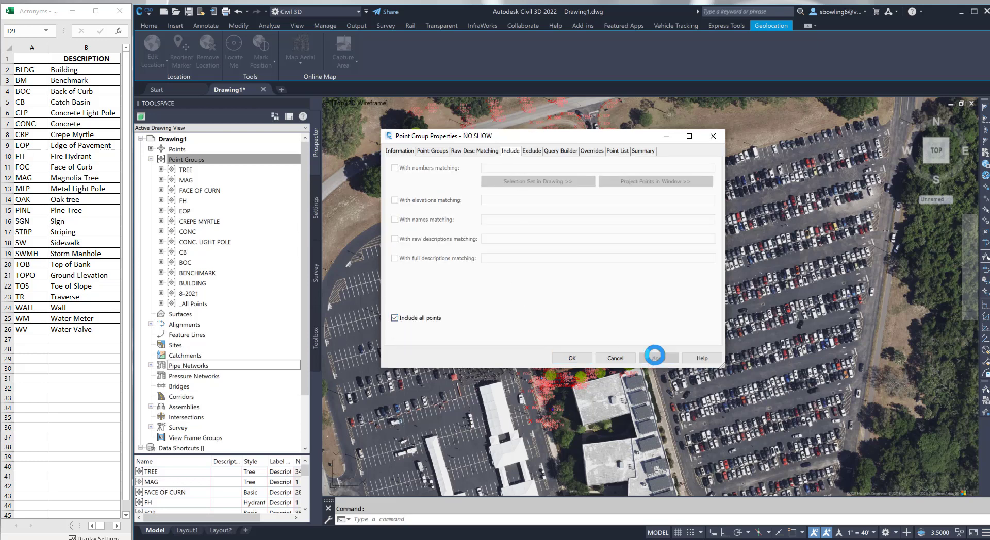
{"action": "left_click", "coordinate": [580, 359]}
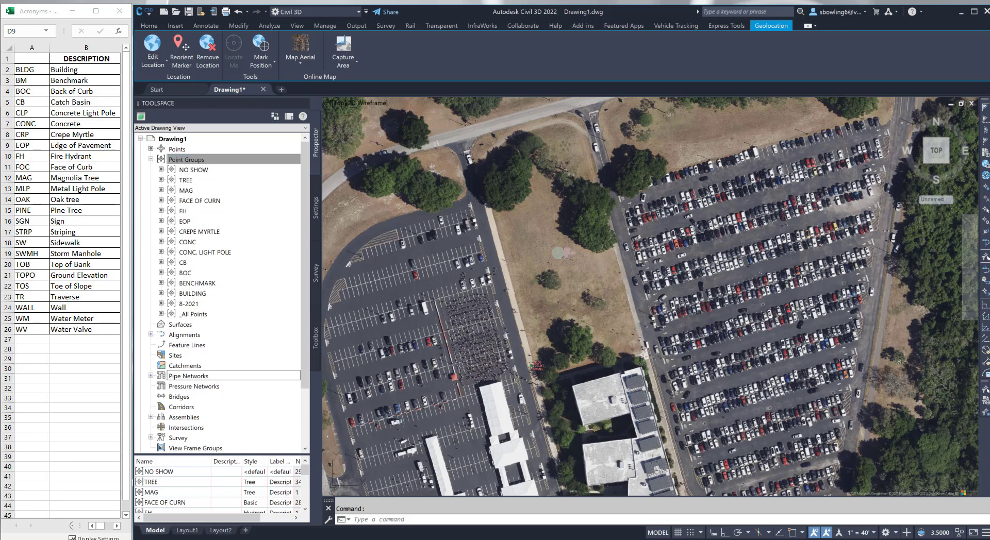
Select the traverse point in the grassy area to examine its symbol and label up close, and widen the Toolspace
{"action": "scroll", "coordinate": [536, 367], "scroll_direction": "up", "scroll_amount": 3}
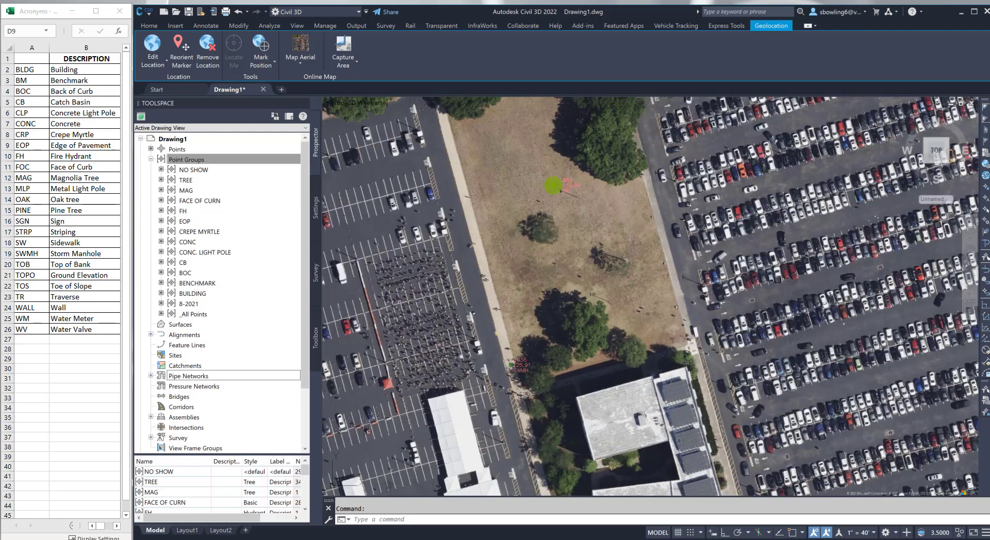
{"action": "left_click", "coordinate": [553, 184]}
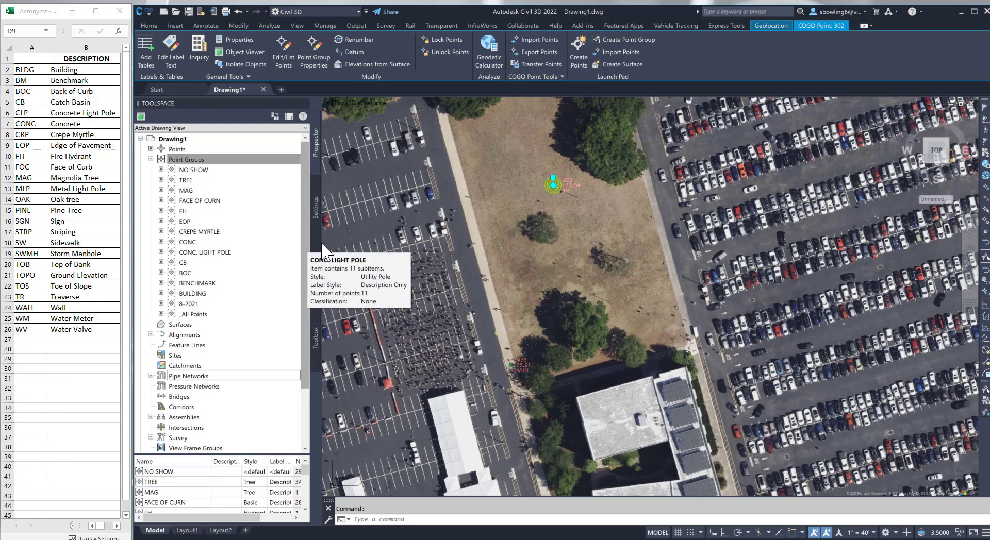
{"action": "left_click_drag", "start_coordinate": [300, 258], "coordinate": [413, 243]}
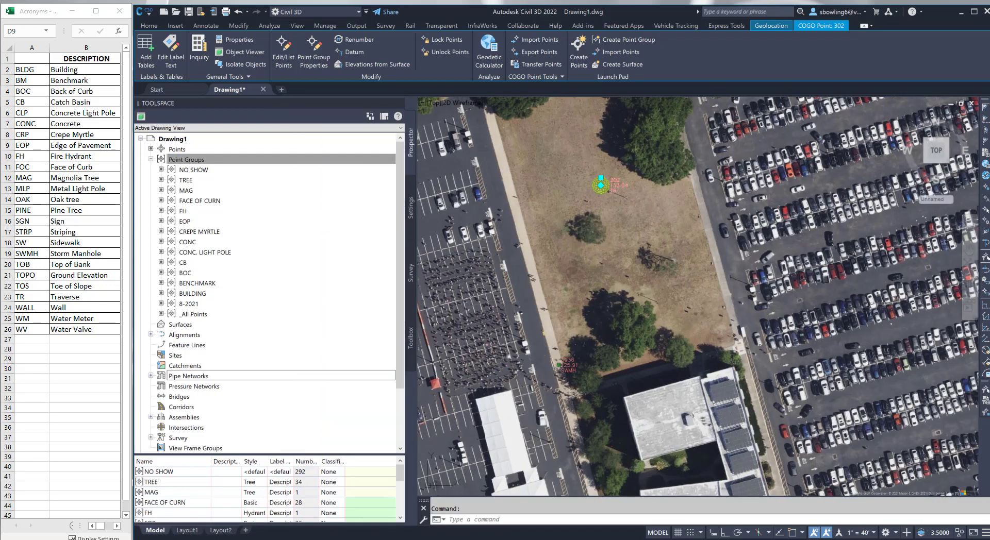
{"action": "scroll", "coordinate": [611, 180], "scroll_direction": "up", "scroll_amount": 4}
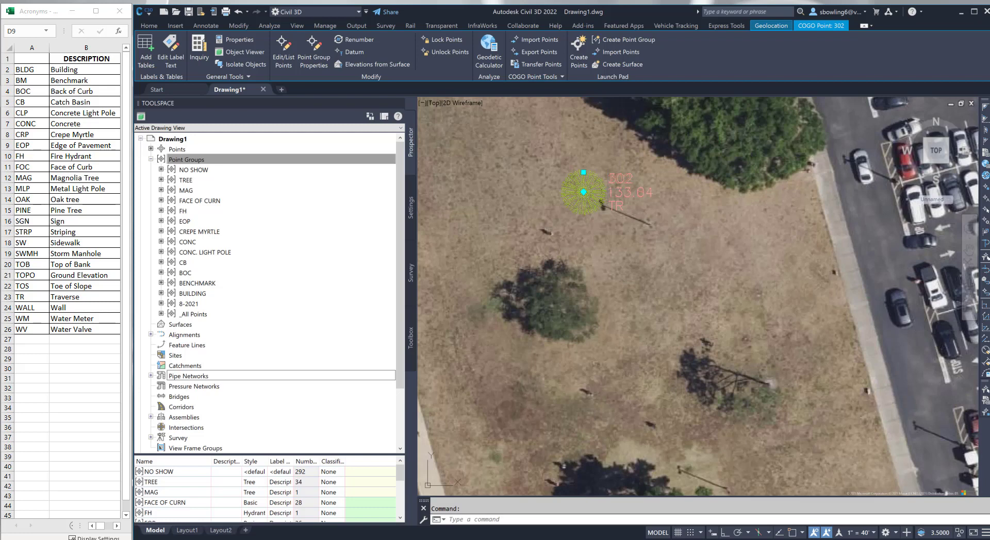
Open the NO SHOW group's points for editing and sort them by Style to find the points with individually assigned styles
{"action": "left_click", "coordinate": [192, 171]}
{"action": "right_click", "coordinate": [192, 171]}
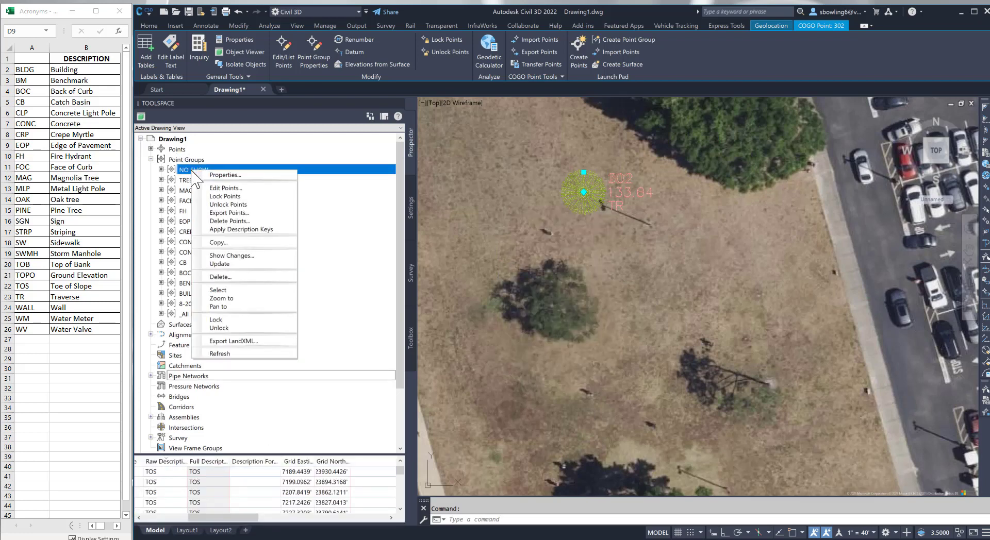
{"action": "left_click", "coordinate": [225, 188]}
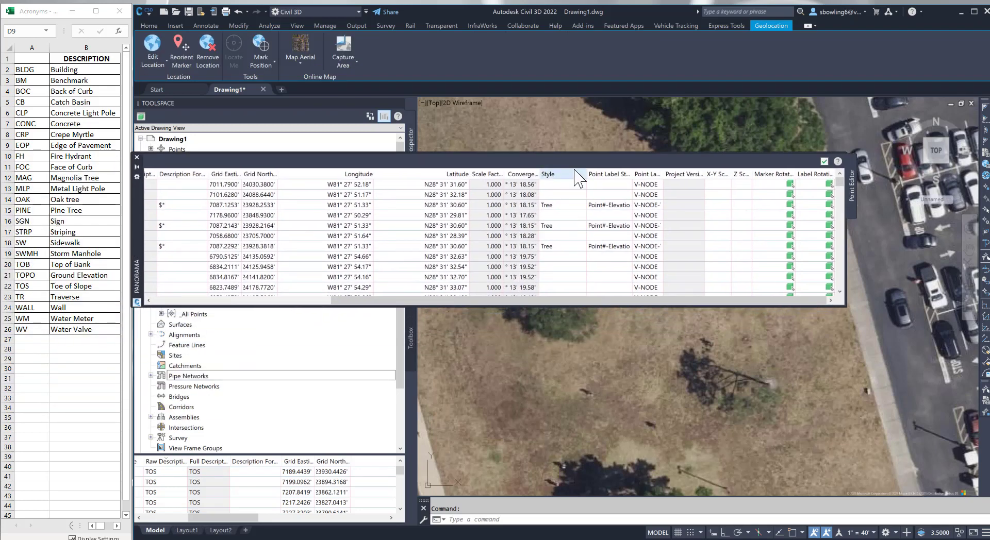
{"action": "left_click_drag", "start_coordinate": [360, 301], "coordinate": [211, 300]}
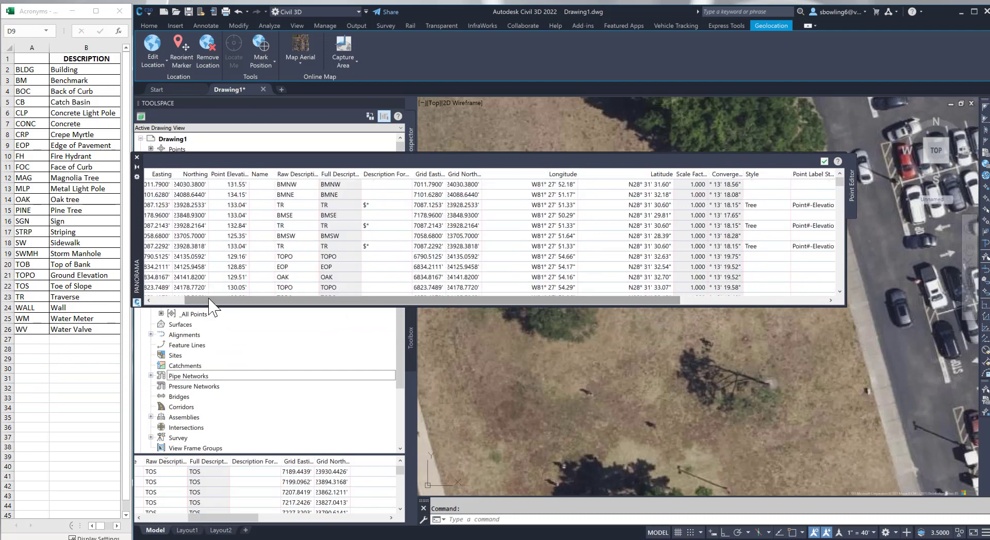
{"action": "left_click", "coordinate": [762, 174]}
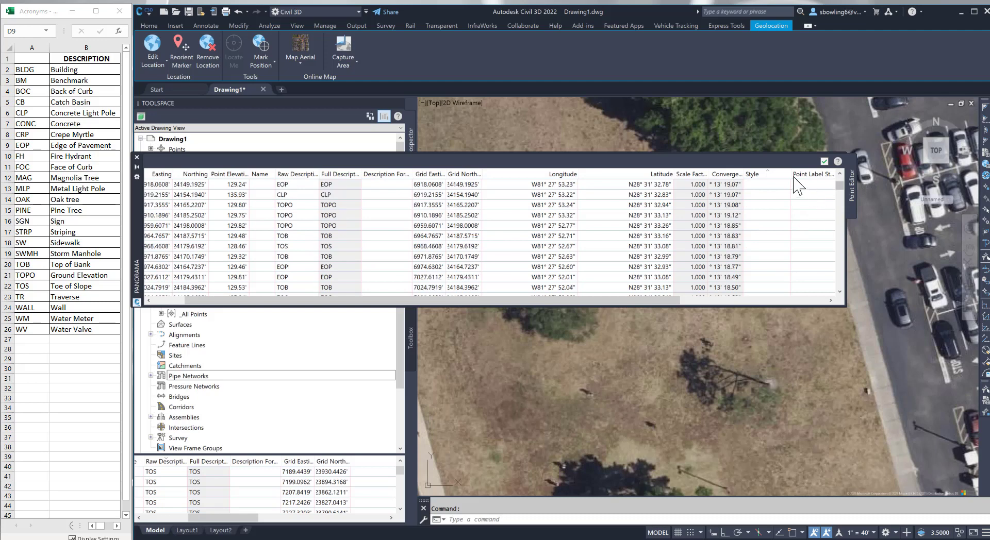
{"action": "left_click_drag", "start_coordinate": [840, 186], "coordinate": [839, 172]}
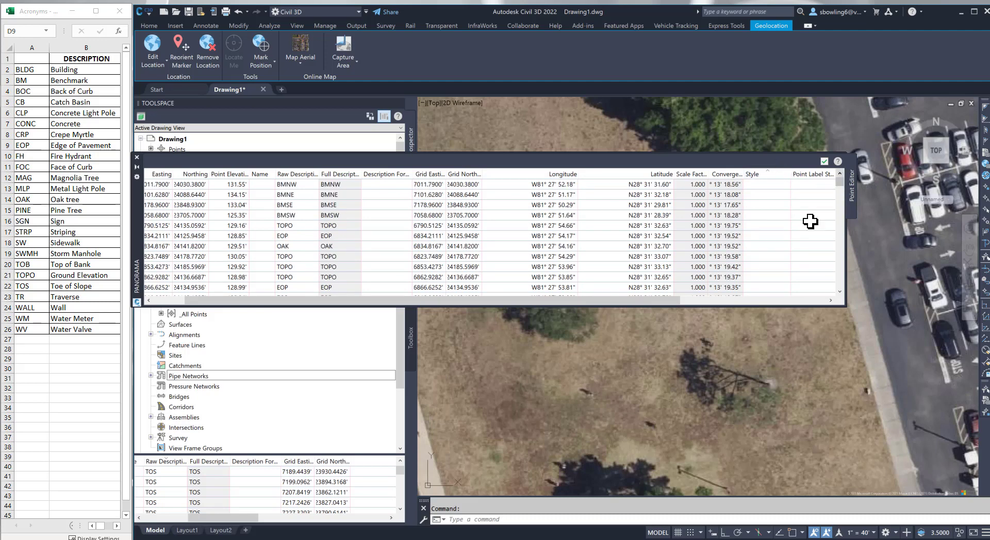
{"action": "scroll", "coordinate": [803, 230], "scroll_direction": "down", "scroll_amount": 5}
{"action": "scroll", "coordinate": [798, 253], "scroll_direction": "down", "scroll_amount": 10}
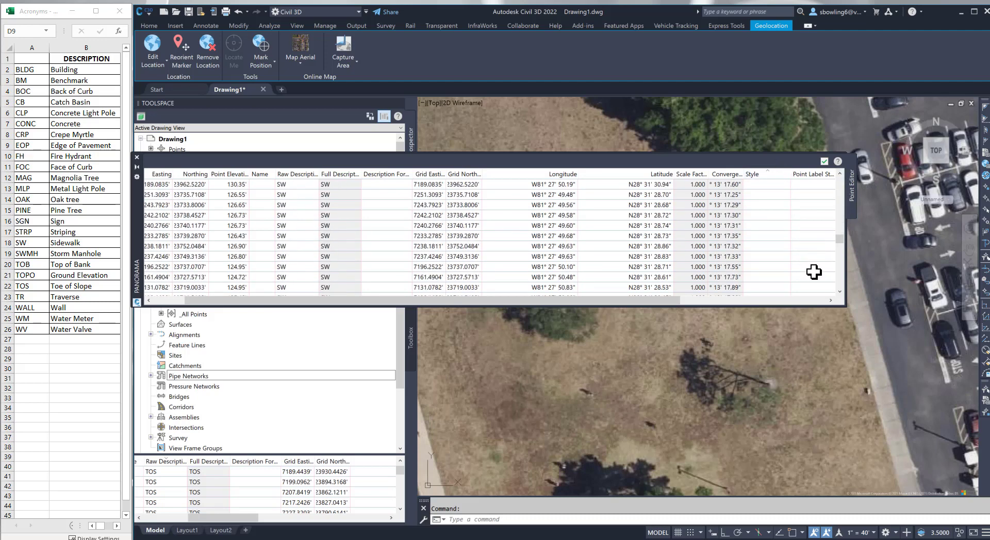
{"action": "scroll", "coordinate": [807, 291], "scroll_direction": "down", "scroll_amount": 10}
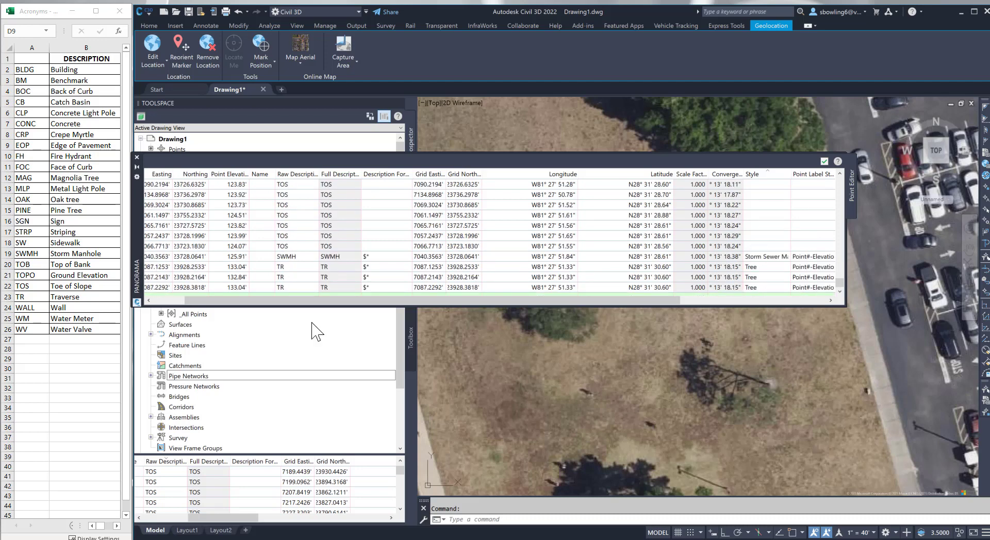
Set the point style of all points in the NO SHOW group to <none>
{"action": "left_click", "coordinate": [149, 300]}
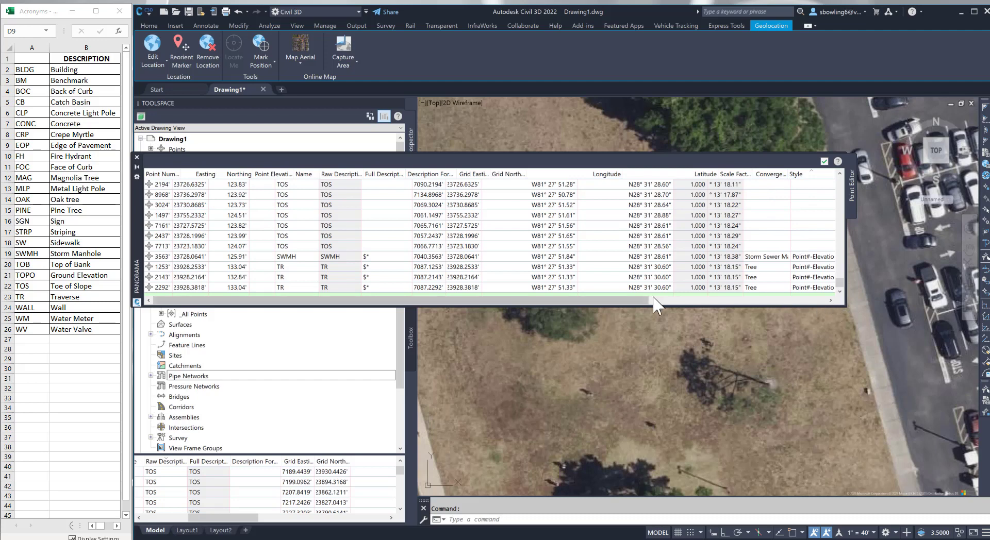
{"action": "left_click_drag", "start_coordinate": [641, 299], "coordinate": [734, 299]}
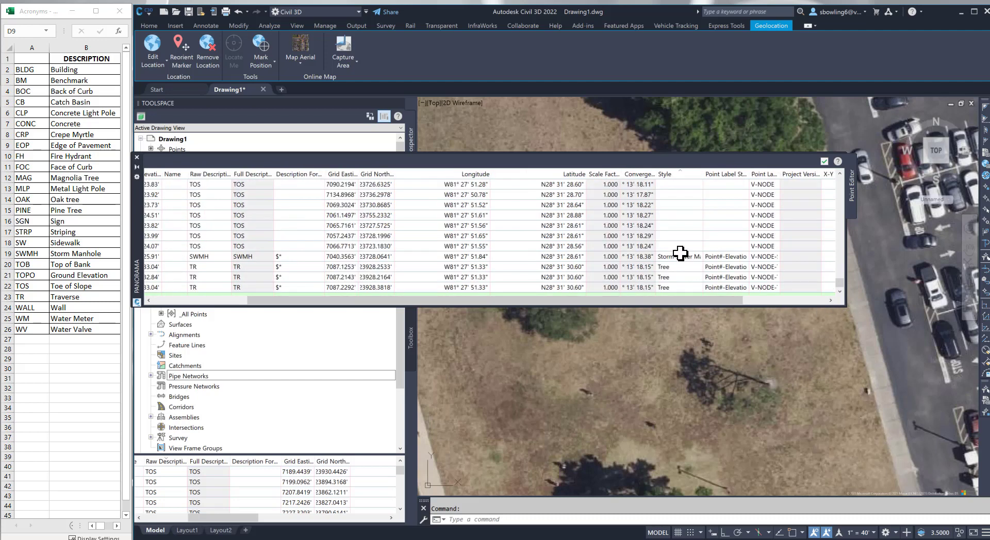
{"action": "left_click", "coordinate": [687, 175]}
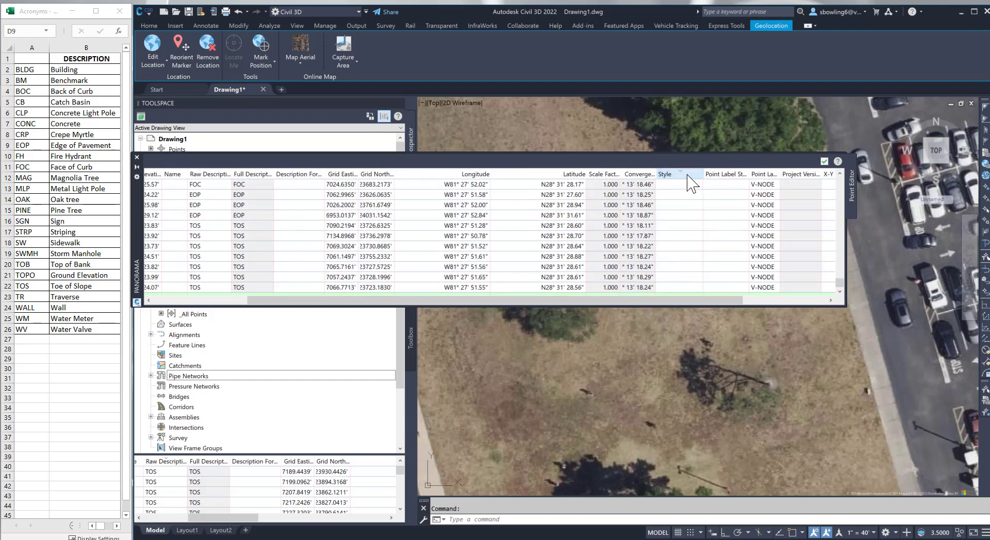
{"action": "scroll", "coordinate": [811, 279], "scroll_direction": "down", "scroll_amount": 2}
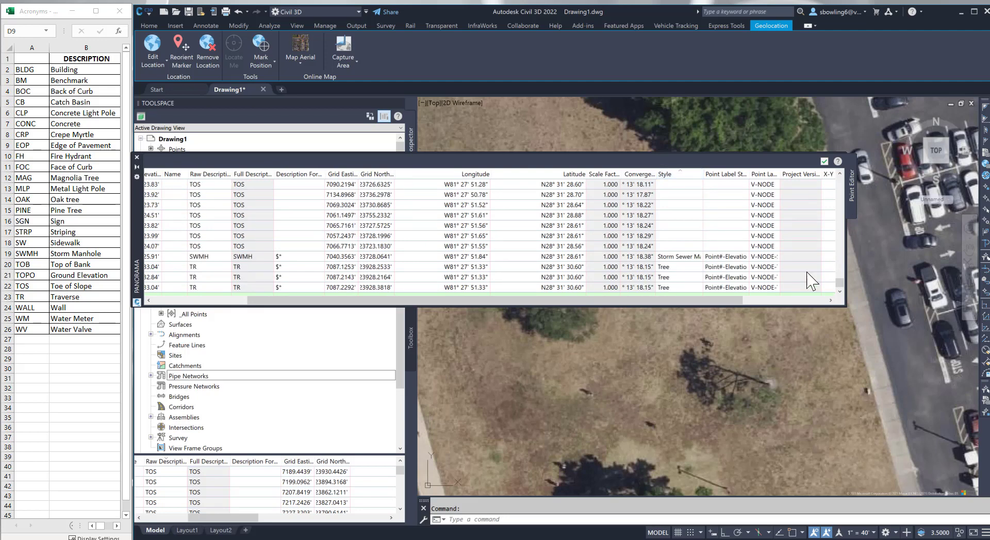
{"action": "right_click", "coordinate": [691, 176]}
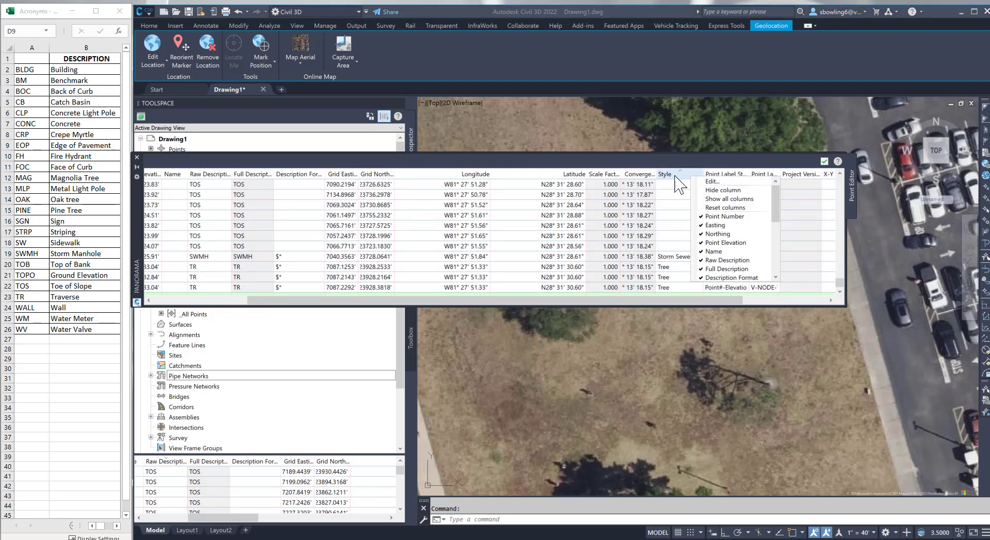
{"action": "left_click", "coordinate": [678, 161]}
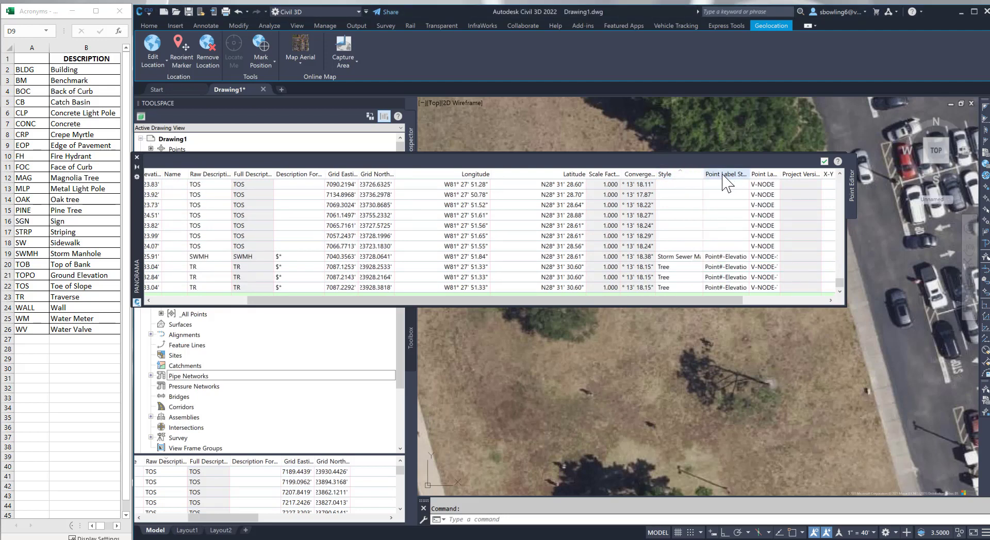
{"action": "right_click", "coordinate": [684, 175]}
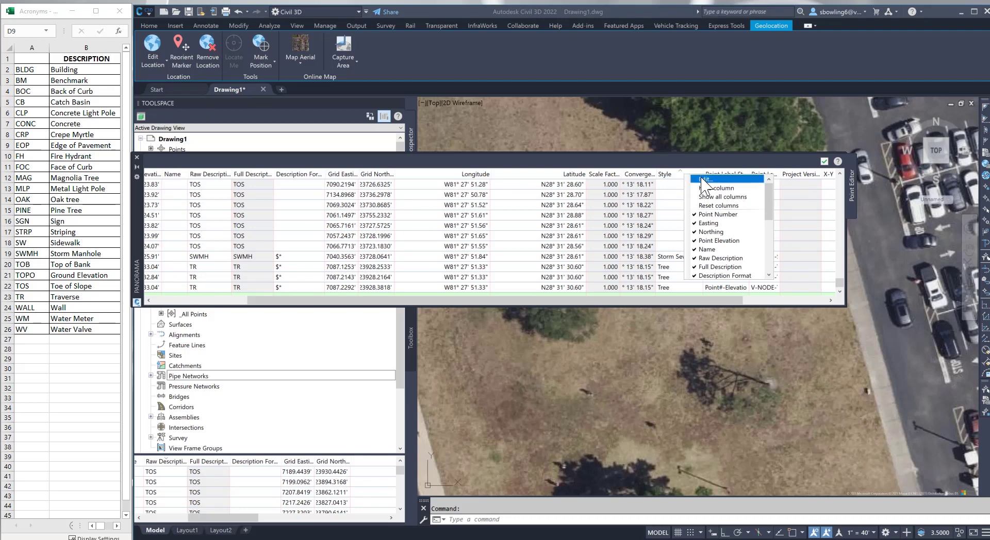
{"action": "left_click", "coordinate": [702, 178]}
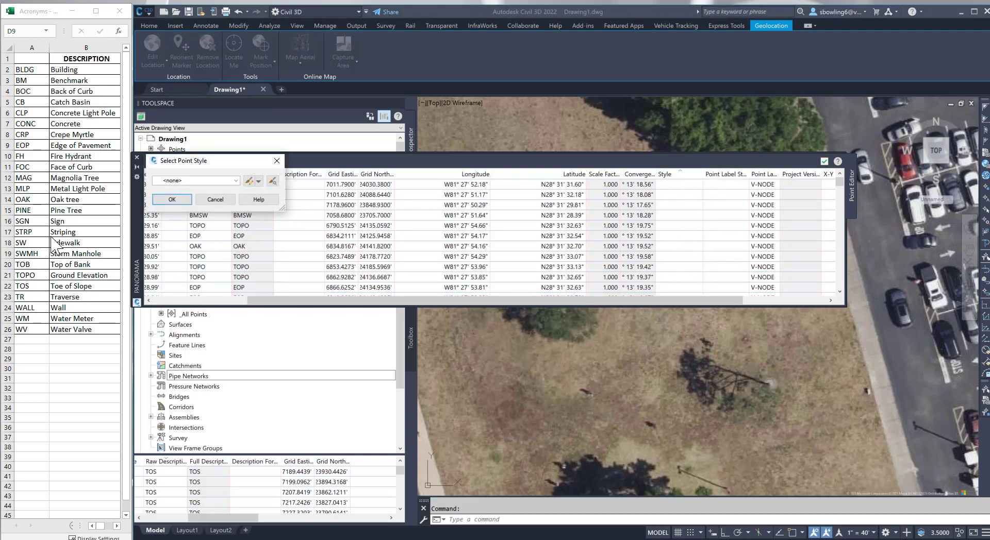
{"action": "left_click", "coordinate": [173, 199]}
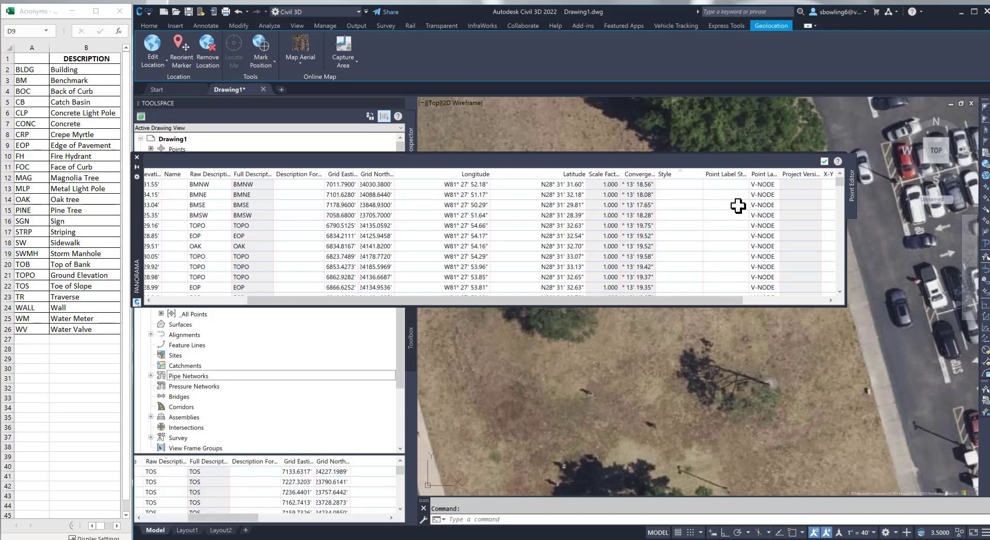
Set the point label style of all points in the NO SHOW group to <none> and close the point editor
{"action": "scroll", "coordinate": [735, 214], "scroll_direction": "down", "scroll_amount": 5}
{"action": "scroll", "coordinate": [736, 242], "scroll_direction": "down", "scroll_amount": 10}
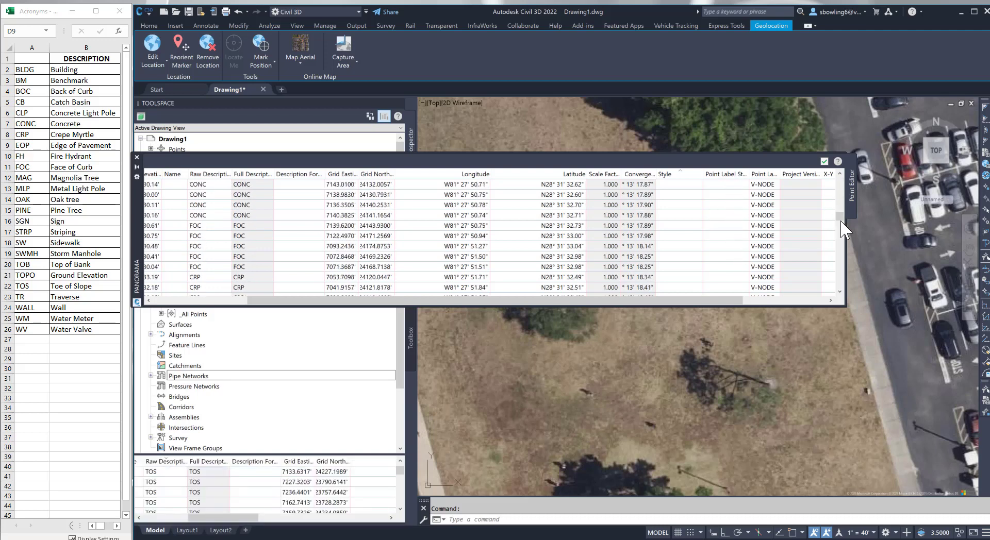
{"action": "scroll", "coordinate": [789, 256], "scroll_direction": "down", "scroll_amount": 10}
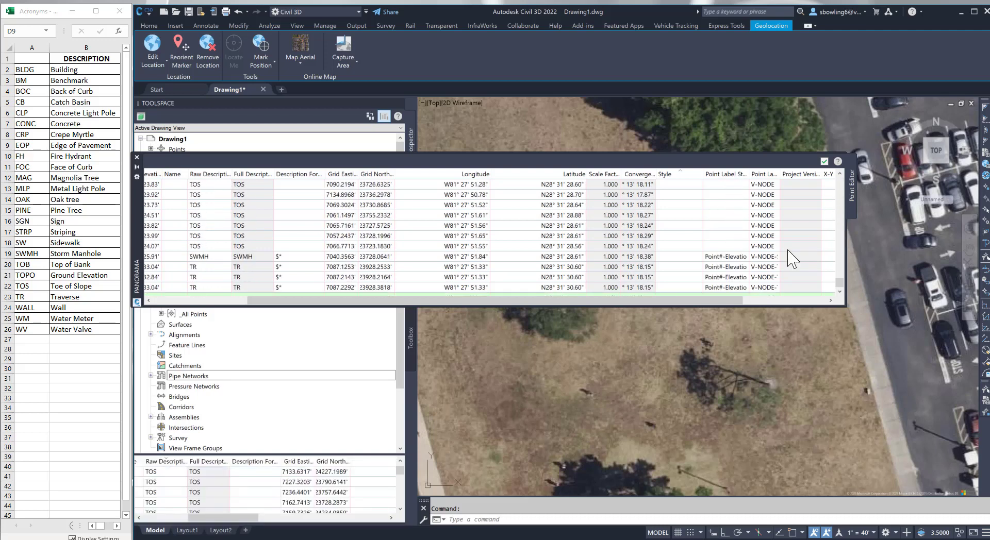
{"action": "right_click", "coordinate": [727, 178]}
{"action": "left_click", "coordinate": [747, 185]}
{"action": "left_click", "coordinate": [171, 200]}
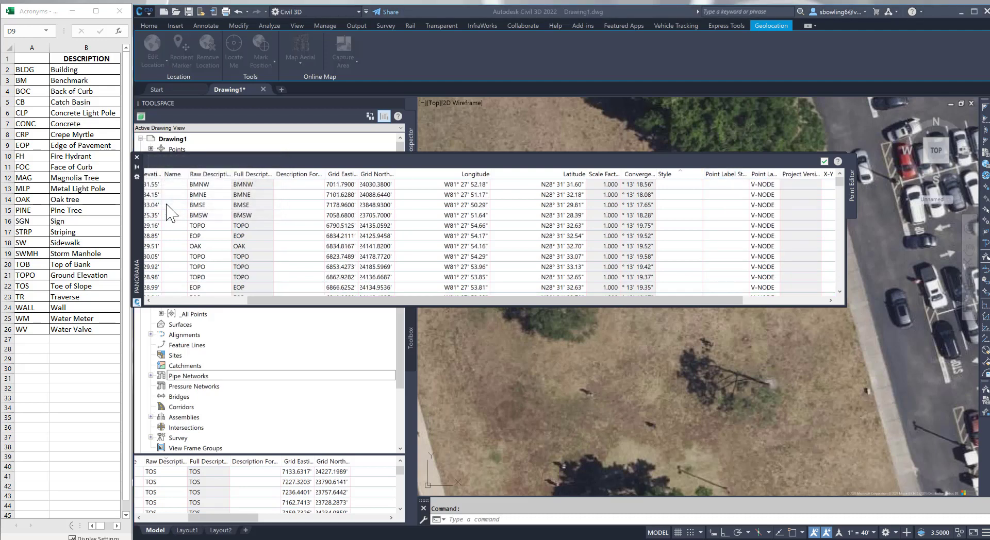
{"action": "left_click", "coordinate": [136, 157]}
{"action": "scroll", "coordinate": [686, 270], "scroll_direction": "down", "scroll_amount": 2}
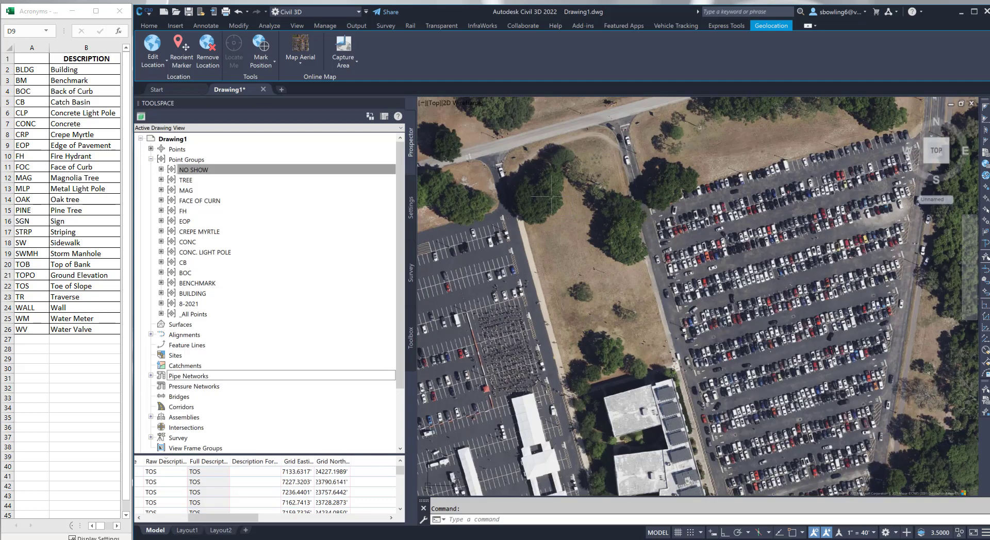
Move the TREE group to the top of the point group display order, above NO SHOW, and apply the change
{"action": "left_click", "coordinate": [273, 171]}
{"action": "left_click", "coordinate": [195, 161]}
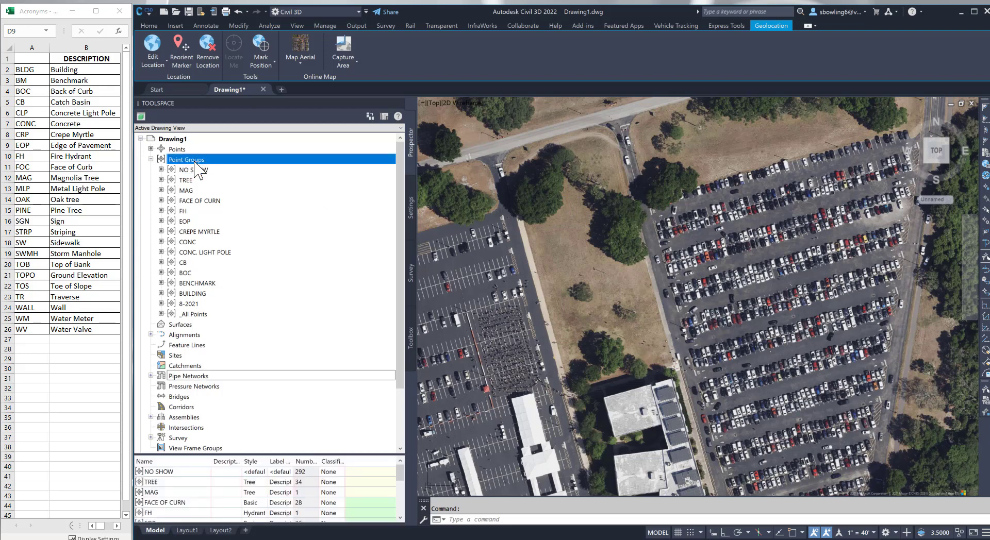
{"action": "right_click", "coordinate": [195, 164]}
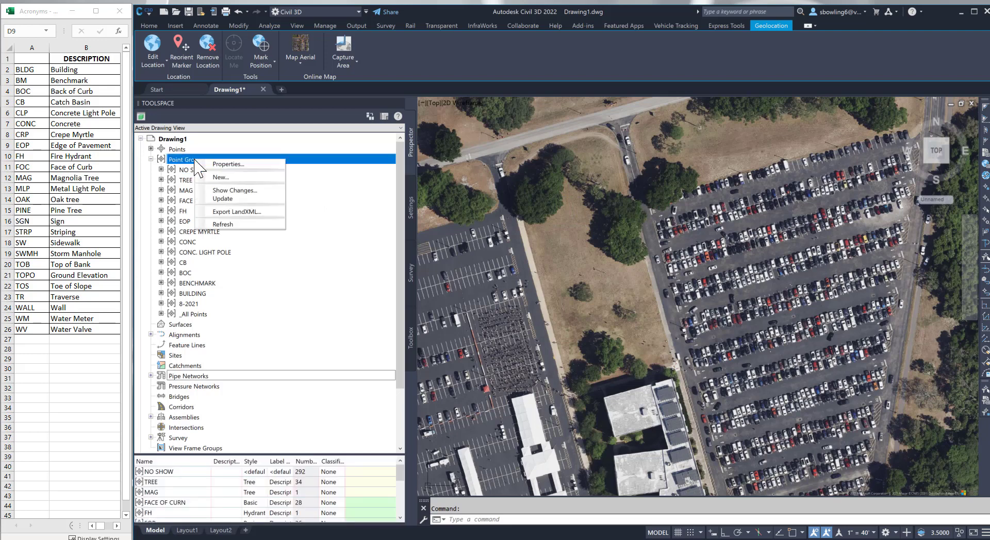
{"action": "left_click", "coordinate": [237, 165]}
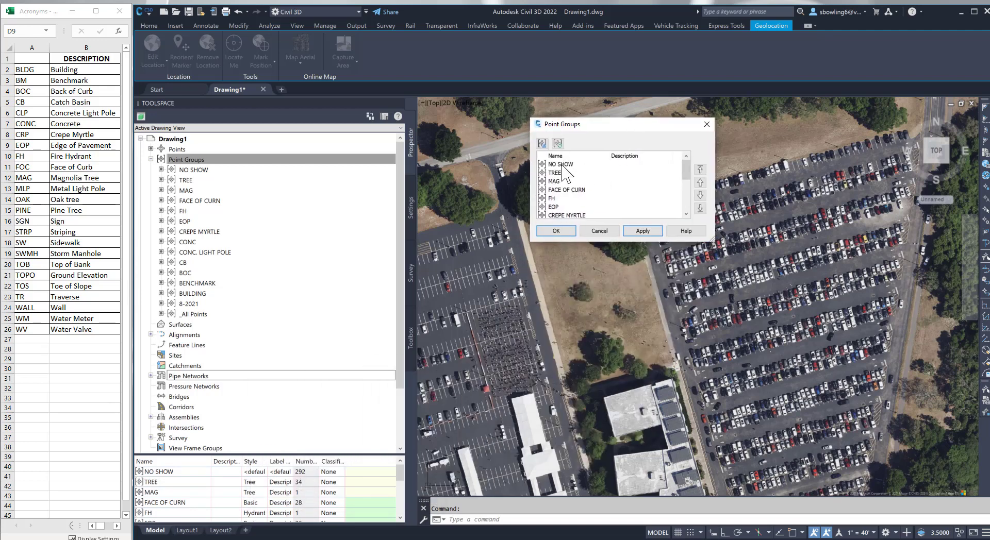
{"action": "left_click", "coordinate": [562, 165]}
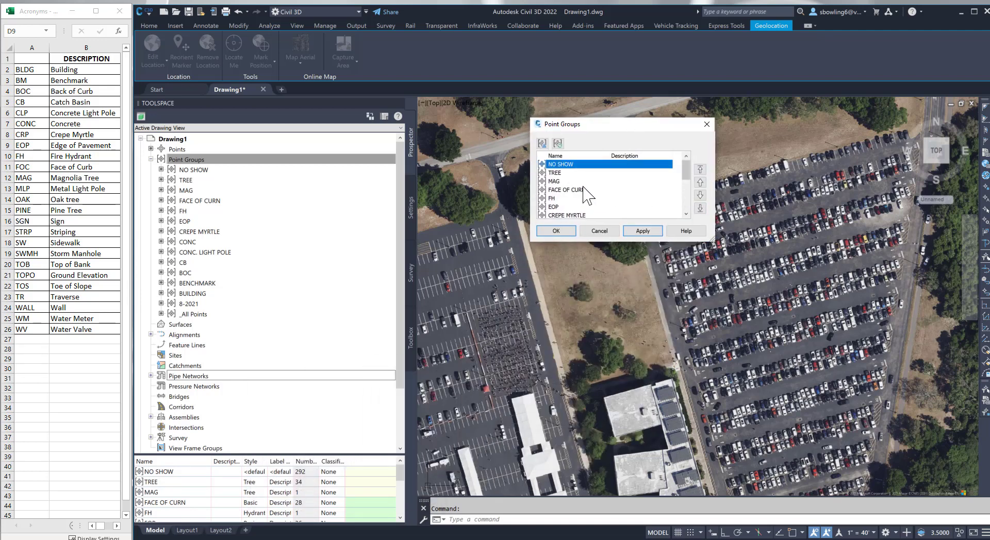
{"action": "left_click", "coordinate": [559, 172]}
{"action": "left_click", "coordinate": [699, 170]}
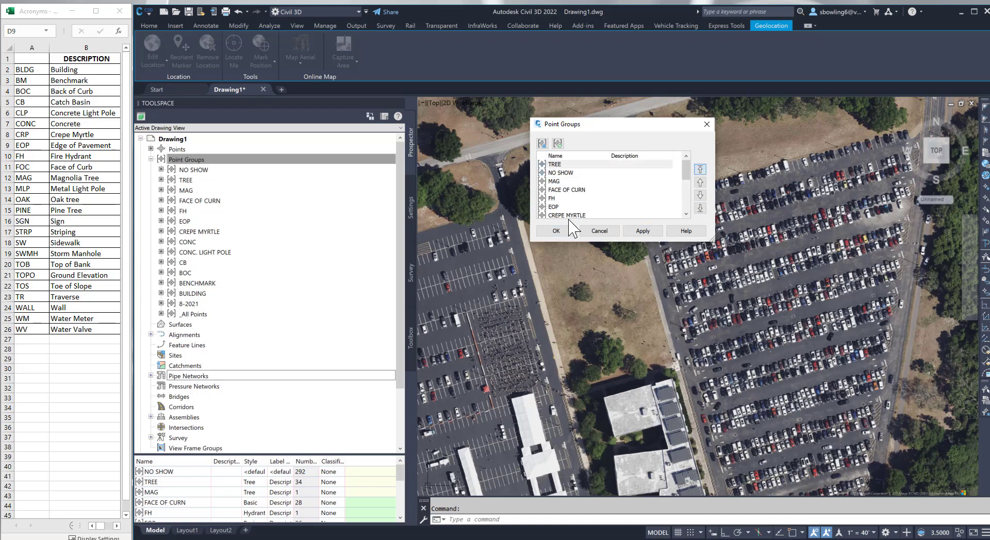
{"action": "left_click", "coordinate": [641, 230]}
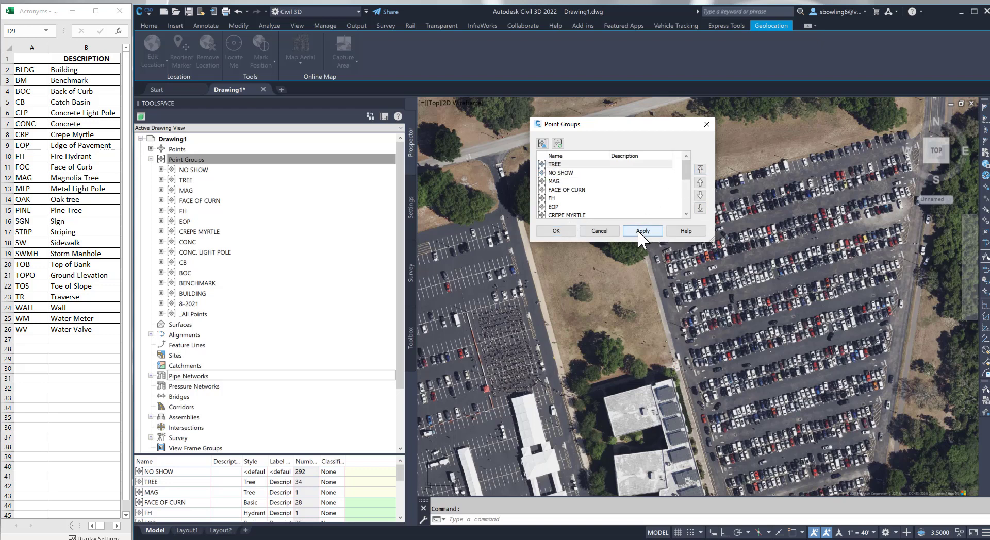
{"action": "left_click", "coordinate": [556, 231]}
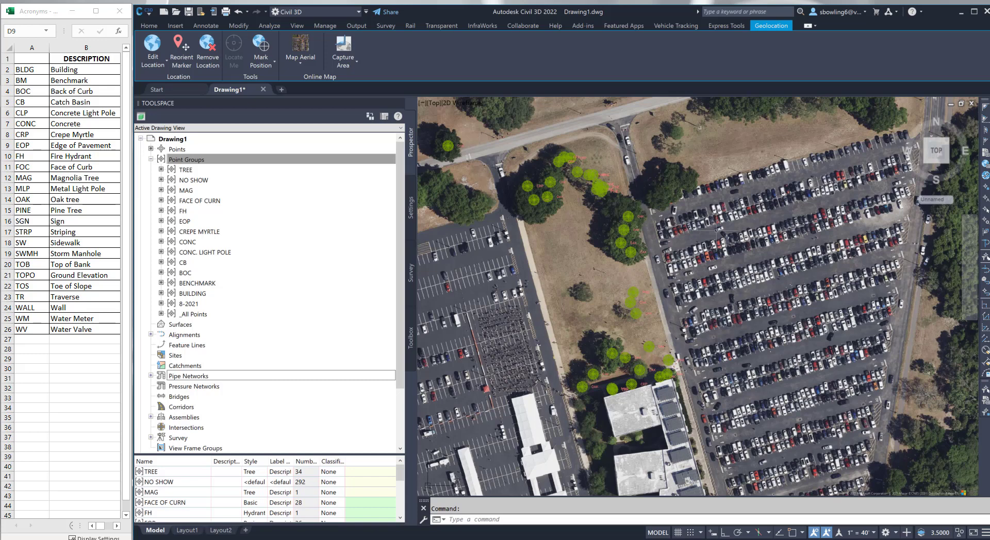
Reorder the point groups so that TREE is last and EOP is first, and inspect the points displayed over the aerial image
{"action": "right_click", "coordinate": [213, 160]}
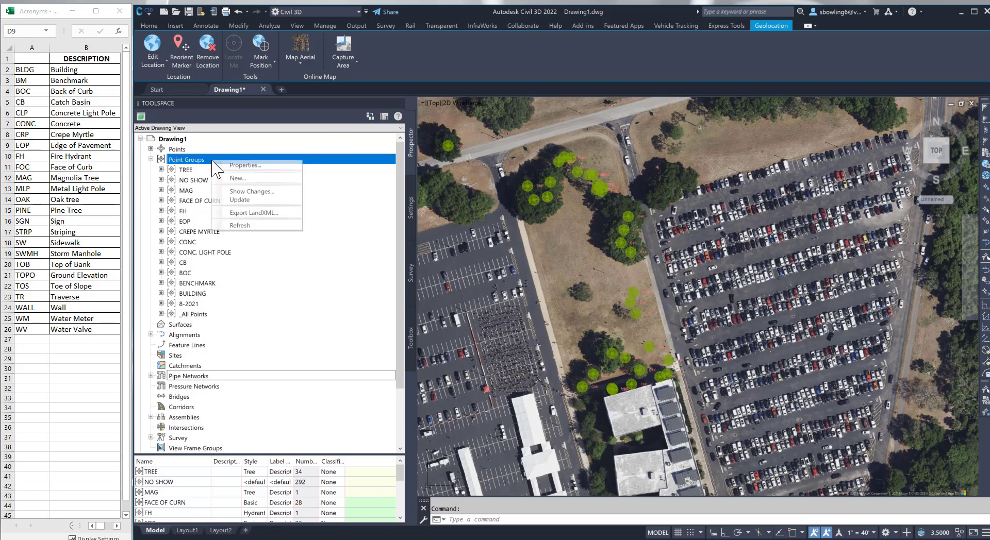
{"action": "left_click", "coordinate": [244, 165]}
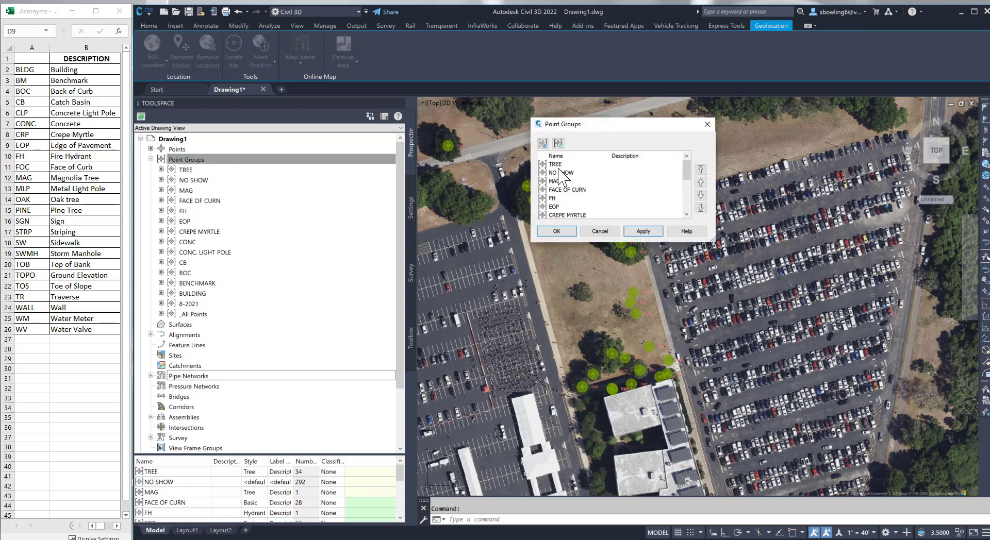
{"action": "left_click", "coordinate": [701, 209]}
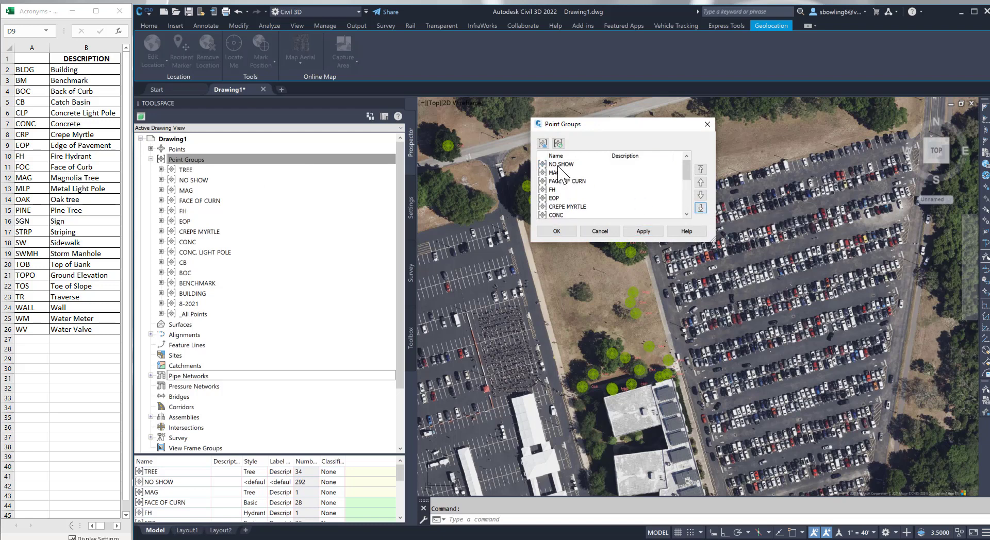
{"action": "scroll", "coordinate": [557, 182], "scroll_direction": "down", "scroll_amount": 1}
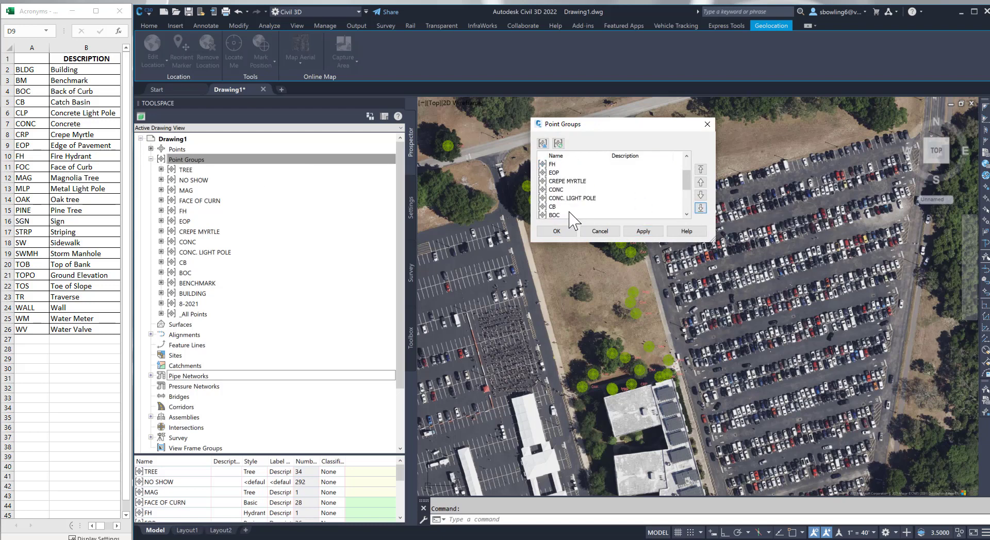
{"action": "left_click", "coordinate": [554, 173]}
{"action": "left_click", "coordinate": [699, 169]}
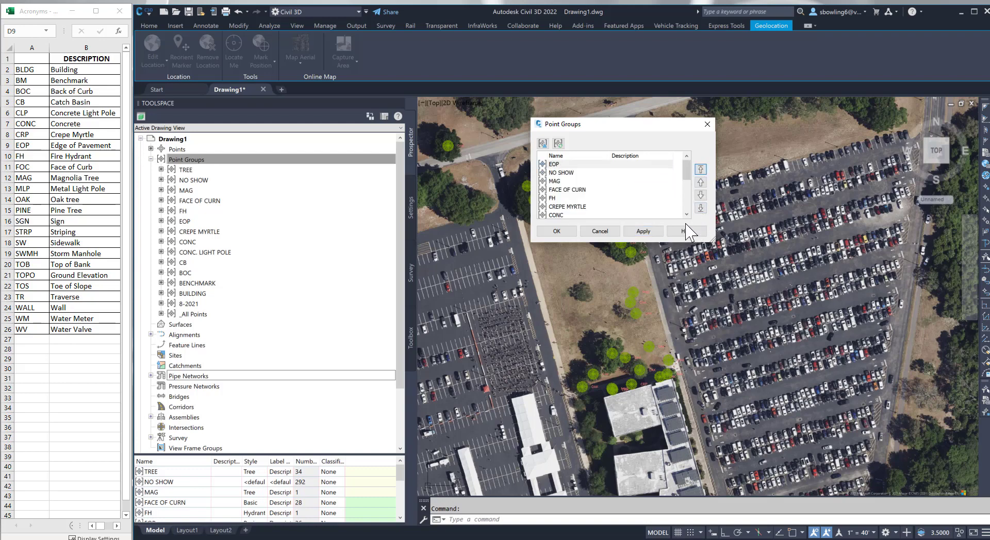
{"action": "left_click", "coordinate": [561, 230]}
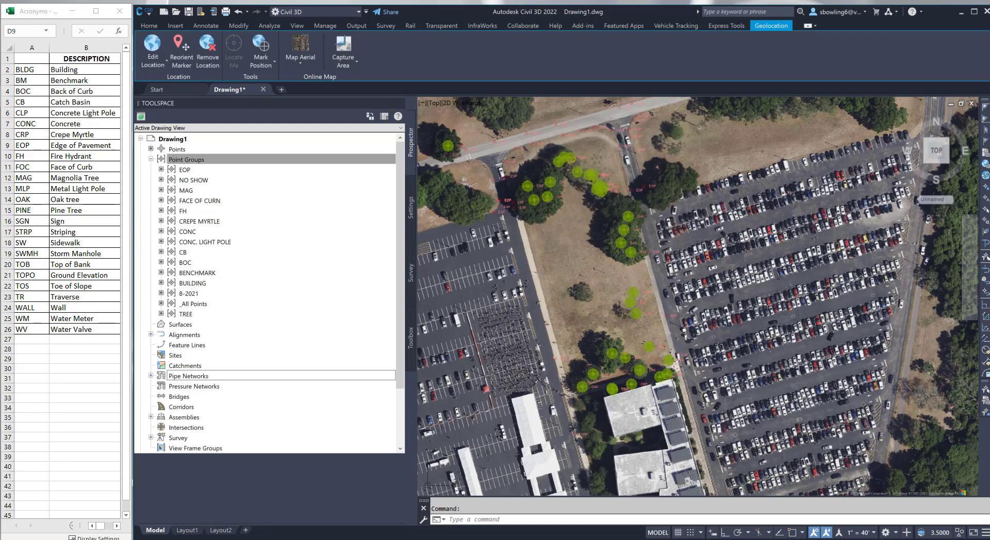
{"action": "scroll", "coordinate": [551, 361], "scroll_direction": "up", "scroll_amount": 4}
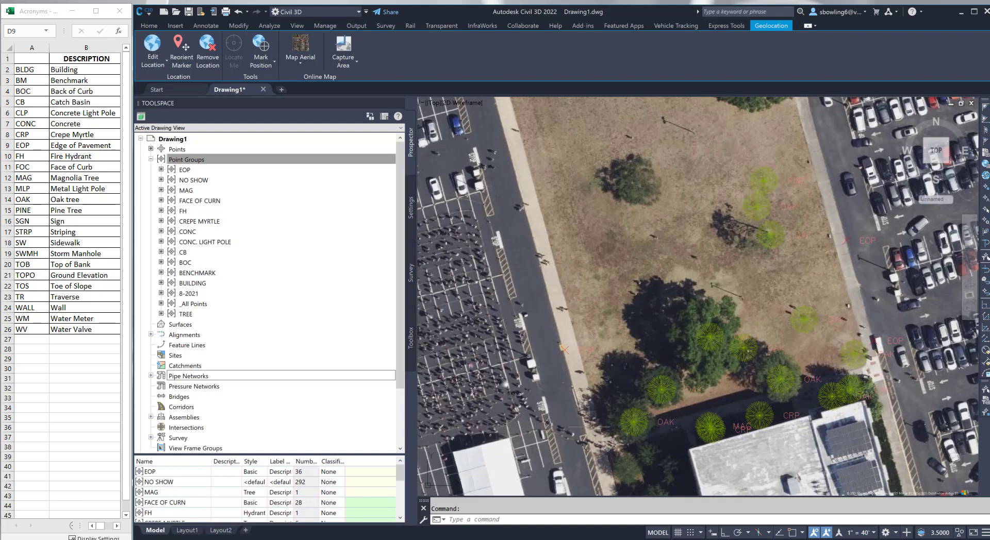
{"action": "scroll", "coordinate": [584, 355], "scroll_direction": "down", "scroll_amount": 4}
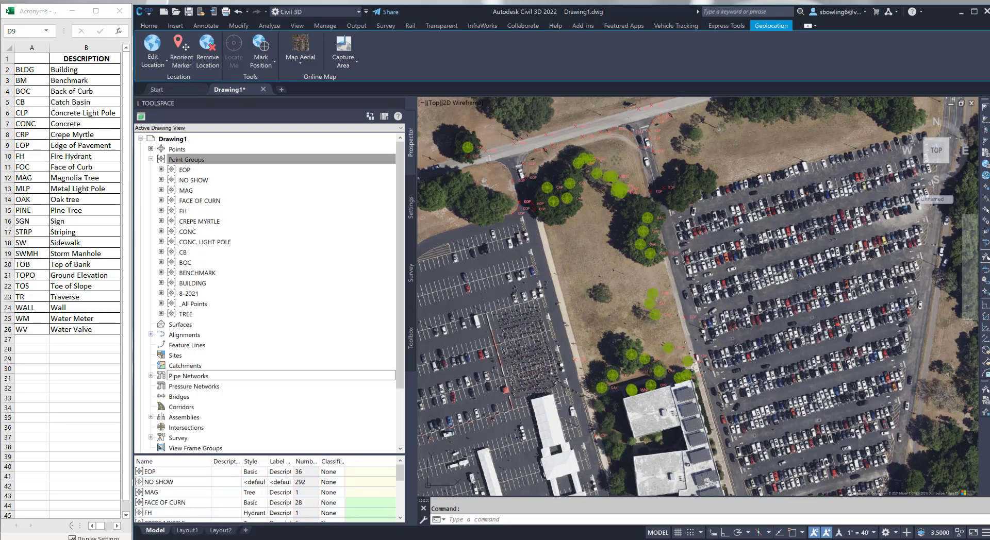
Turn off the aerial map and regenerate the drawing to refresh the displayed points
{"action": "scroll", "coordinate": [592, 443], "scroll_direction": "up", "scroll_amount": 2}
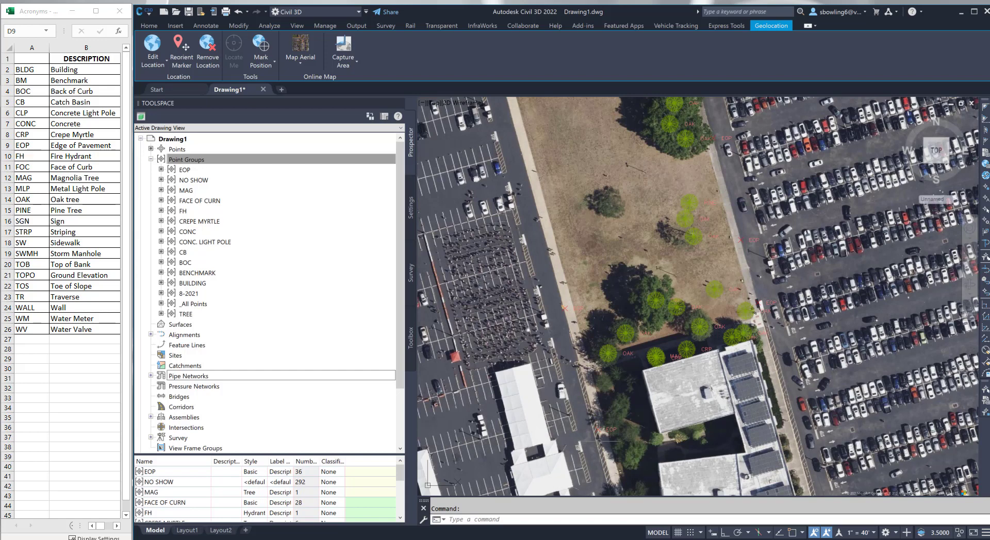
{"action": "left_click", "coordinate": [296, 61]}
{"action": "left_click", "coordinate": [292, 145]}
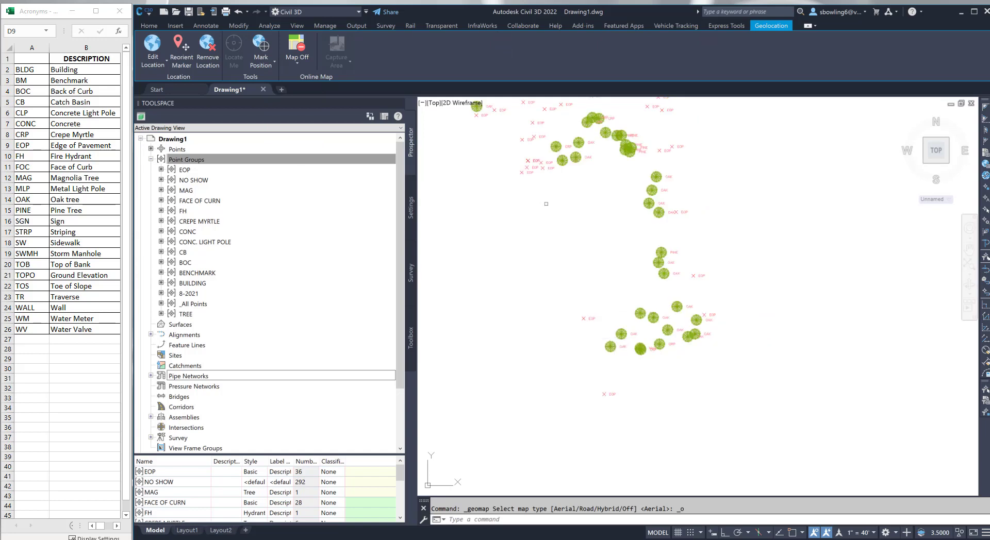
{"action": "left_click", "coordinate": [217, 159]}
{"action": "left_click", "coordinate": [515, 521]}
{"action": "type", "text": "REGEN"}
{"action": "key", "text": "Return"}
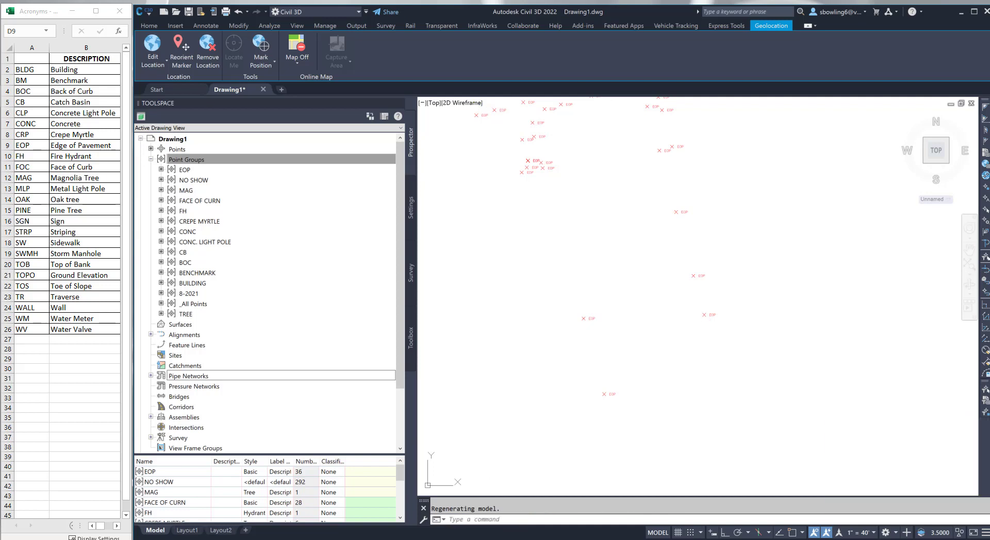
{"action": "type", "text": "PL"}
{"action": "key", "text": "Return"}
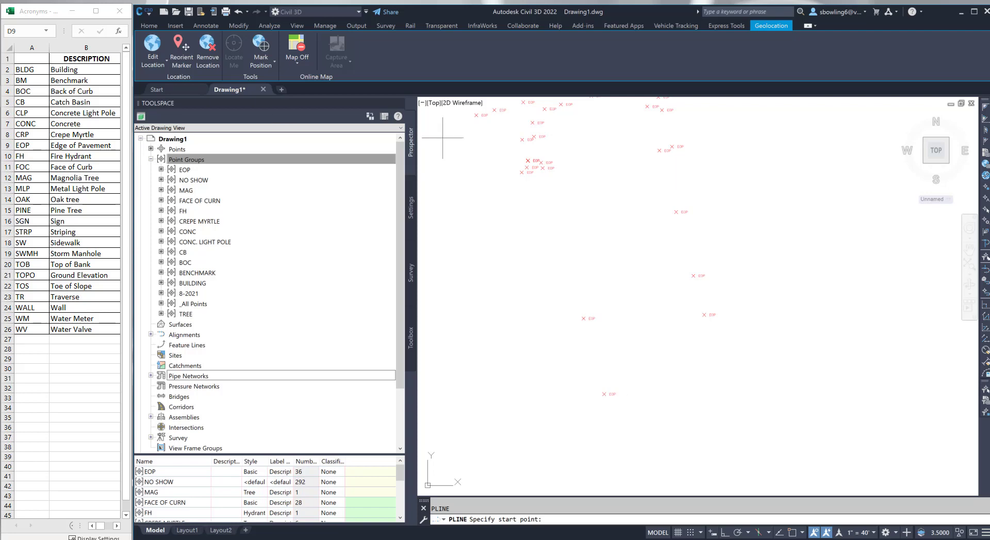
{"action": "key", "text": "Escape"}
Create a layer named 0-FAU-EOP, make it the current layer, and close the layer manager
{"action": "left_click", "coordinate": [149, 26]}
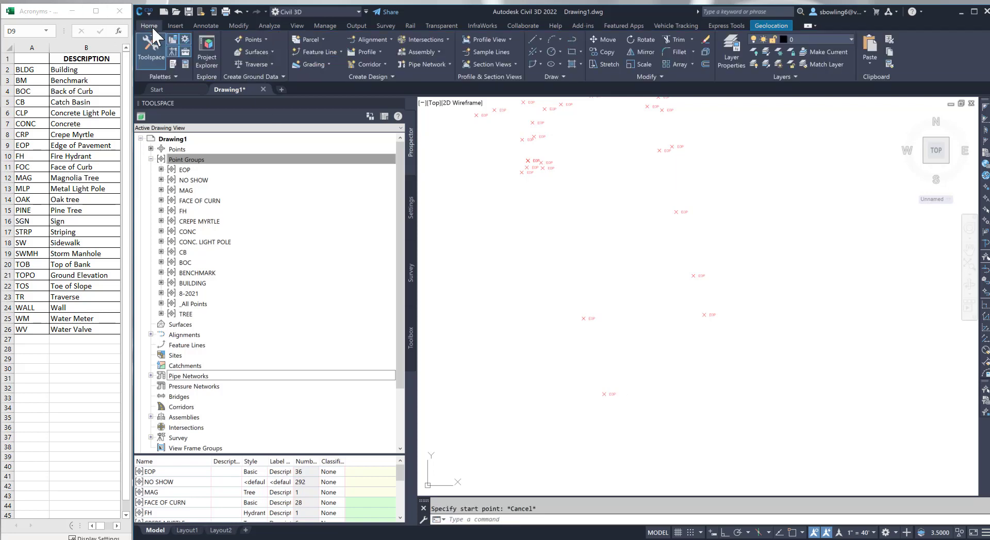
{"action": "left_click", "coordinate": [731, 44]}
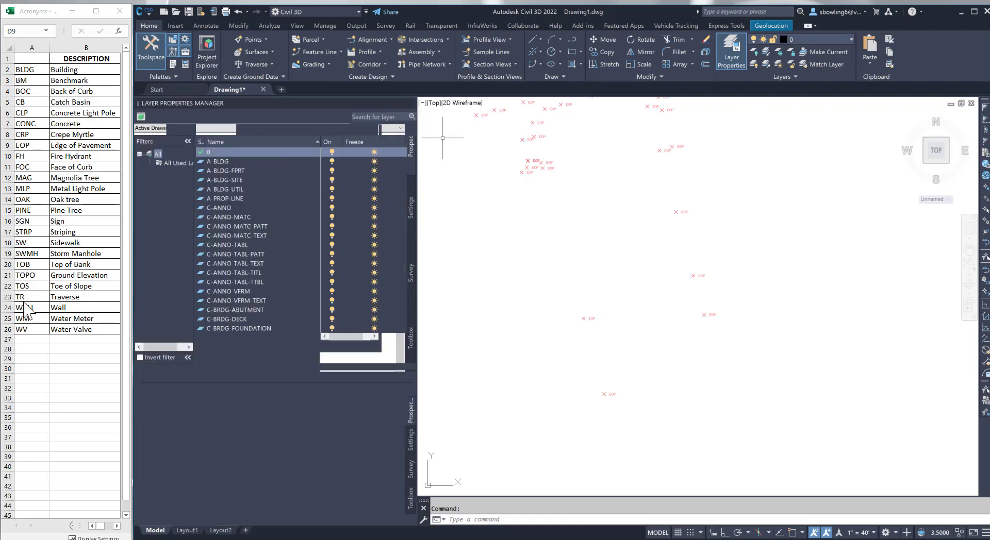
{"action": "left_click_drag", "start_coordinate": [221, 103], "coordinate": [521, 135]}
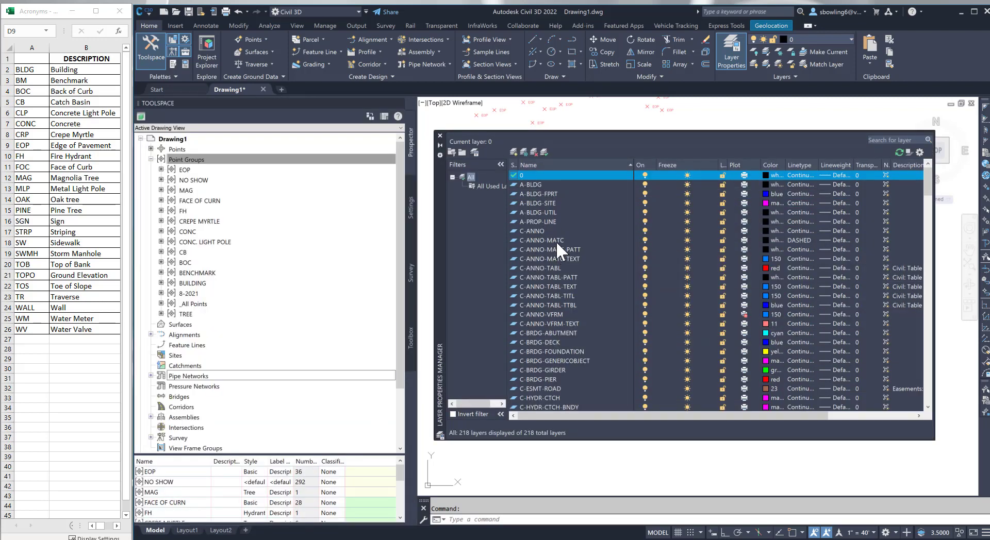
{"action": "scroll", "coordinate": [557, 244], "scroll_direction": "down", "scroll_amount": 20}
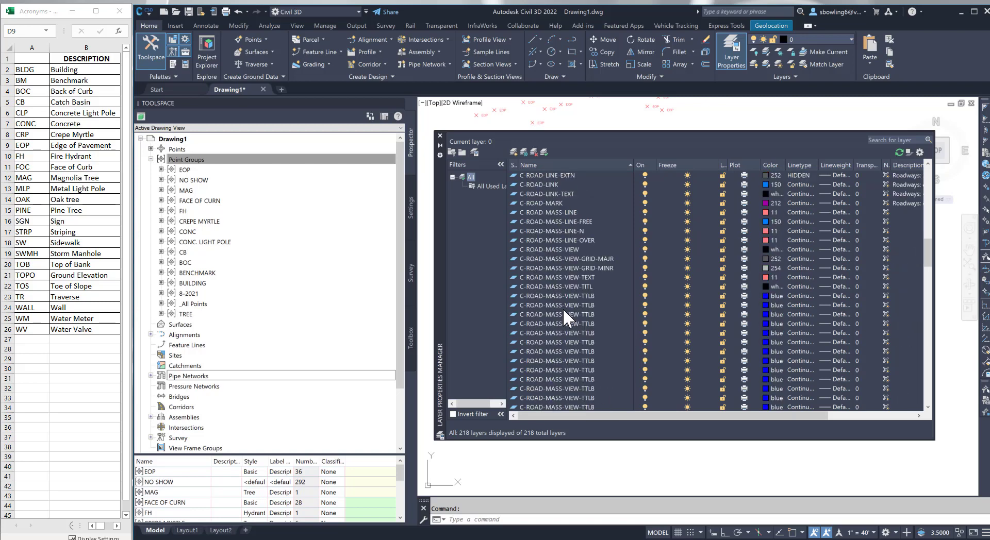
{"action": "scroll", "coordinate": [562, 308], "scroll_direction": "up", "scroll_amount": 5}
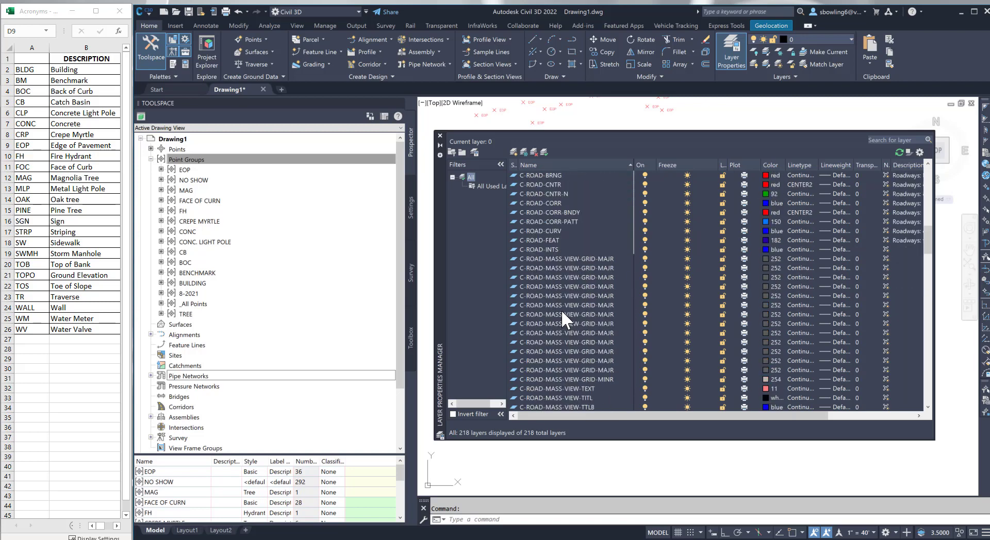
{"action": "scroll", "coordinate": [560, 309], "scroll_direction": "up", "scroll_amount": 15}
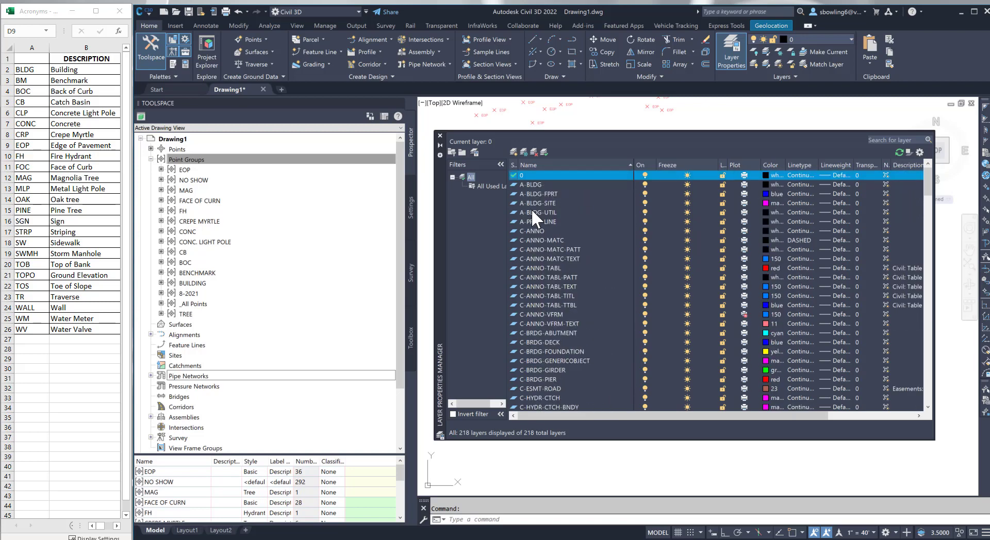
{"action": "left_click", "coordinate": [512, 150]}
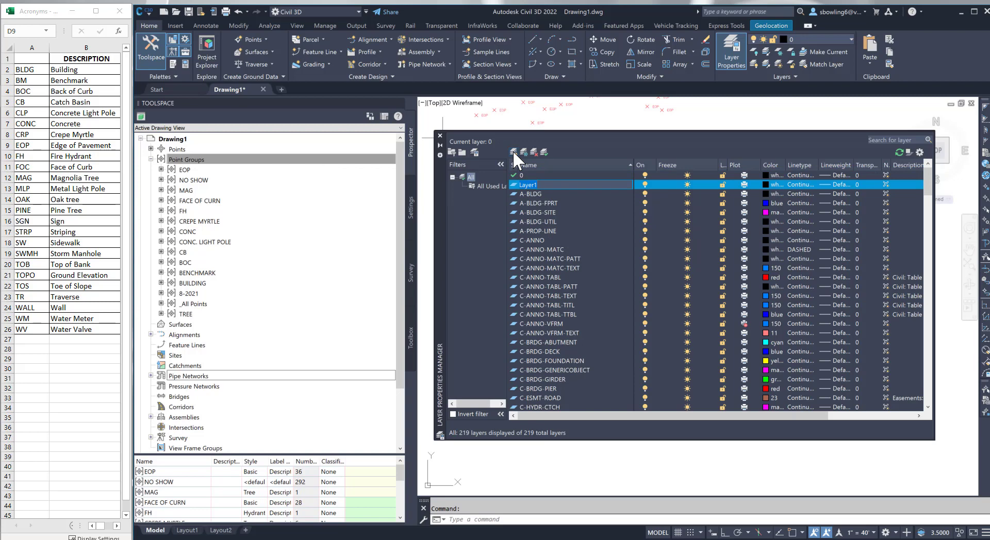
{"action": "type", "text": "0-FAU-EOP"}
{"action": "left_click", "coordinate": [541, 152]}
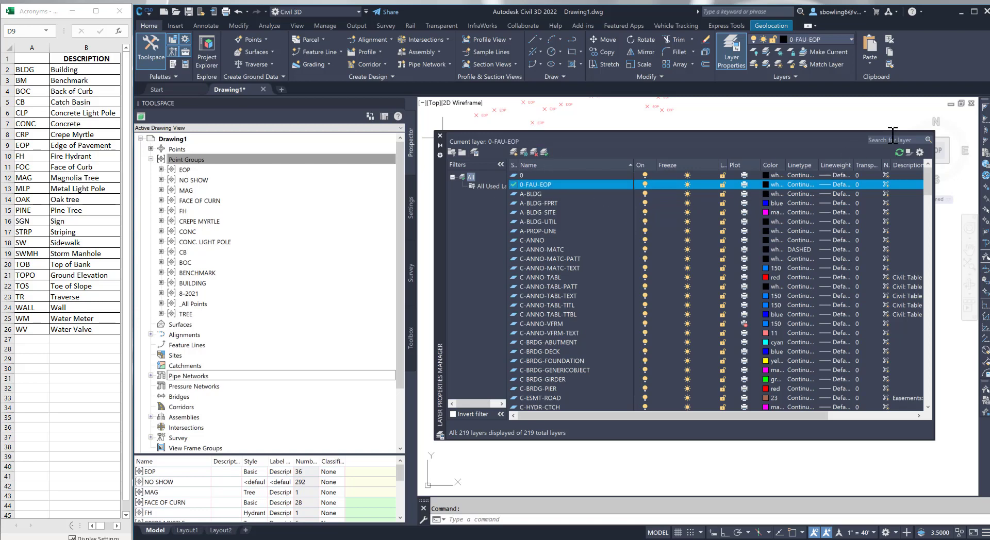
{"action": "left_click", "coordinate": [439, 136]}
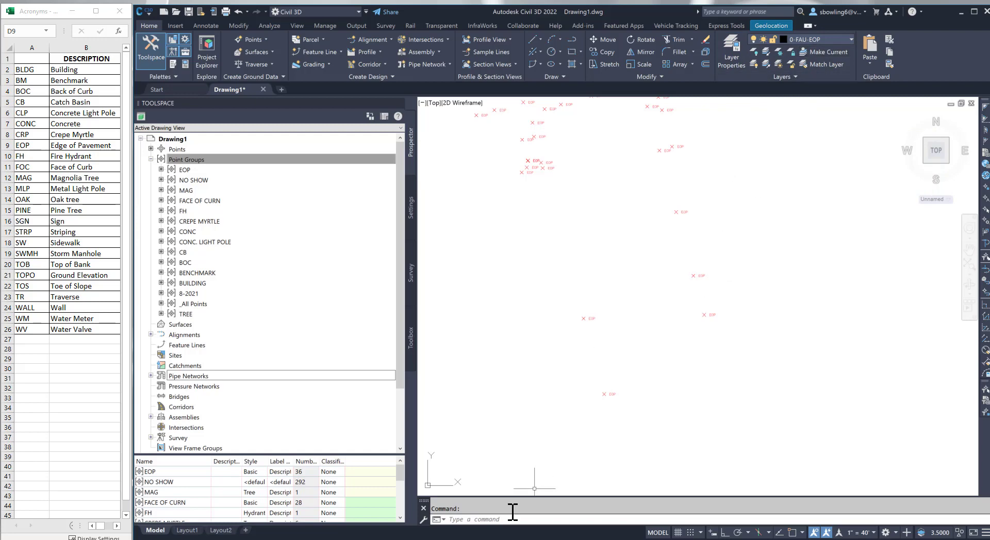
Start a polyline, enable the Node object snap mode and turn object snapping on
{"action": "left_click", "coordinate": [472, 519]}
{"action": "type", "text": "pl"}
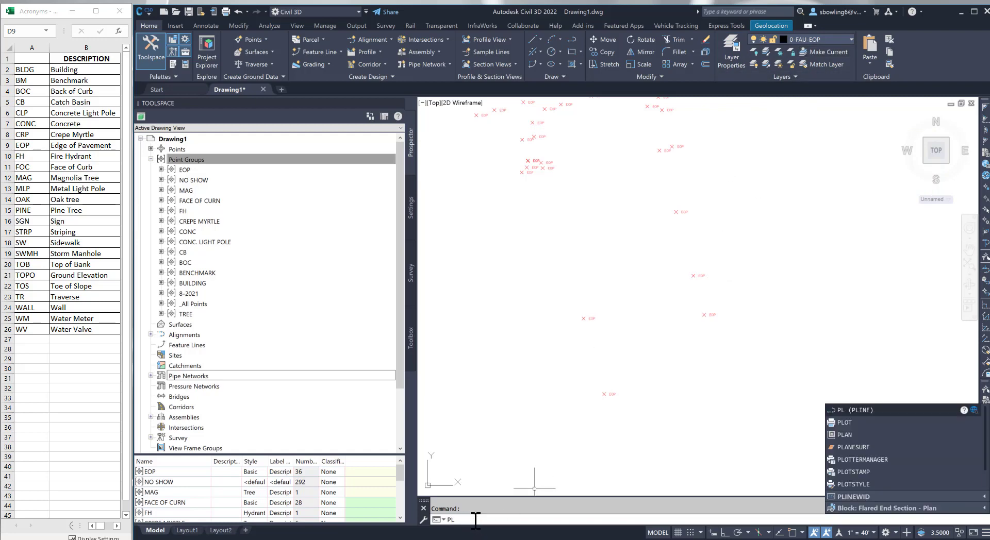
{"action": "key", "text": "Return"}
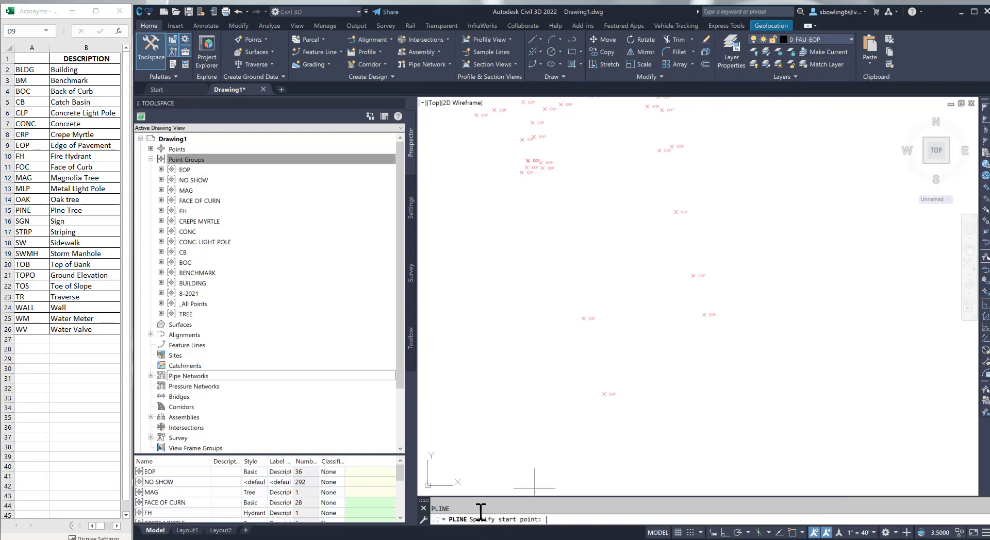
{"action": "left_click", "coordinate": [802, 532]}
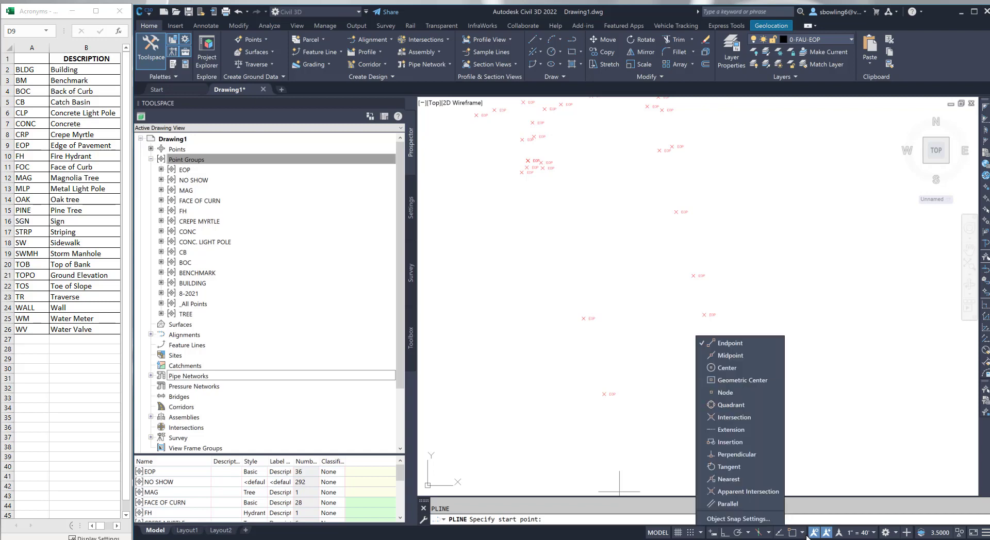
{"action": "left_click", "coordinate": [735, 393]}
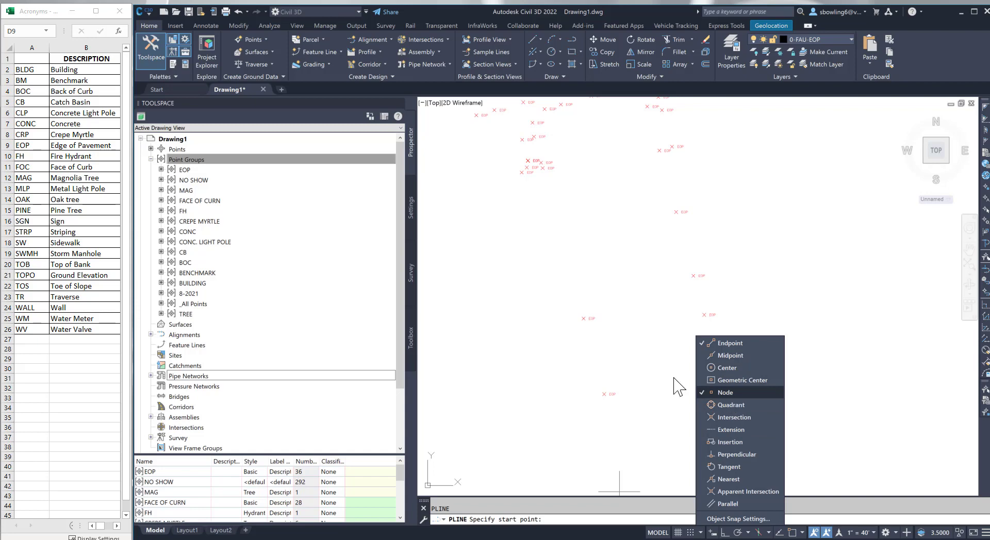
{"action": "left_click", "coordinate": [568, 520]}
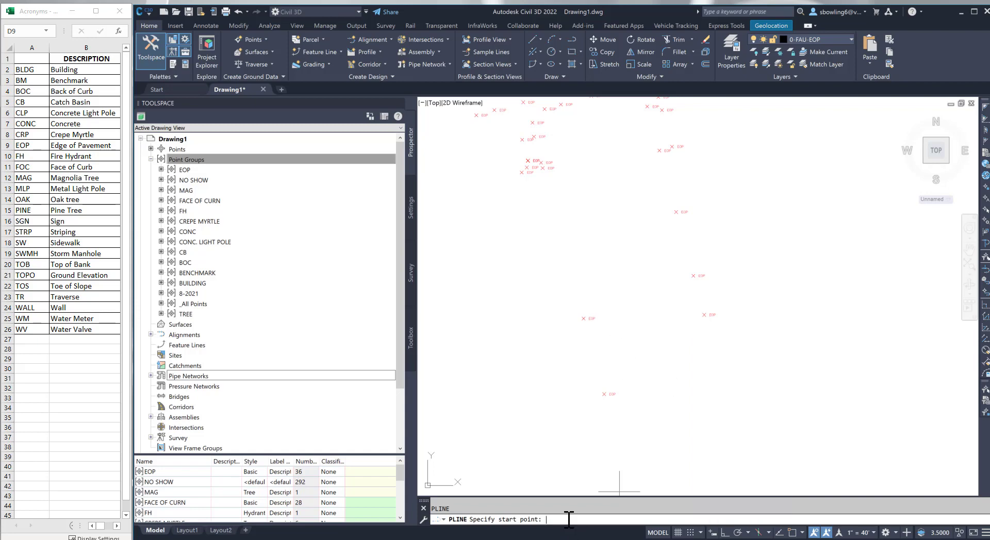
{"action": "left_click", "coordinate": [792, 534]}
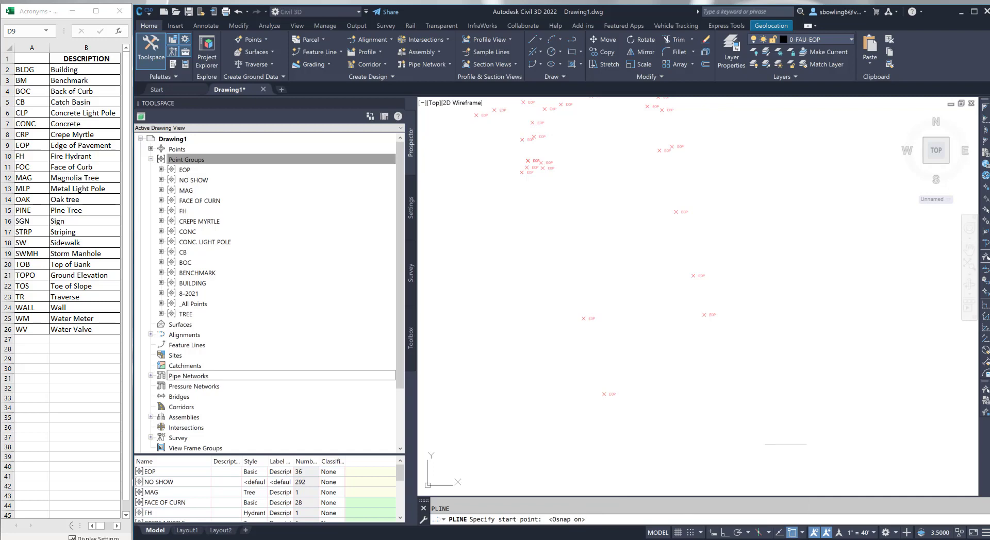
Draw the edge-of-pavement polyline from the southernmost EOP point north along the west side and around the northwest corner, snapping to EOP points
{"action": "left_click", "coordinate": [603, 394]}
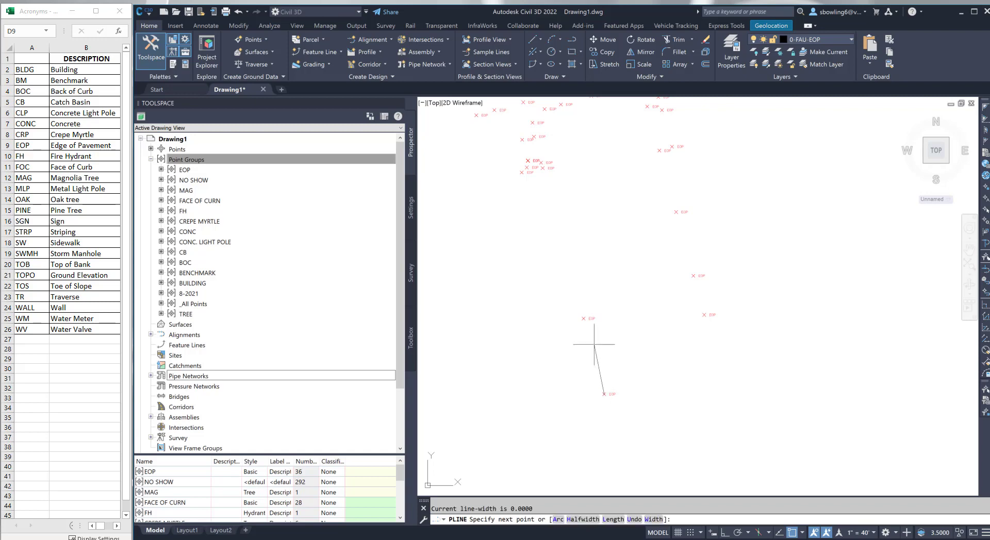
{"action": "left_click", "coordinate": [583, 318]}
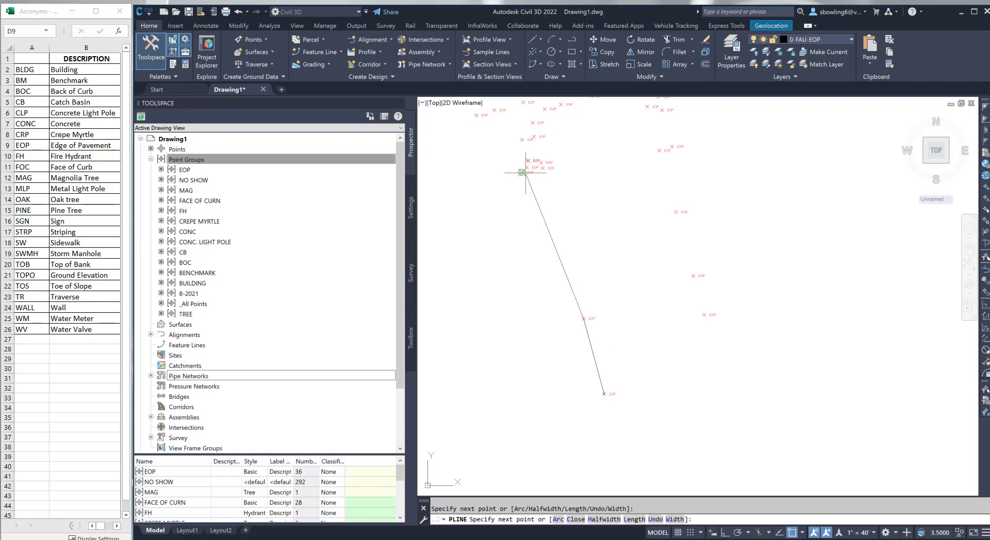
{"action": "scroll", "coordinate": [536, 206], "scroll_direction": "up", "scroll_amount": 2}
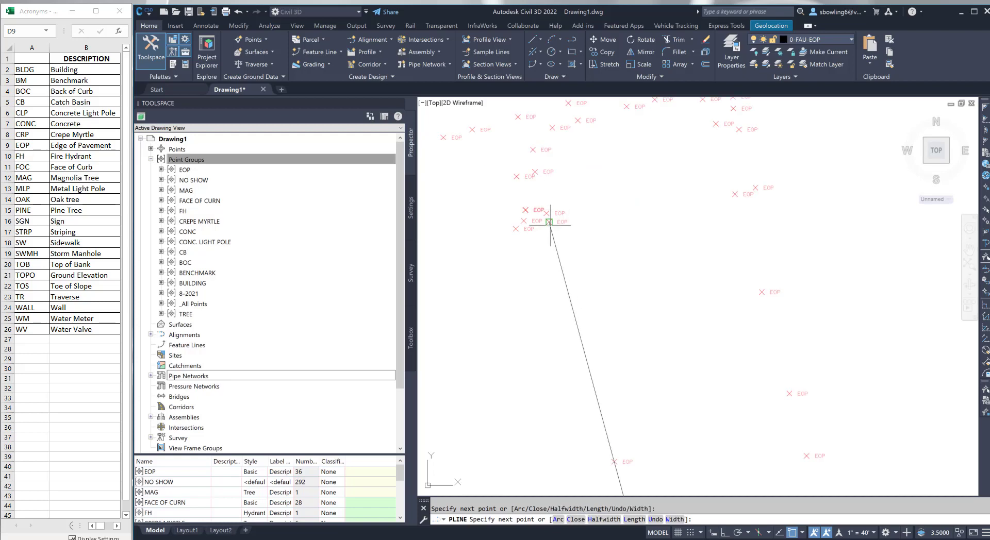
{"action": "left_click", "coordinate": [546, 213]}
{"action": "left_click", "coordinate": [535, 172]}
{"action": "left_click", "coordinate": [533, 150]}
{"action": "left_click", "coordinate": [552, 127]}
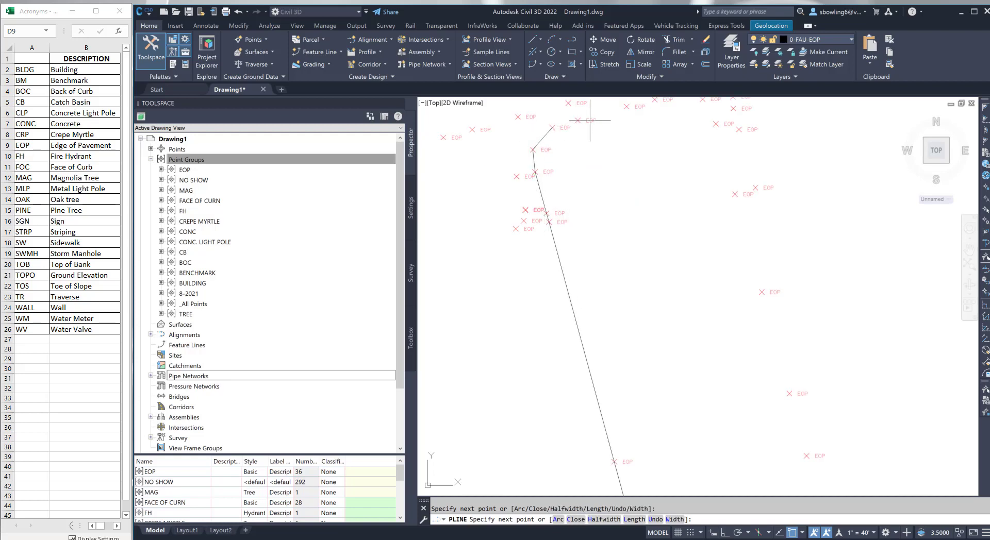
{"action": "left_click", "coordinate": [627, 107]}
Continue the polyline through the northern EOP points and down the east side to the last EOP point, and end it there
{"action": "middle_click_drag", "start_coordinate": [612, 185], "coordinate": [542, 264]}
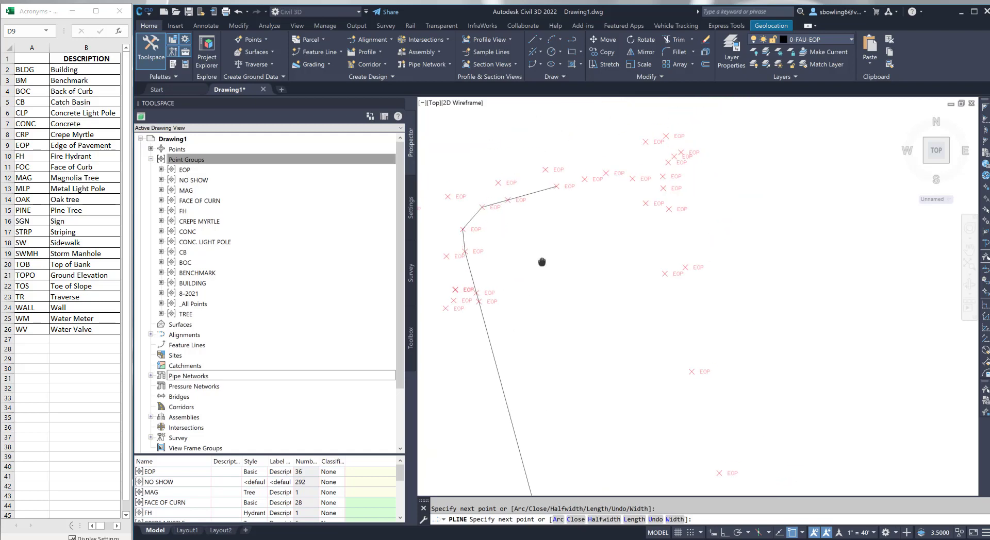
{"action": "left_click", "coordinate": [584, 179]}
{"action": "left_click", "coordinate": [606, 173]}
{"action": "left_click", "coordinate": [631, 179]}
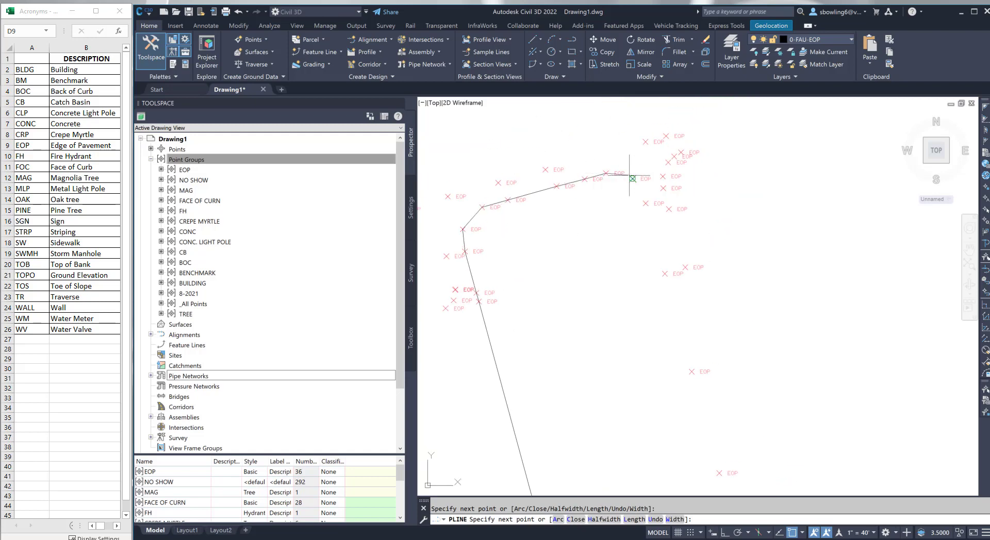
{"action": "left_click", "coordinate": [645, 203]}
{"action": "scroll", "coordinate": [639, 206], "scroll_direction": "down", "scroll_amount": 4}
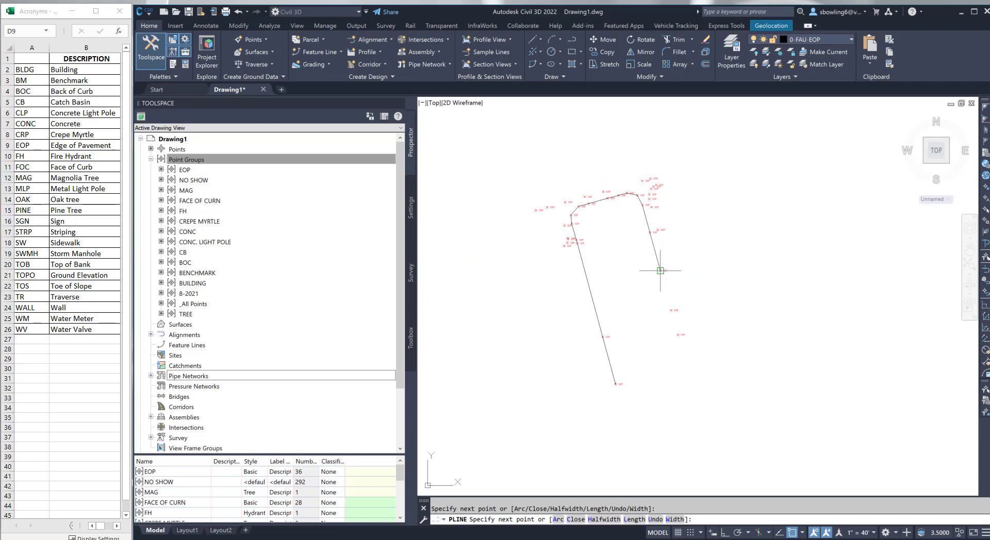
{"action": "left_click", "coordinate": [660, 270]}
{"action": "left_click", "coordinate": [677, 334]}
{"action": "key", "text": "Escape"}
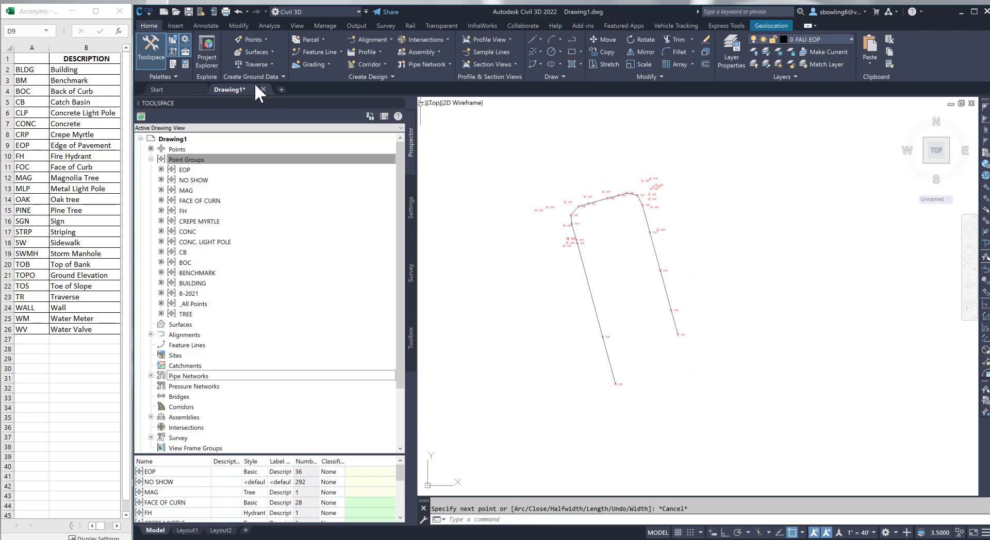
Turn the aerial map back on and select the edge-of-pavement polyline to check it against the imagery
{"action": "left_click", "coordinate": [770, 26]}
{"action": "left_click", "coordinate": [298, 61]}
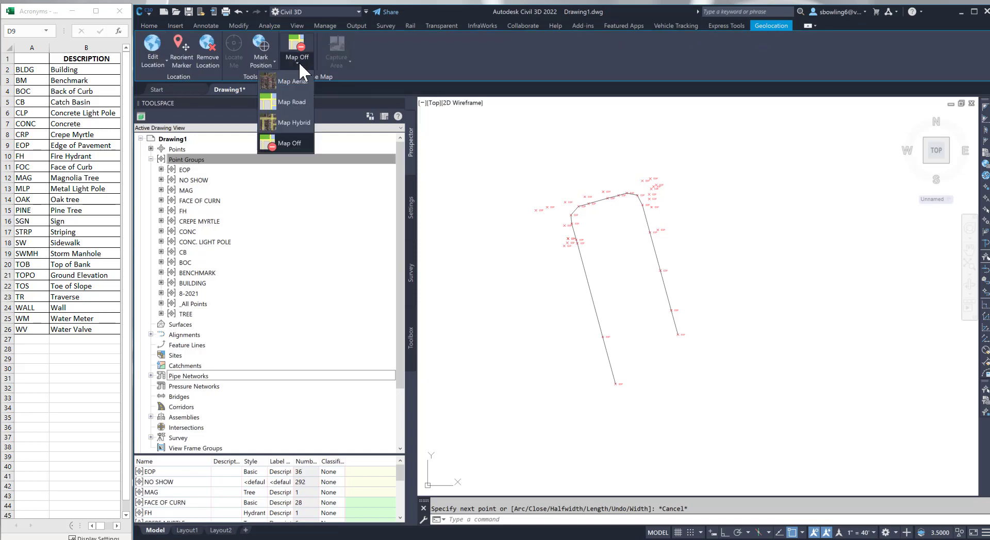
{"action": "left_click", "coordinate": [290, 85]}
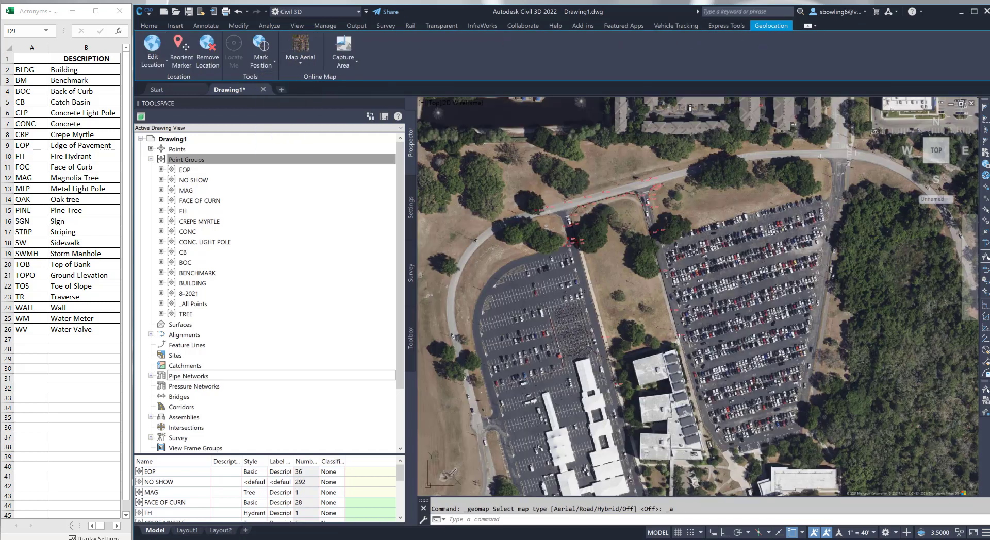
{"action": "scroll", "coordinate": [588, 314], "scroll_direction": "up", "scroll_amount": 4}
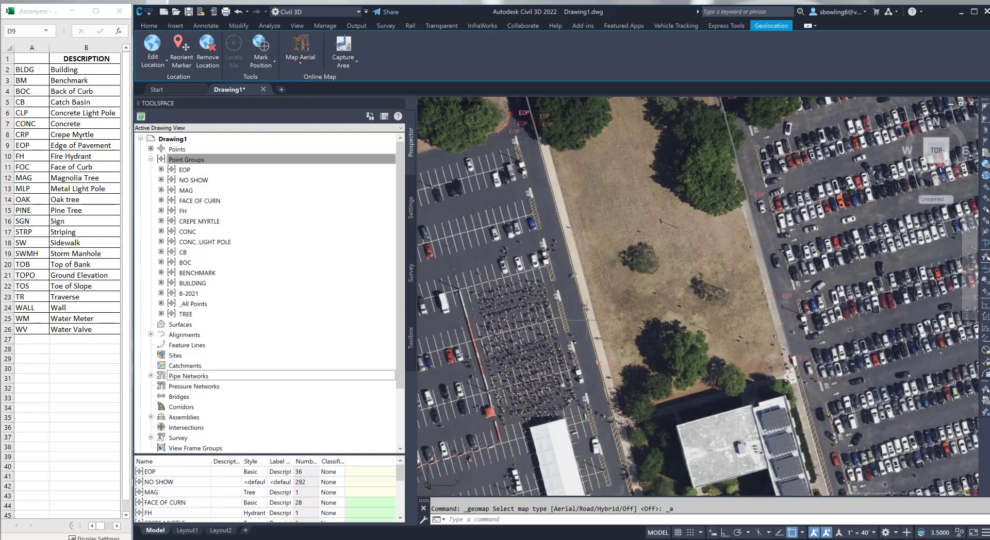
{"action": "left_click", "coordinate": [587, 309]}
{"action": "scroll", "coordinate": [526, 329], "scroll_direction": "down", "scroll_amount": 2}
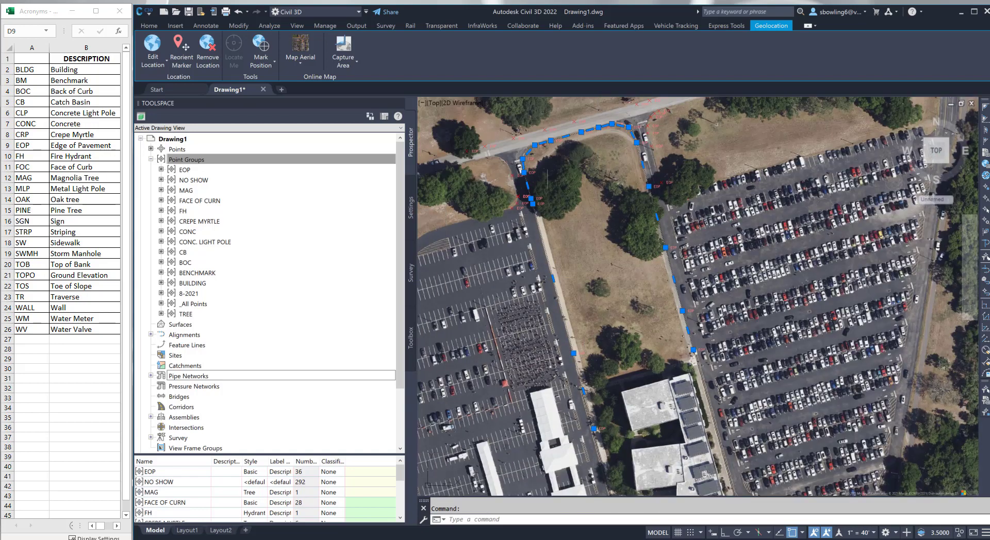
{"action": "scroll", "coordinate": [502, 194], "scroll_direction": "up", "scroll_amount": 2}
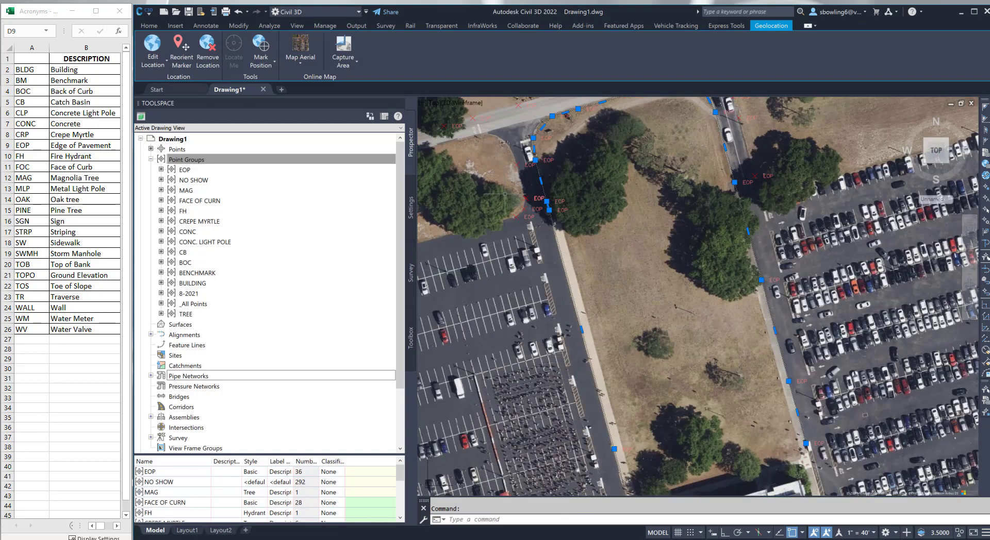
{"action": "key", "text": "Escape"}
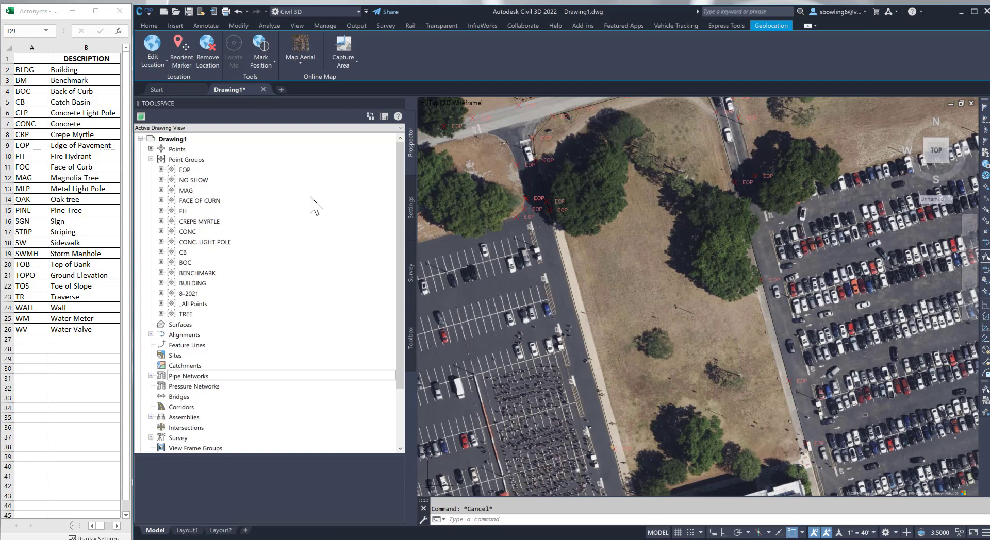
Set the color of layer 0-FAU-EOP to yellow in the layer properties and return to the drawing
{"action": "left_click", "coordinate": [566, 517]}
{"action": "type", "text": "LA"}
{"action": "key", "text": "Return"}
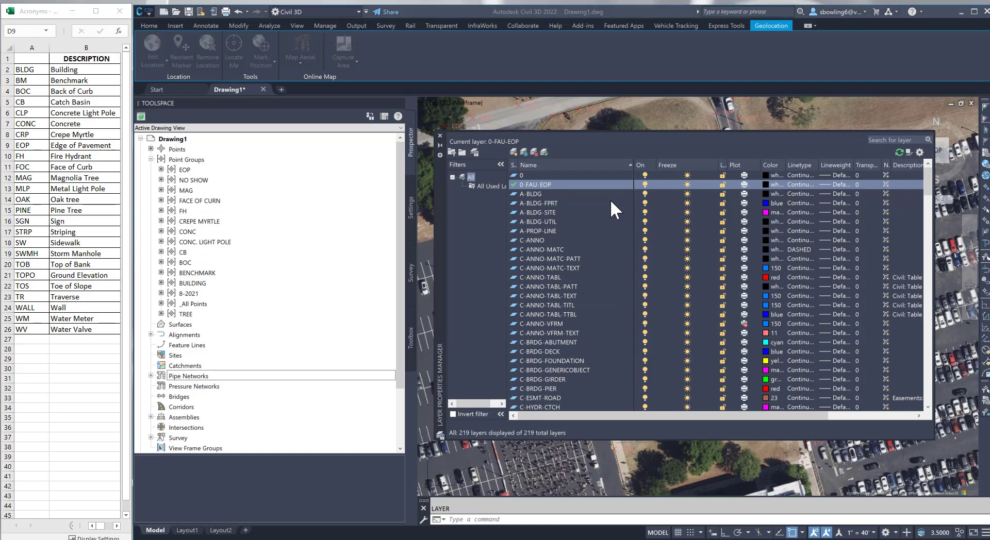
{"action": "left_click_drag", "start_coordinate": [0, 329], "coordinate": [497, 202]}
{"action": "left_click", "coordinate": [464, 310]}
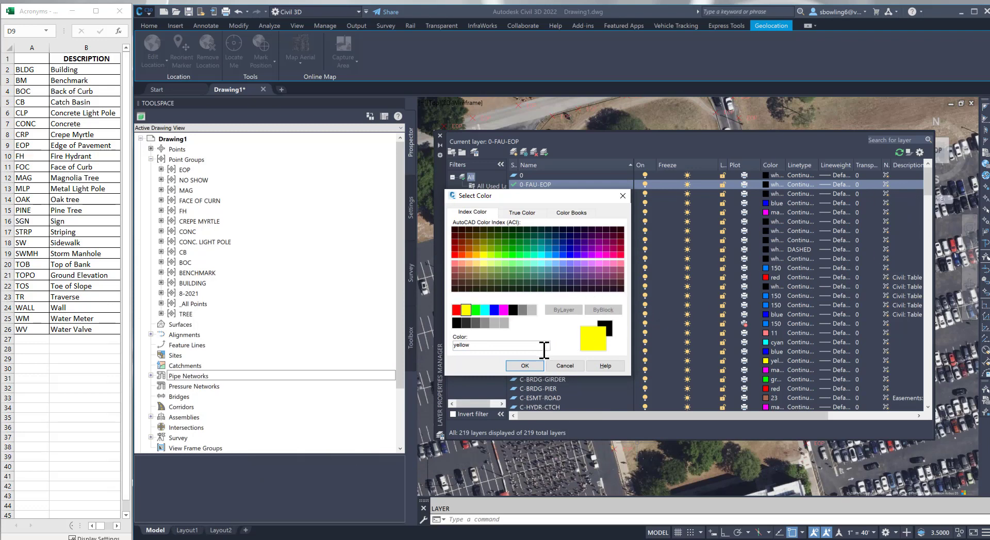
{"action": "left_click", "coordinate": [524, 366]}
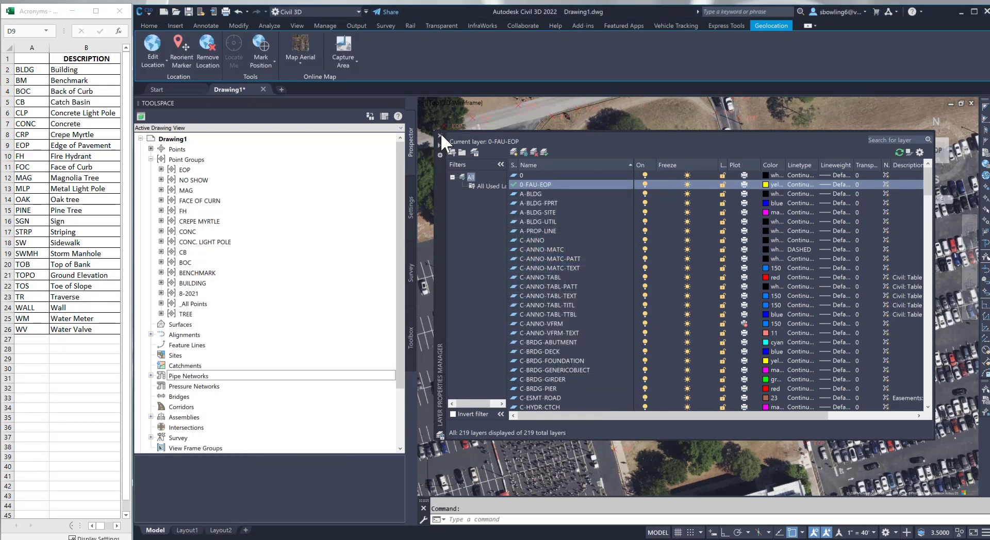
{"action": "left_click", "coordinate": [440, 135]}
{"action": "key", "text": "Escape"}
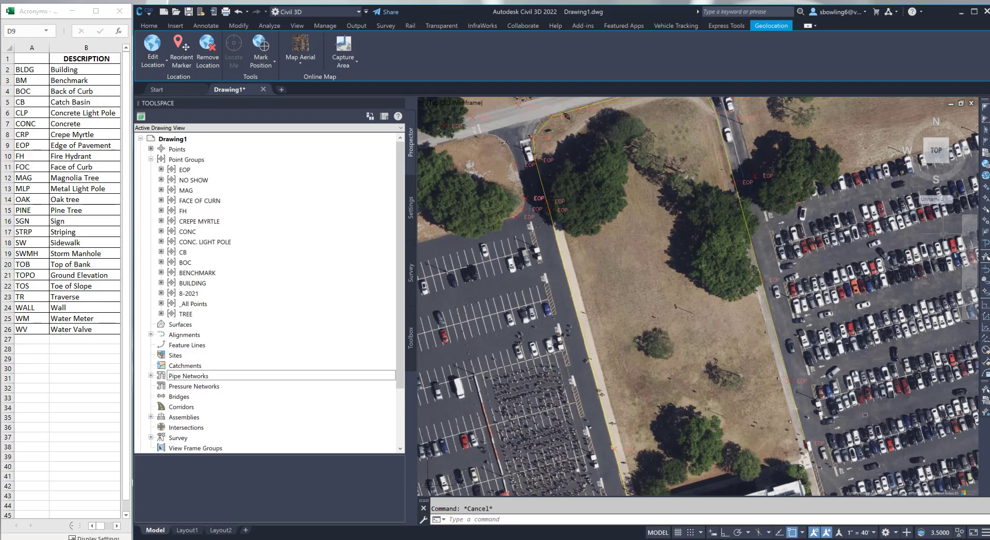
Set the color of layer 0-FAU-EOP to blue in the layer properties and return to the drawing
{"action": "left_click", "coordinate": [503, 519]}
{"action": "type", "text": "LA"}
{"action": "key", "text": "Return"}
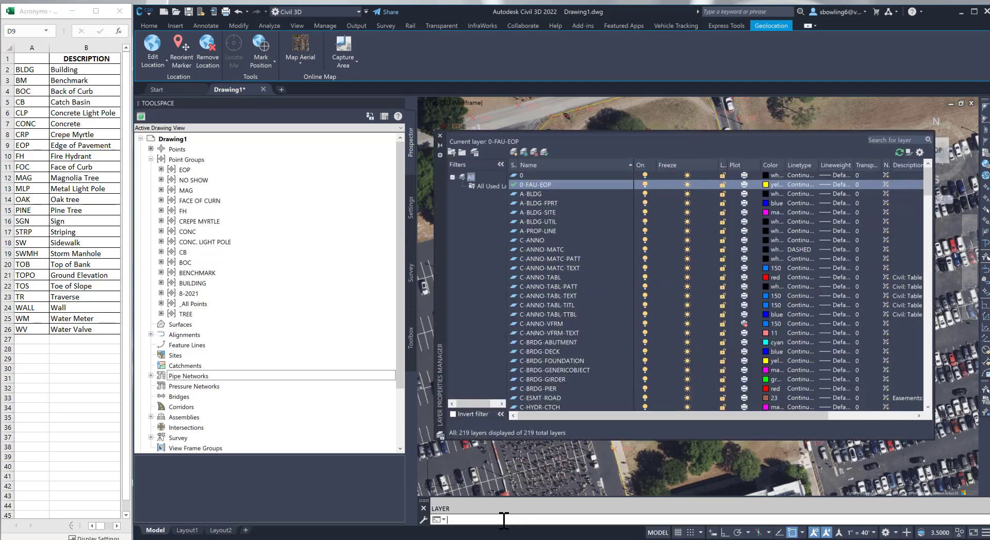
{"action": "left_click", "coordinate": [765, 185]}
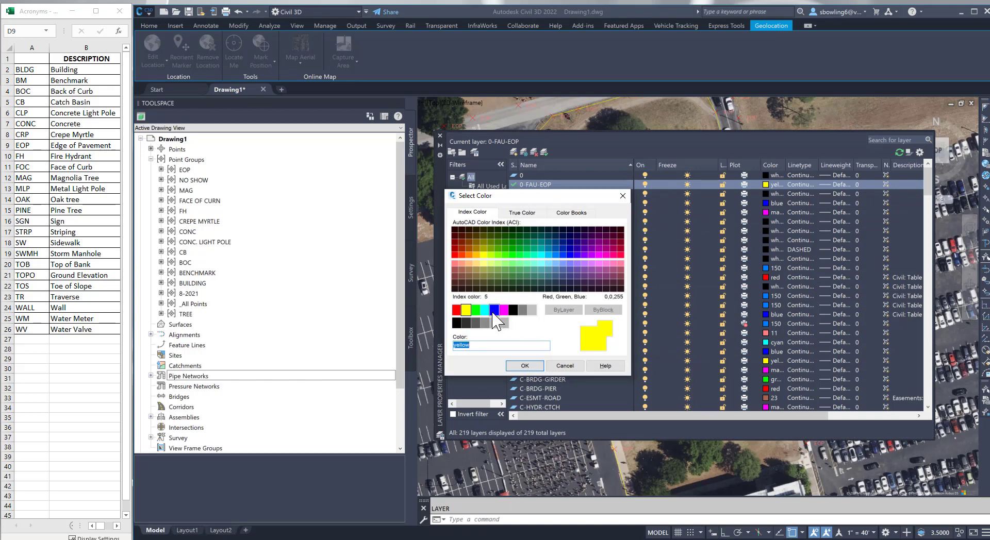
{"action": "left_click", "coordinate": [494, 310]}
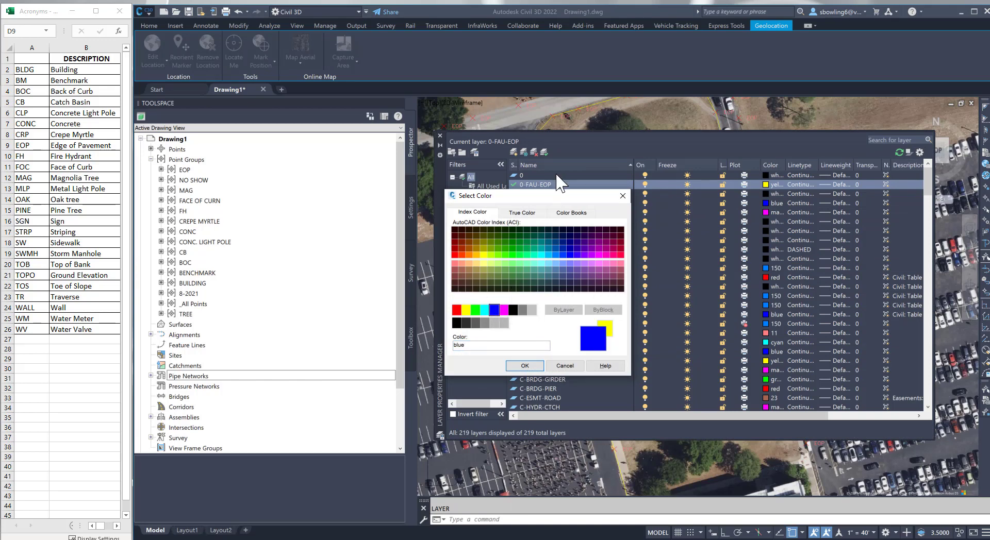
{"action": "left_click", "coordinate": [533, 367]}
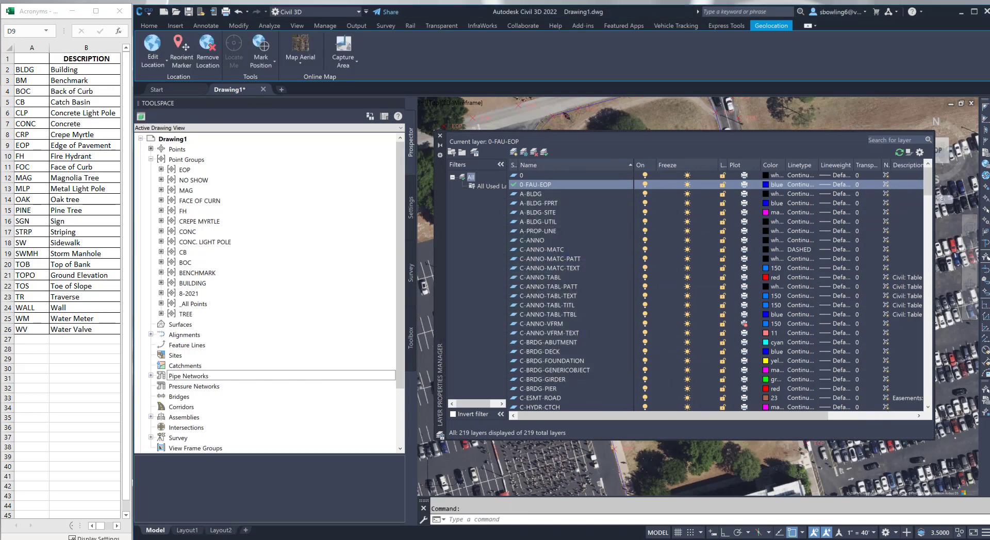
{"action": "left_click", "coordinate": [439, 136]}
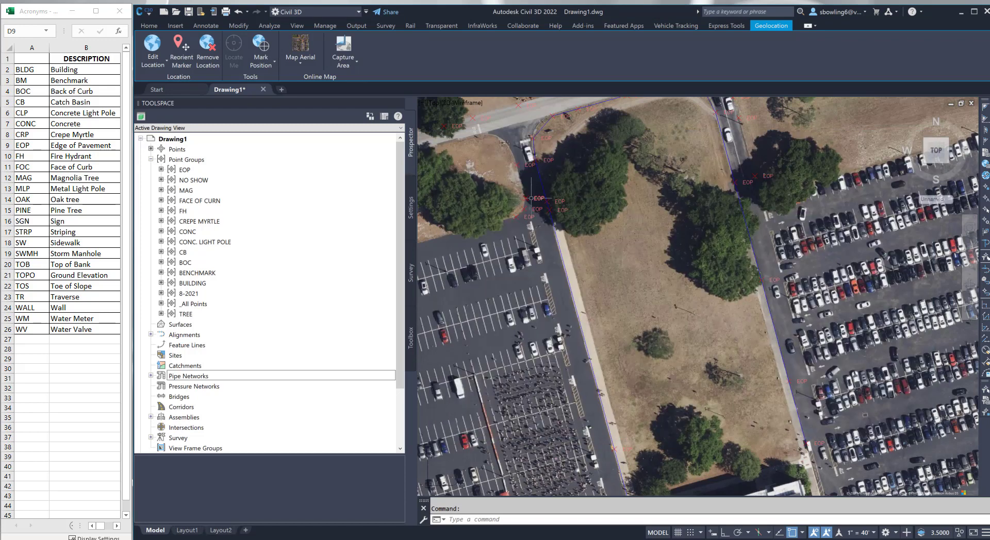
Draw a polyline along the west edge of the western driveway, snapping to its EOP points, and end it
{"action": "key", "text": "Escape"}
{"action": "type", "text": "pline"}
{"action": "key", "text": "Return"}
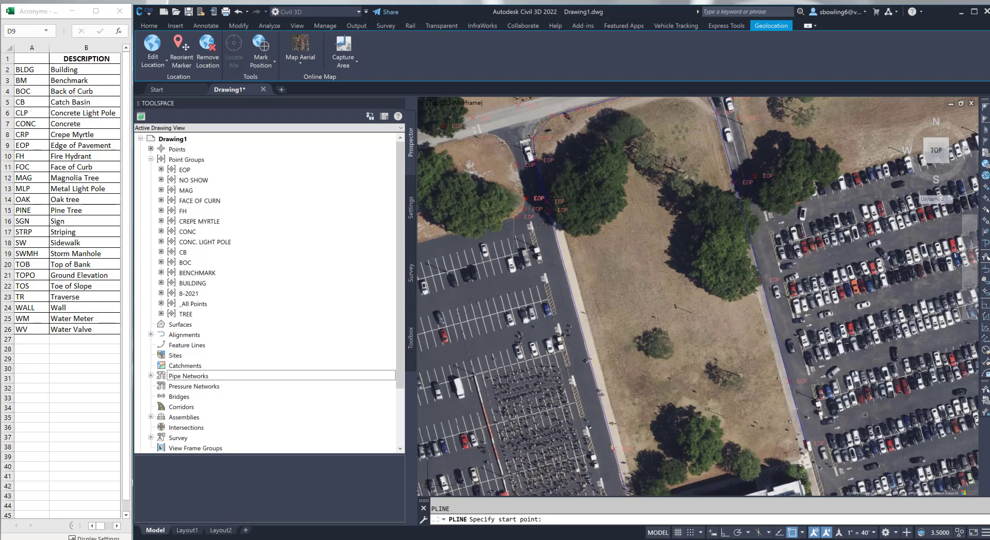
{"action": "left_click", "coordinate": [526, 197]}
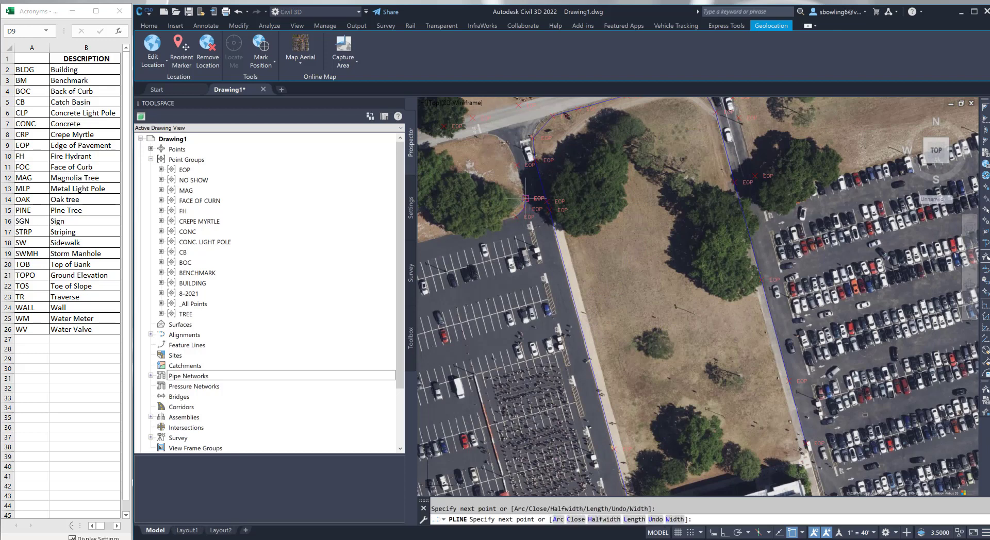
{"action": "middle_click_drag", "start_coordinate": [470, 118], "coordinate": [571, 211]}
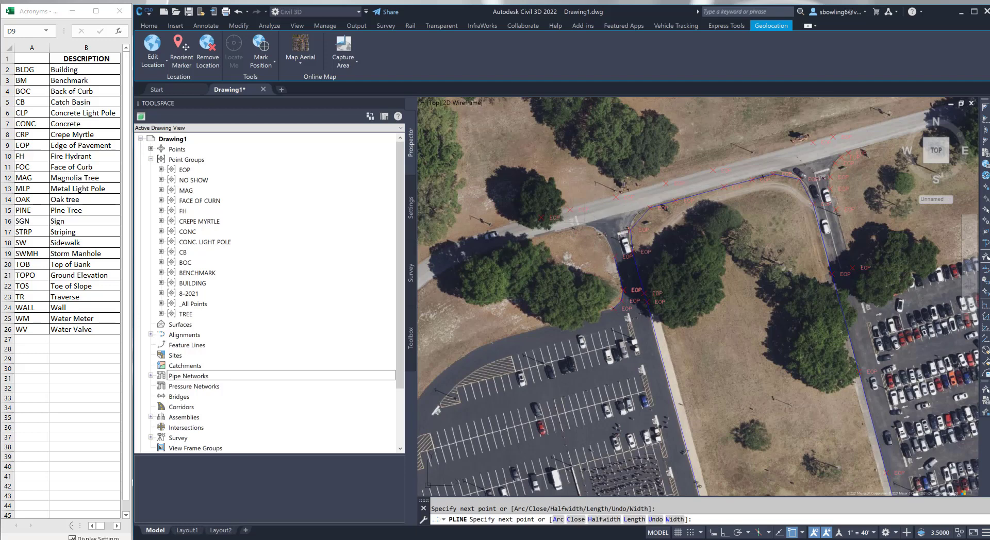
{"action": "scroll", "coordinate": [586, 233], "scroll_direction": "up", "scroll_amount": 2}
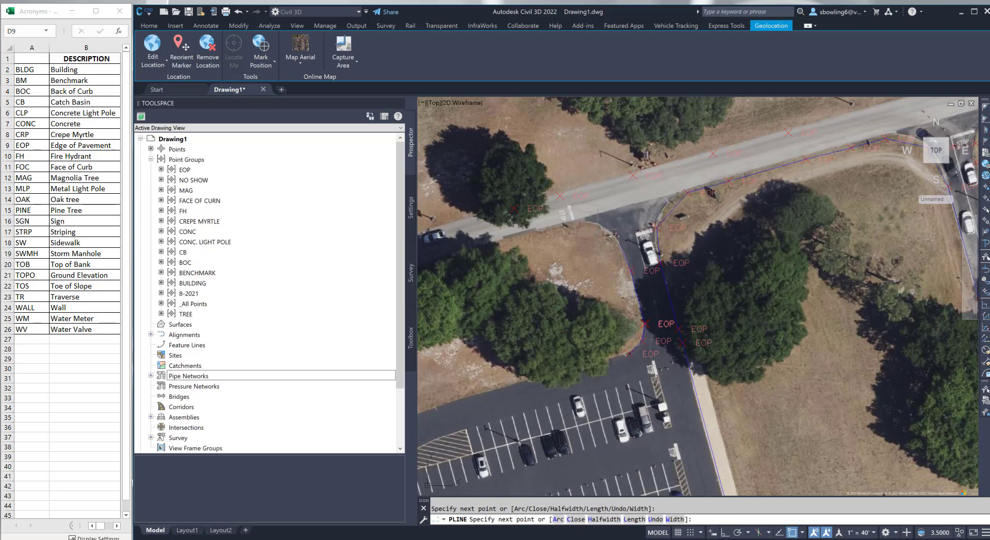
{"action": "key", "text": "Escape"}
Remove the northernmost vertex from the polyline along the western driveway's west edge
{"action": "left_click", "coordinate": [624, 260]}
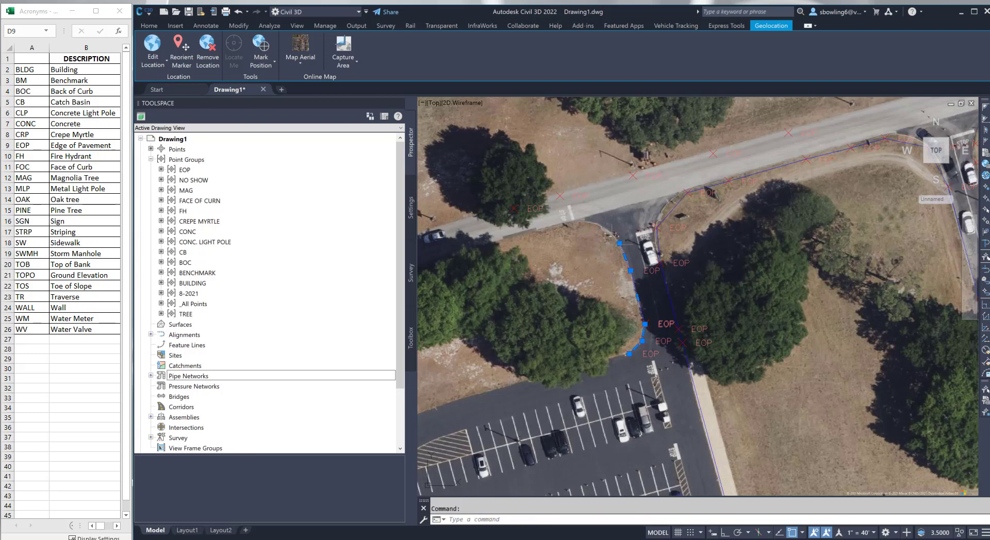
{"action": "mouse_move", "coordinate": [619, 243]}
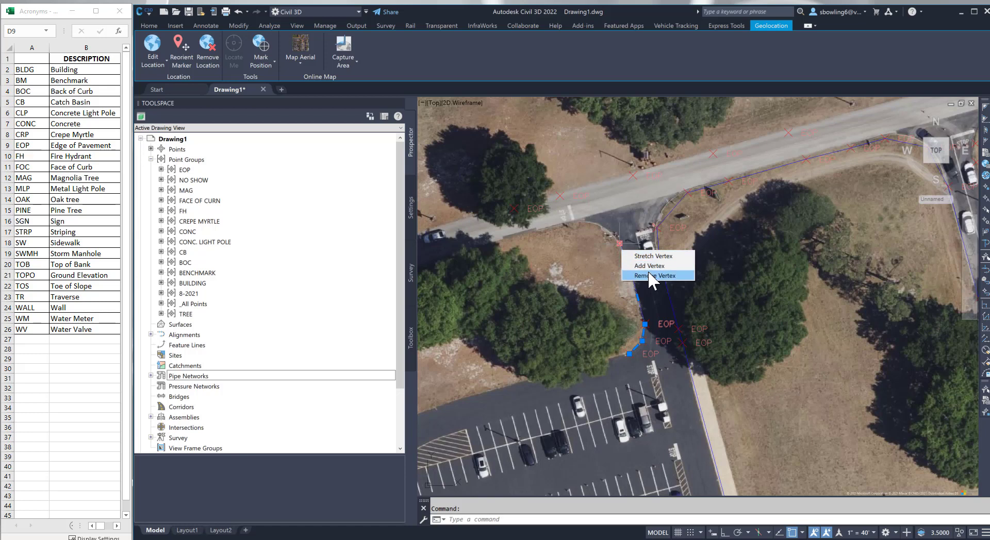
{"action": "left_click", "coordinate": [652, 277]}
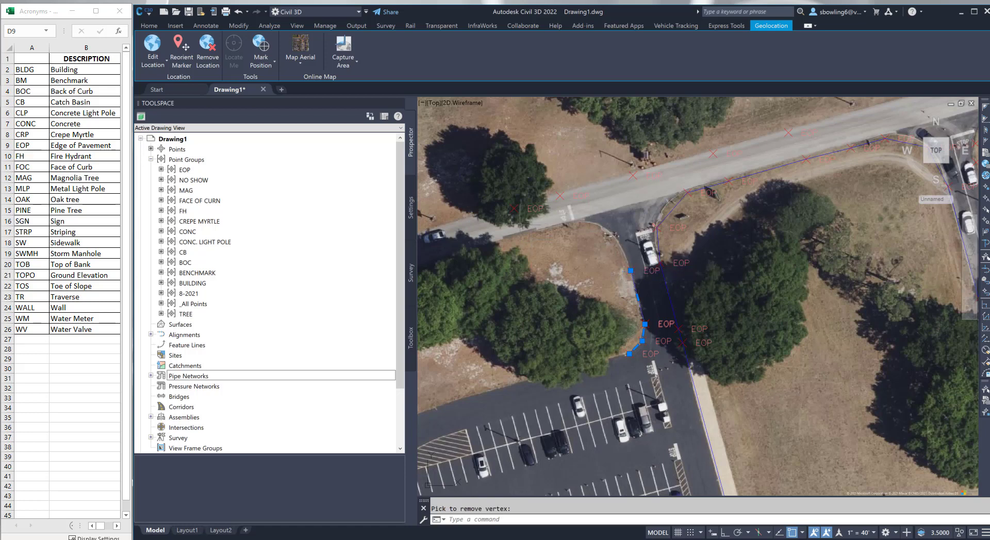
Draw a polyline along the north edge of the northern road, snapping to its EOP points from west to east, and end it
{"action": "type", "text": "pl"}
{"action": "key", "text": "Return"}
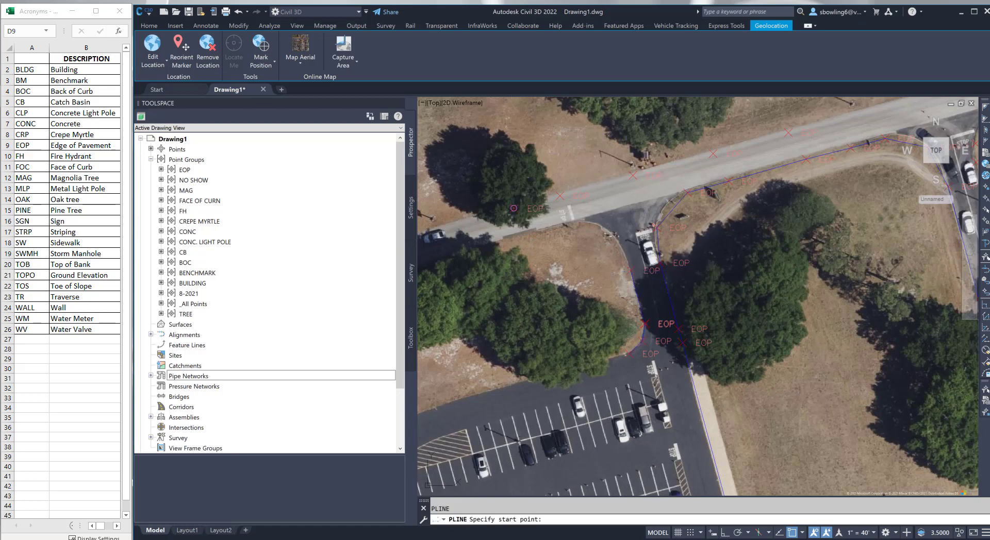
{"action": "left_click", "coordinate": [514, 208]}
{"action": "left_click", "coordinate": [559, 196]}
{"action": "left_click", "coordinate": [633, 175]}
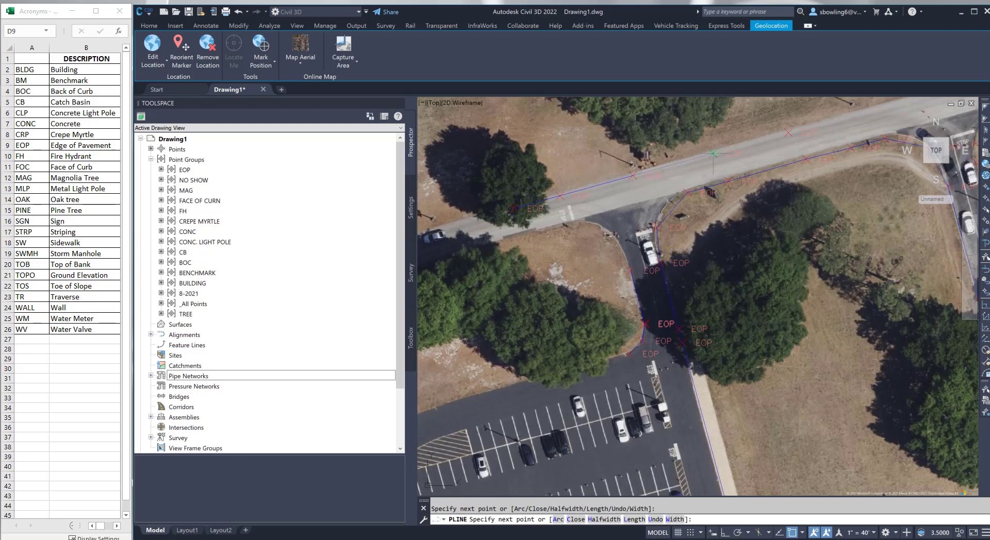
{"action": "left_click", "coordinate": [713, 154]}
{"action": "left_click", "coordinate": [786, 133]}
{"action": "mouse_move", "coordinate": [747, 159]}
{"action": "middle_mouse_down"}
{"action": "mouse_move", "coordinate": [653, 231]}
{"action": "mouse_move", "coordinate": [483, 270]}
{"action": "middle_mouse_up"}
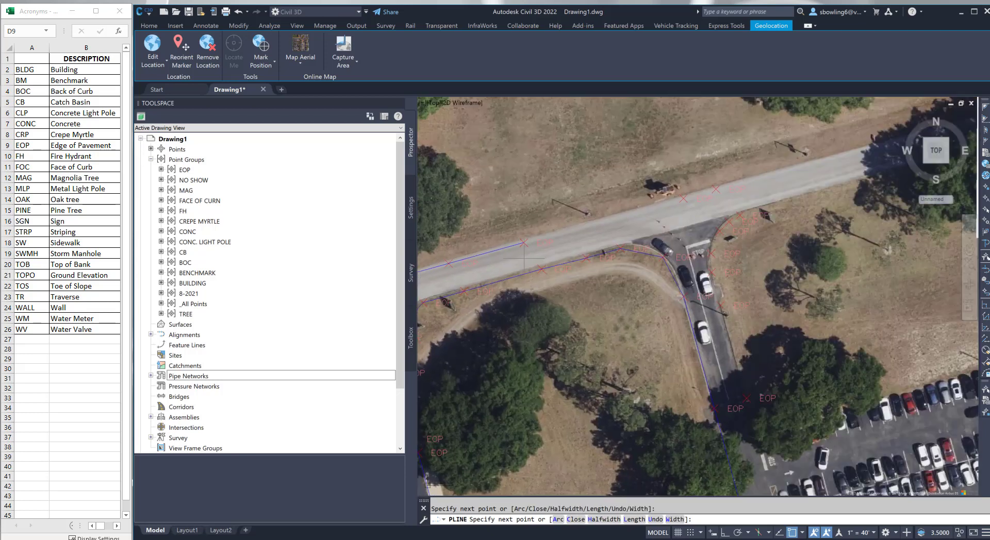
{"action": "left_click", "coordinate": [683, 198]}
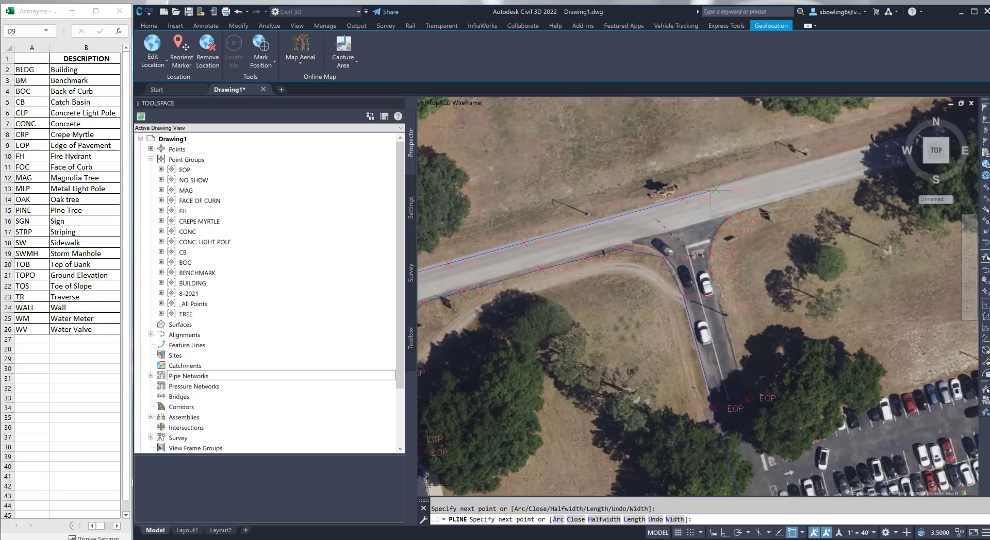
{"action": "key", "text": "Escape"}
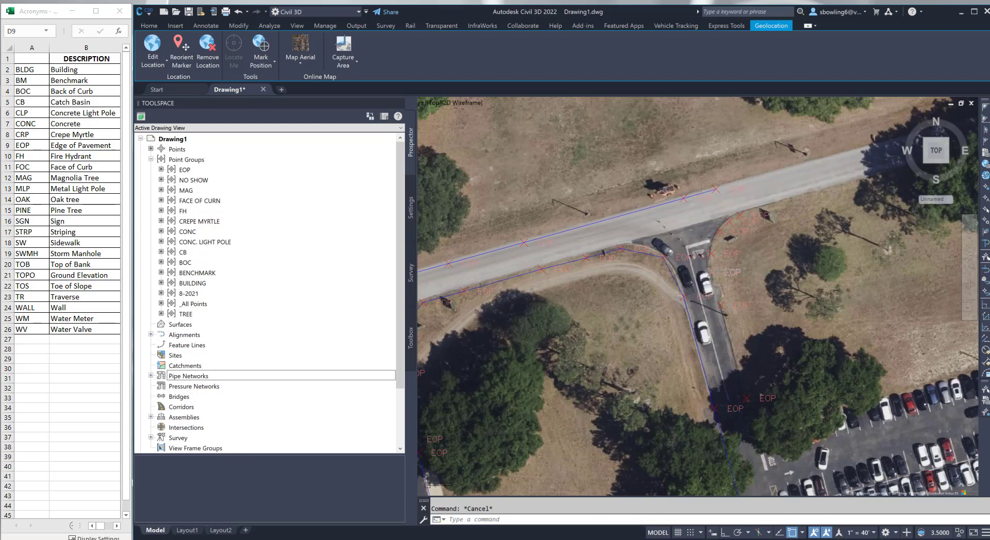
Draw a polyline through the EOP points around the eastern driveway's northeast curve and down its east edge, and end it
{"action": "type", "text": "PL"}
{"action": "key", "text": "Return"}
{"action": "left_click", "coordinate": [739, 216]}
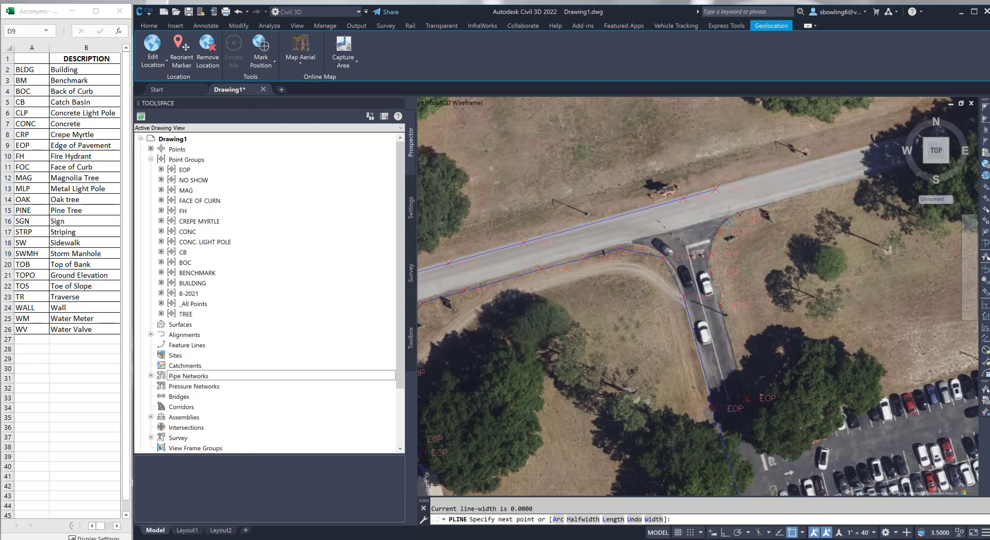
{"action": "left_click", "coordinate": [728, 222]}
{"action": "left_click", "coordinate": [718, 231]}
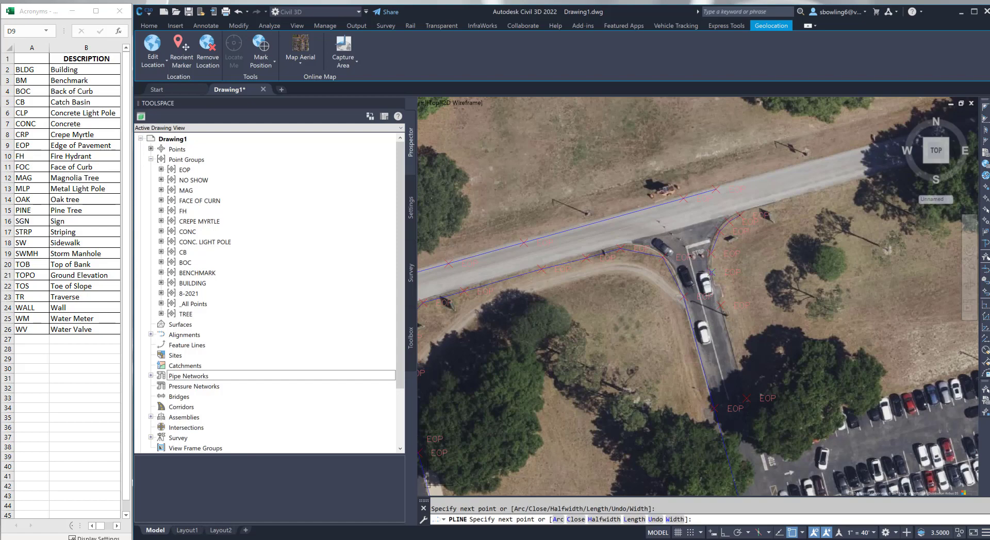
{"action": "scroll", "coordinate": [593, 202], "scroll_direction": "down", "scroll_amount": 4}
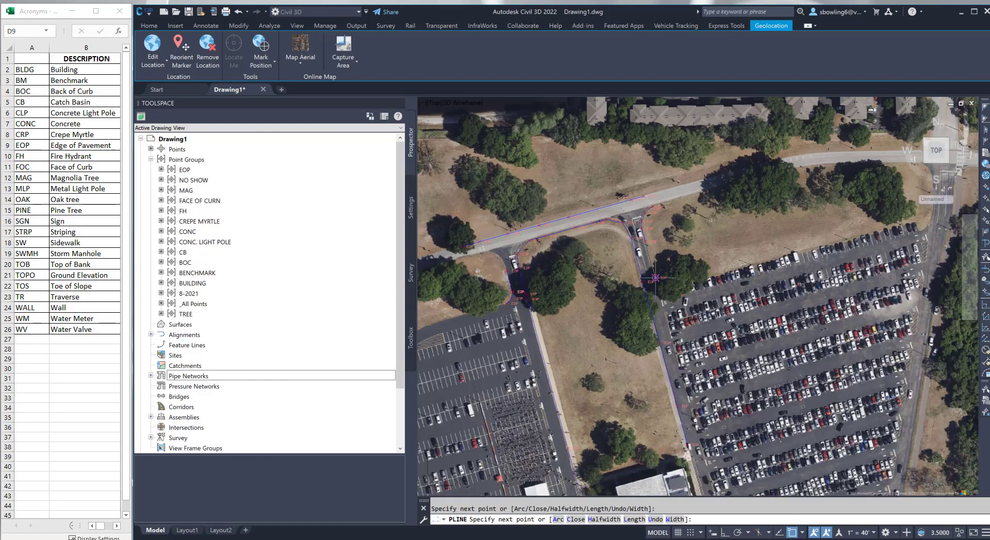
{"action": "mouse_move", "coordinate": [735, 429]}
{"action": "middle_mouse_down"}
{"action": "mouse_move", "coordinate": [717, 239]}
{"action": "mouse_move", "coordinate": [750, 341]}
{"action": "middle_mouse_up"}
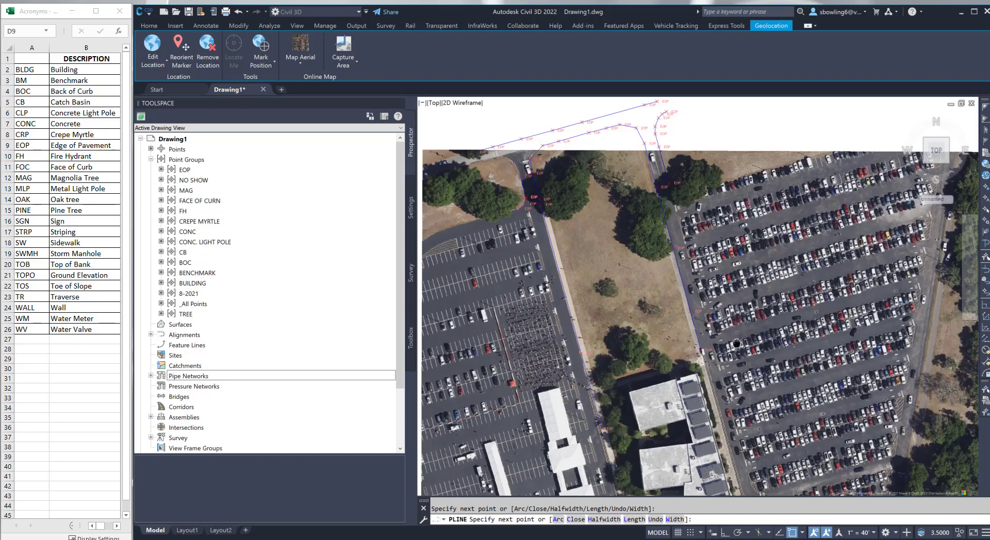
{"action": "key", "text": "Escape"}
{"action": "middle_click_drag", "start_coordinate": [628, 161], "coordinate": [645, 207]}
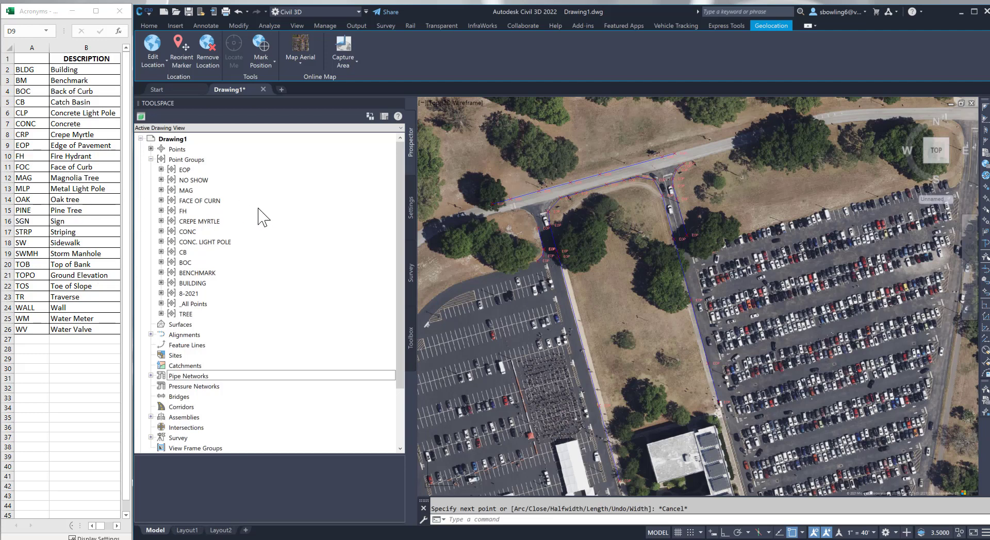
{"action": "mouse_move", "coordinate": [356, 189]}
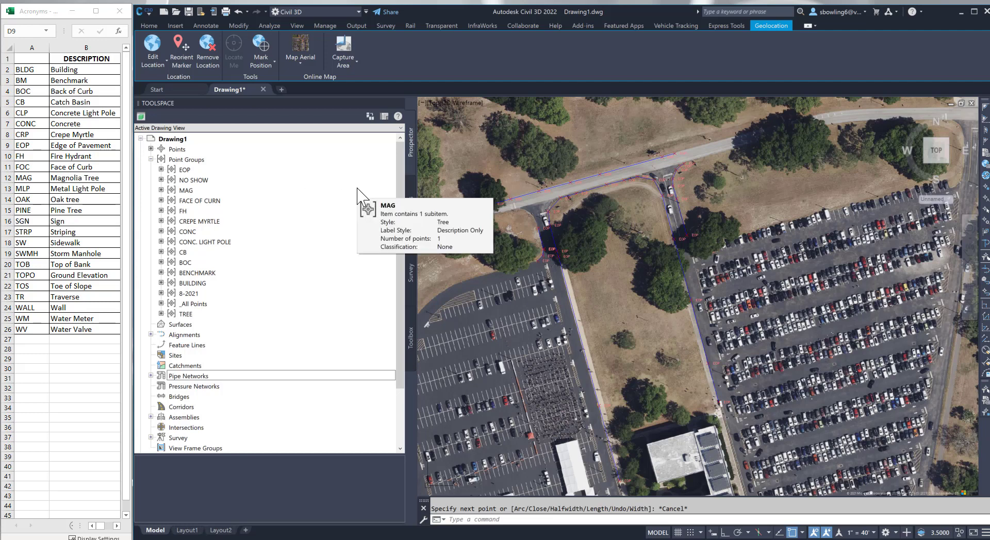